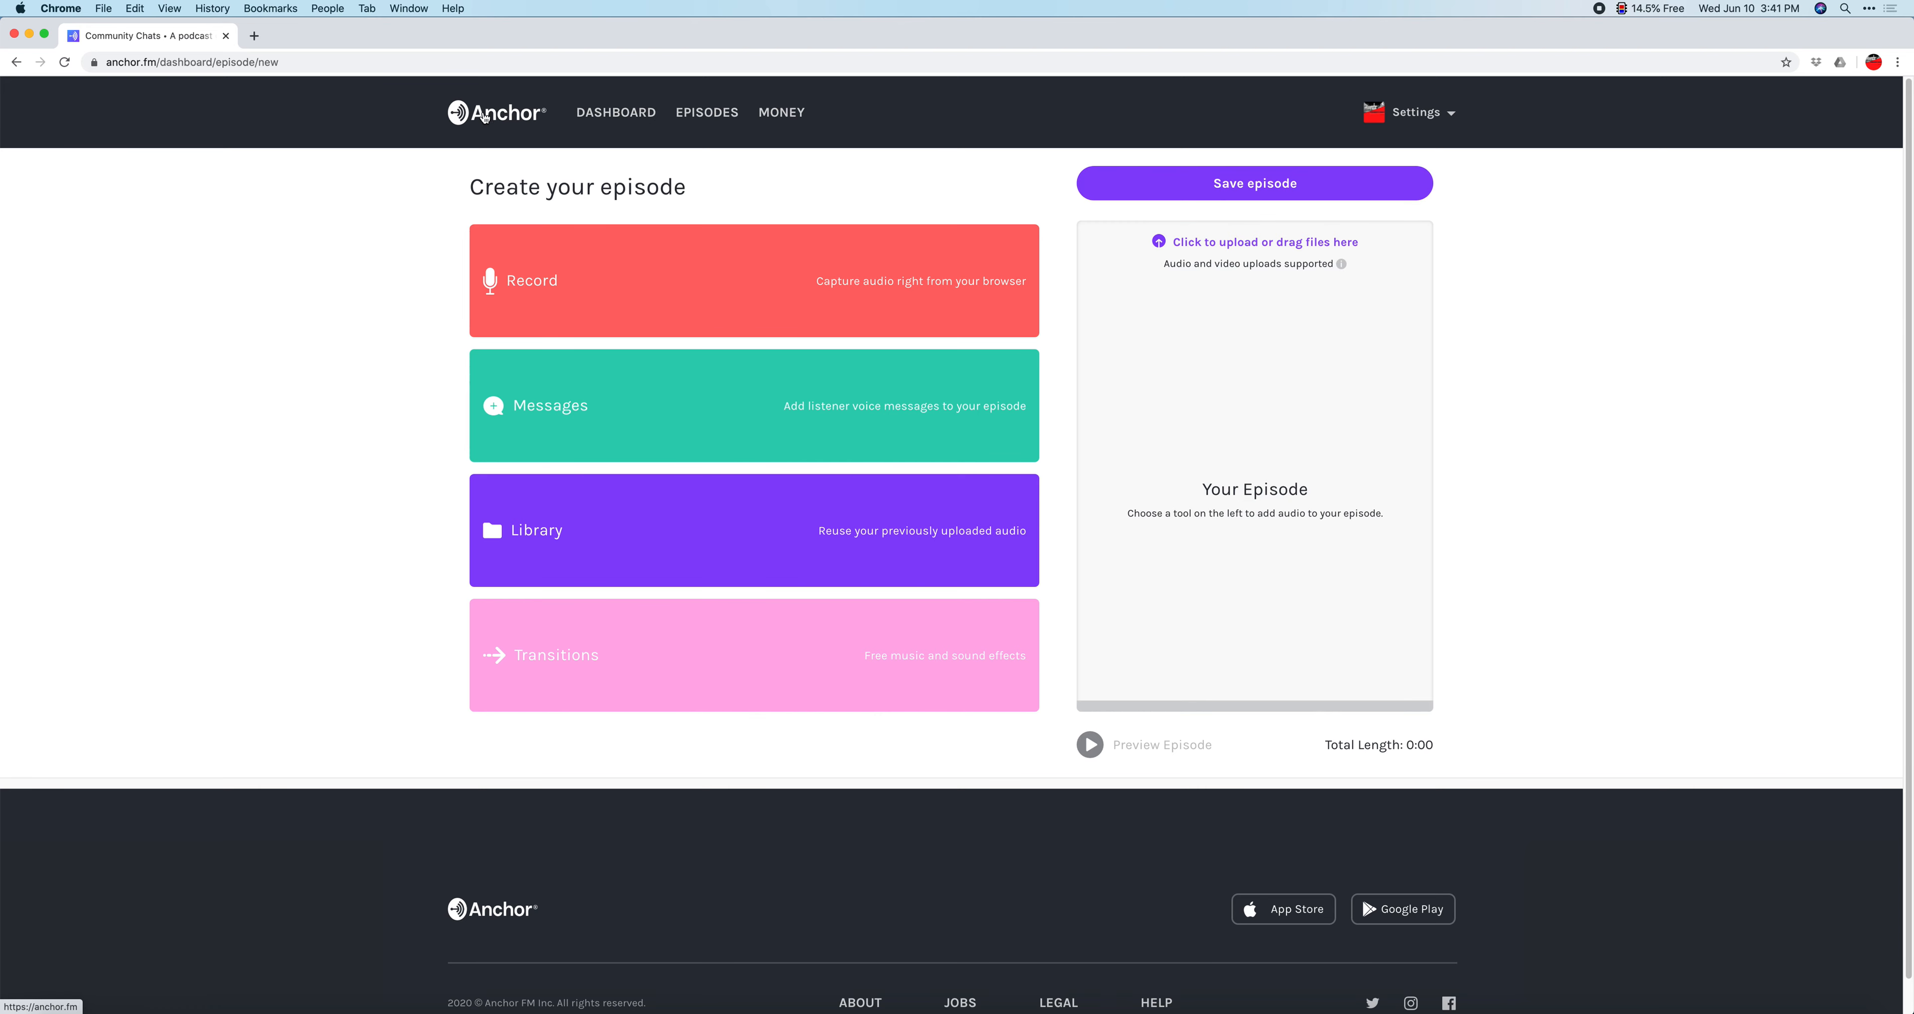
Open the podcast dashboard and look over the show details and the getting-started checklist
{"action": "left_click", "coordinate": [508, 112]}
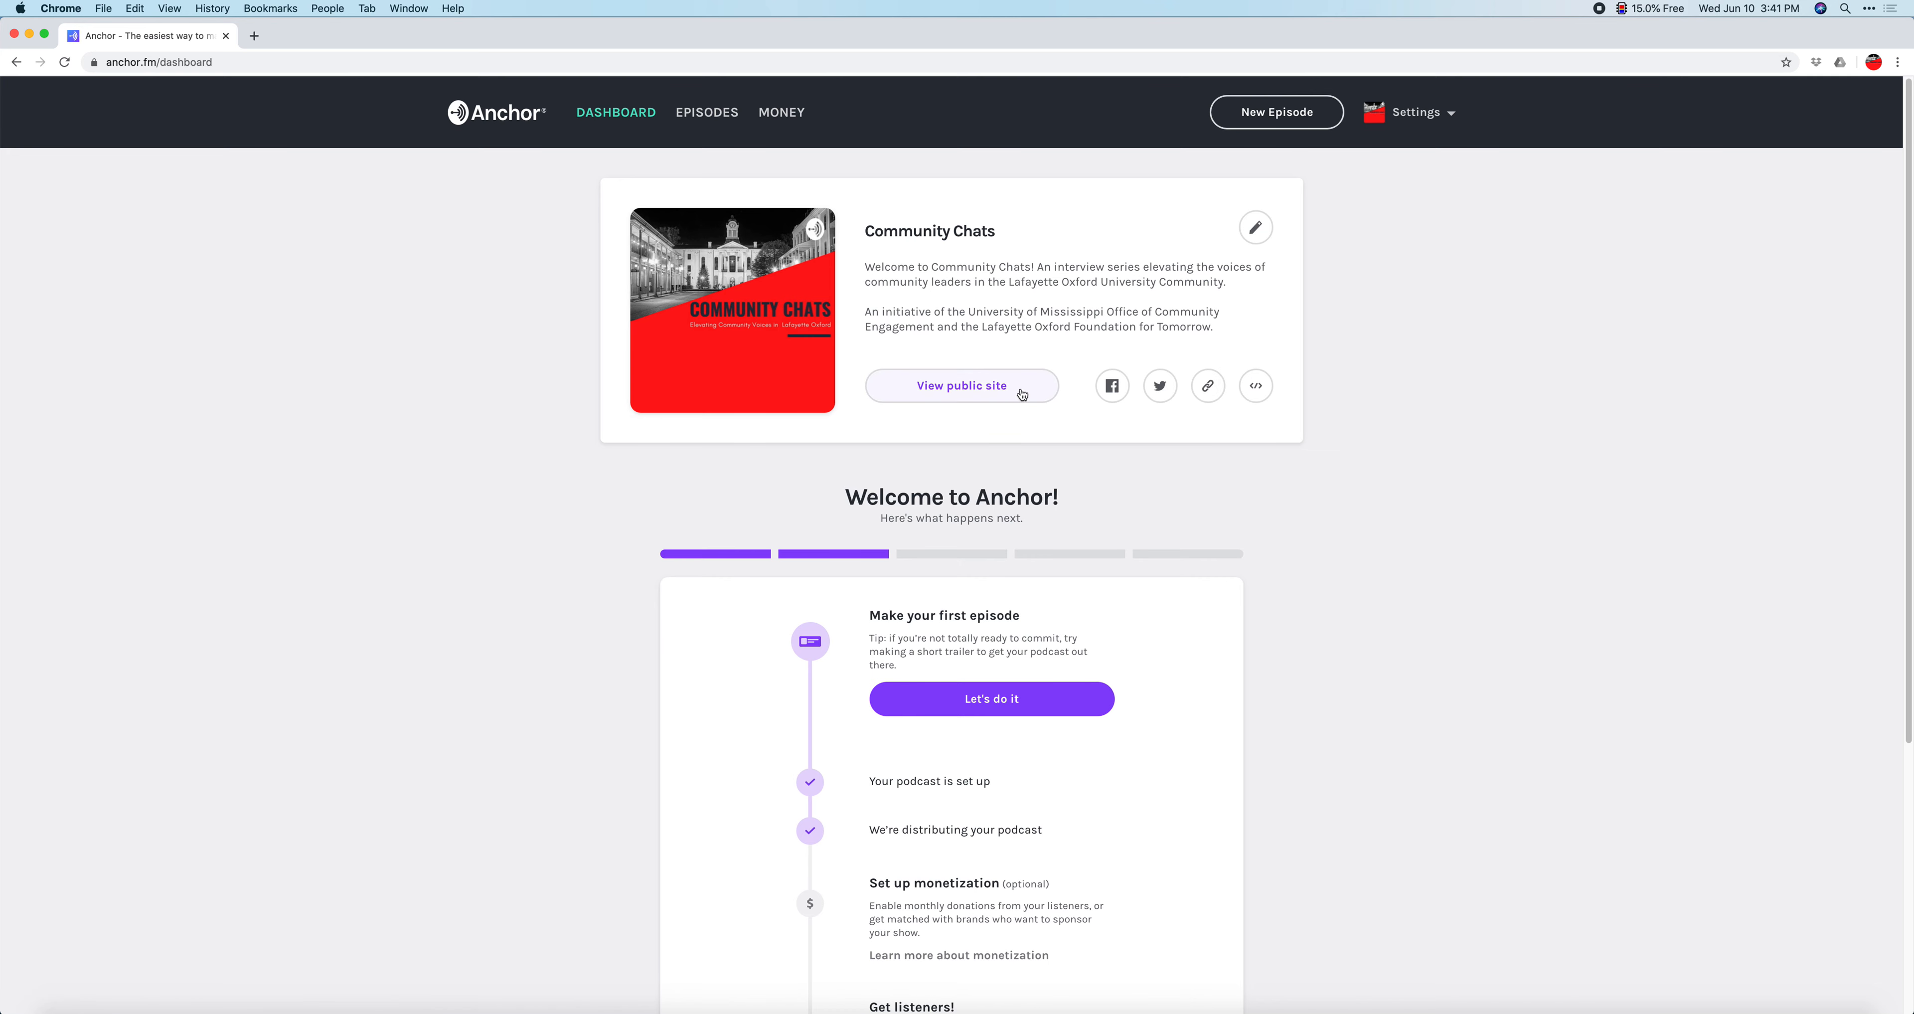
{"action": "scroll", "coordinate": [1018, 428], "scroll_direction": "down", "scroll_amount": 2}
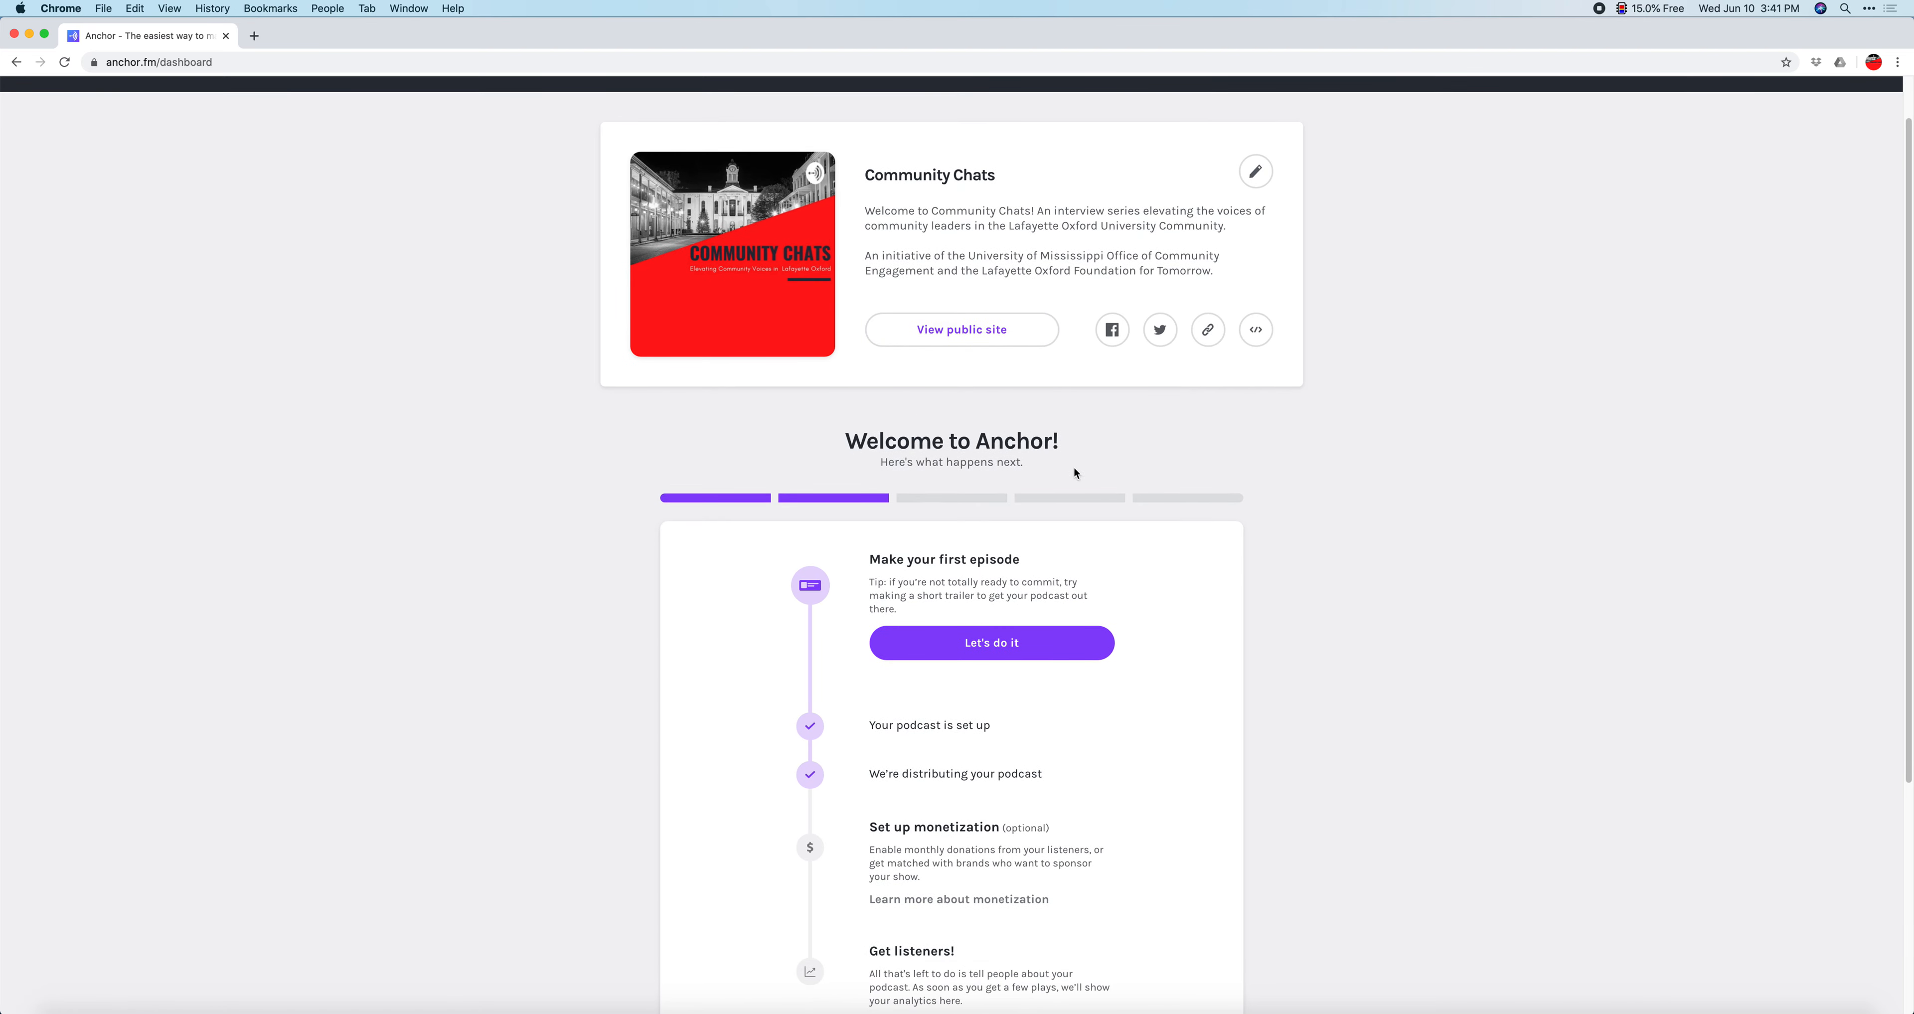
{"action": "scroll", "coordinate": [1060, 405], "scroll_direction": "down", "scroll_amount": 5}
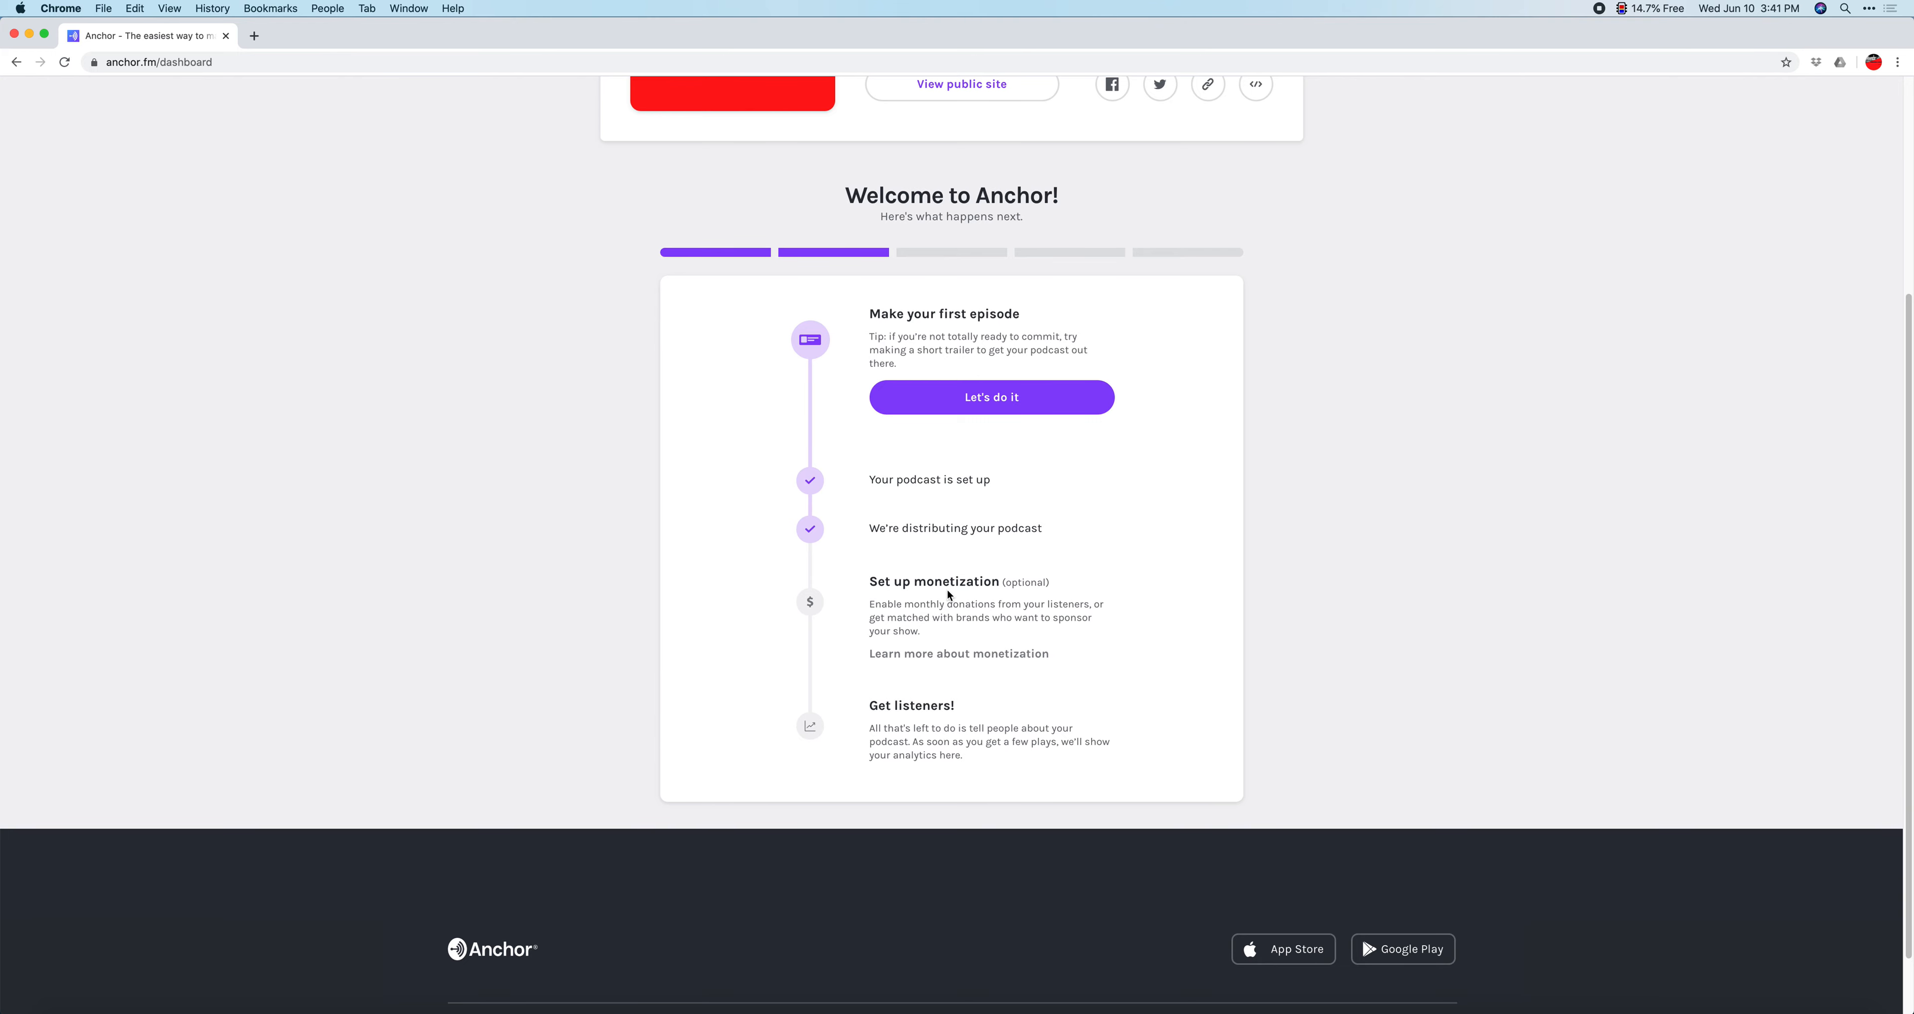
{"action": "scroll", "coordinate": [952, 553], "scroll_direction": "up", "scroll_amount": 5}
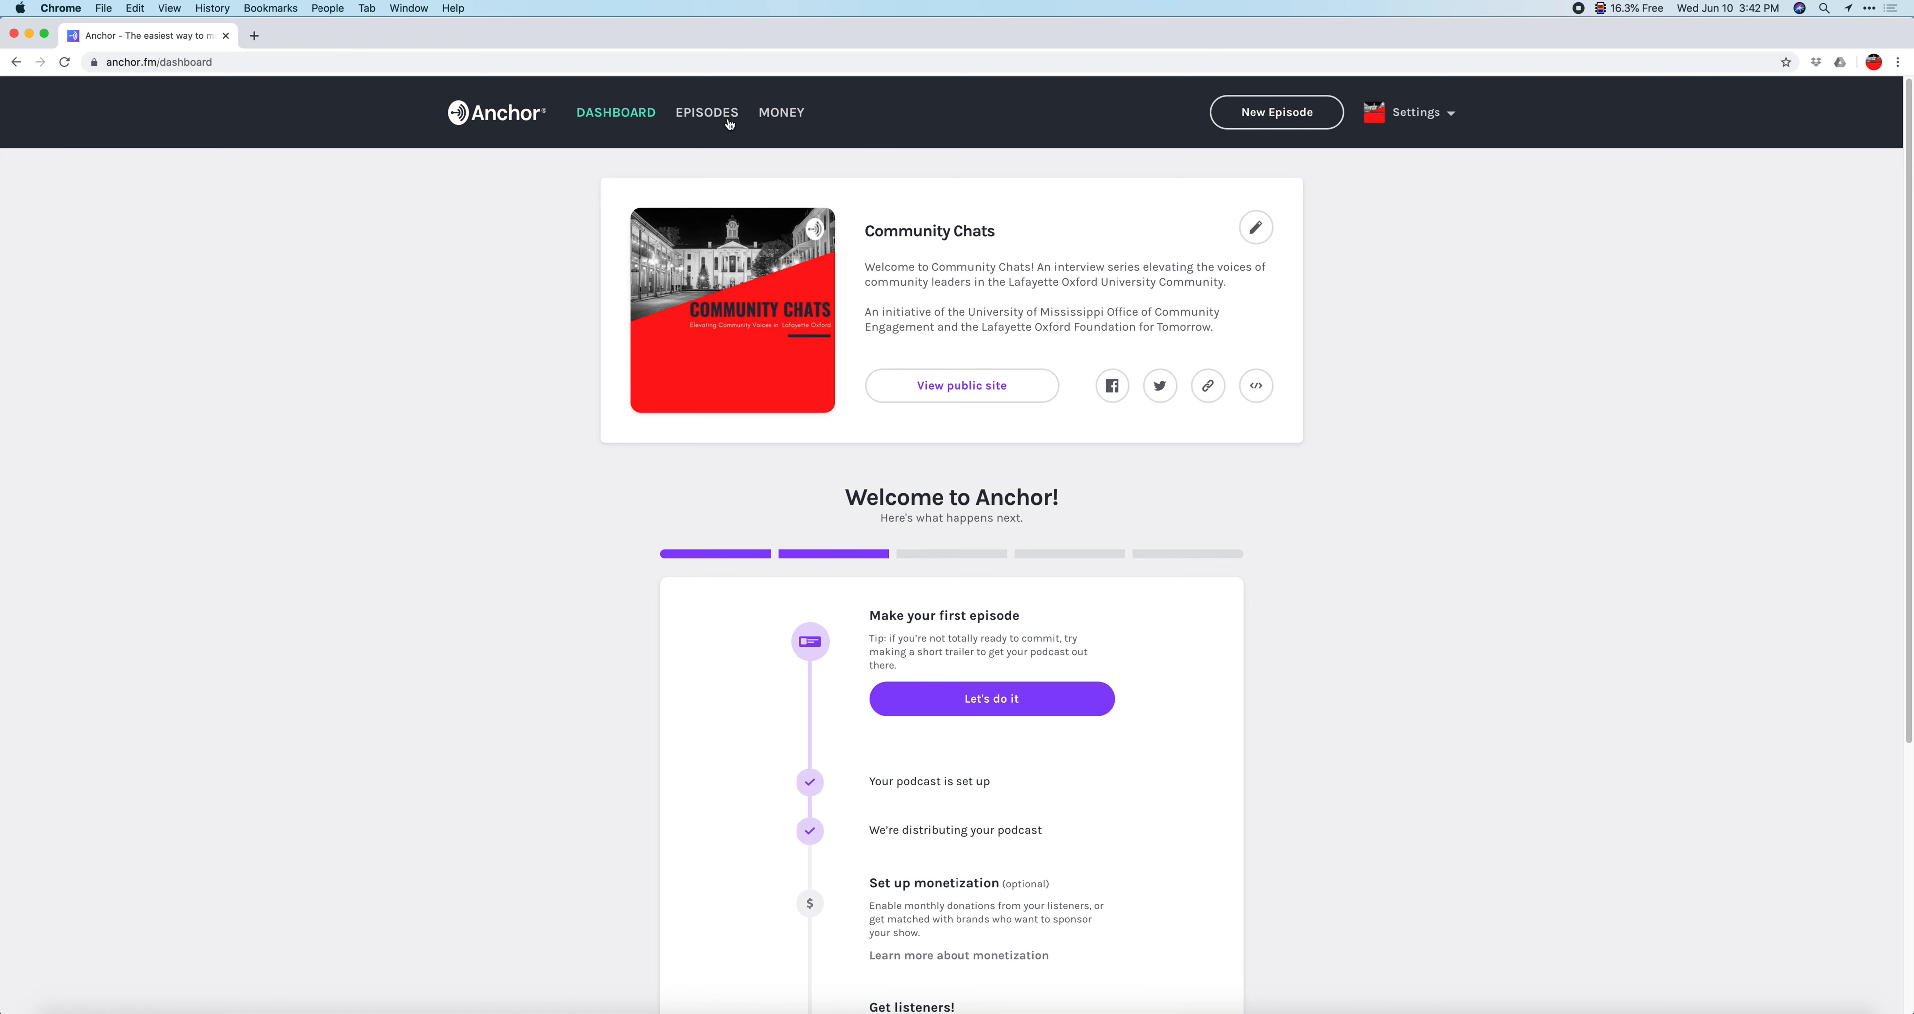
Start a new episode and browse for its audio upload in the Community Chats folder in Box
{"action": "left_click", "coordinate": [708, 119]}
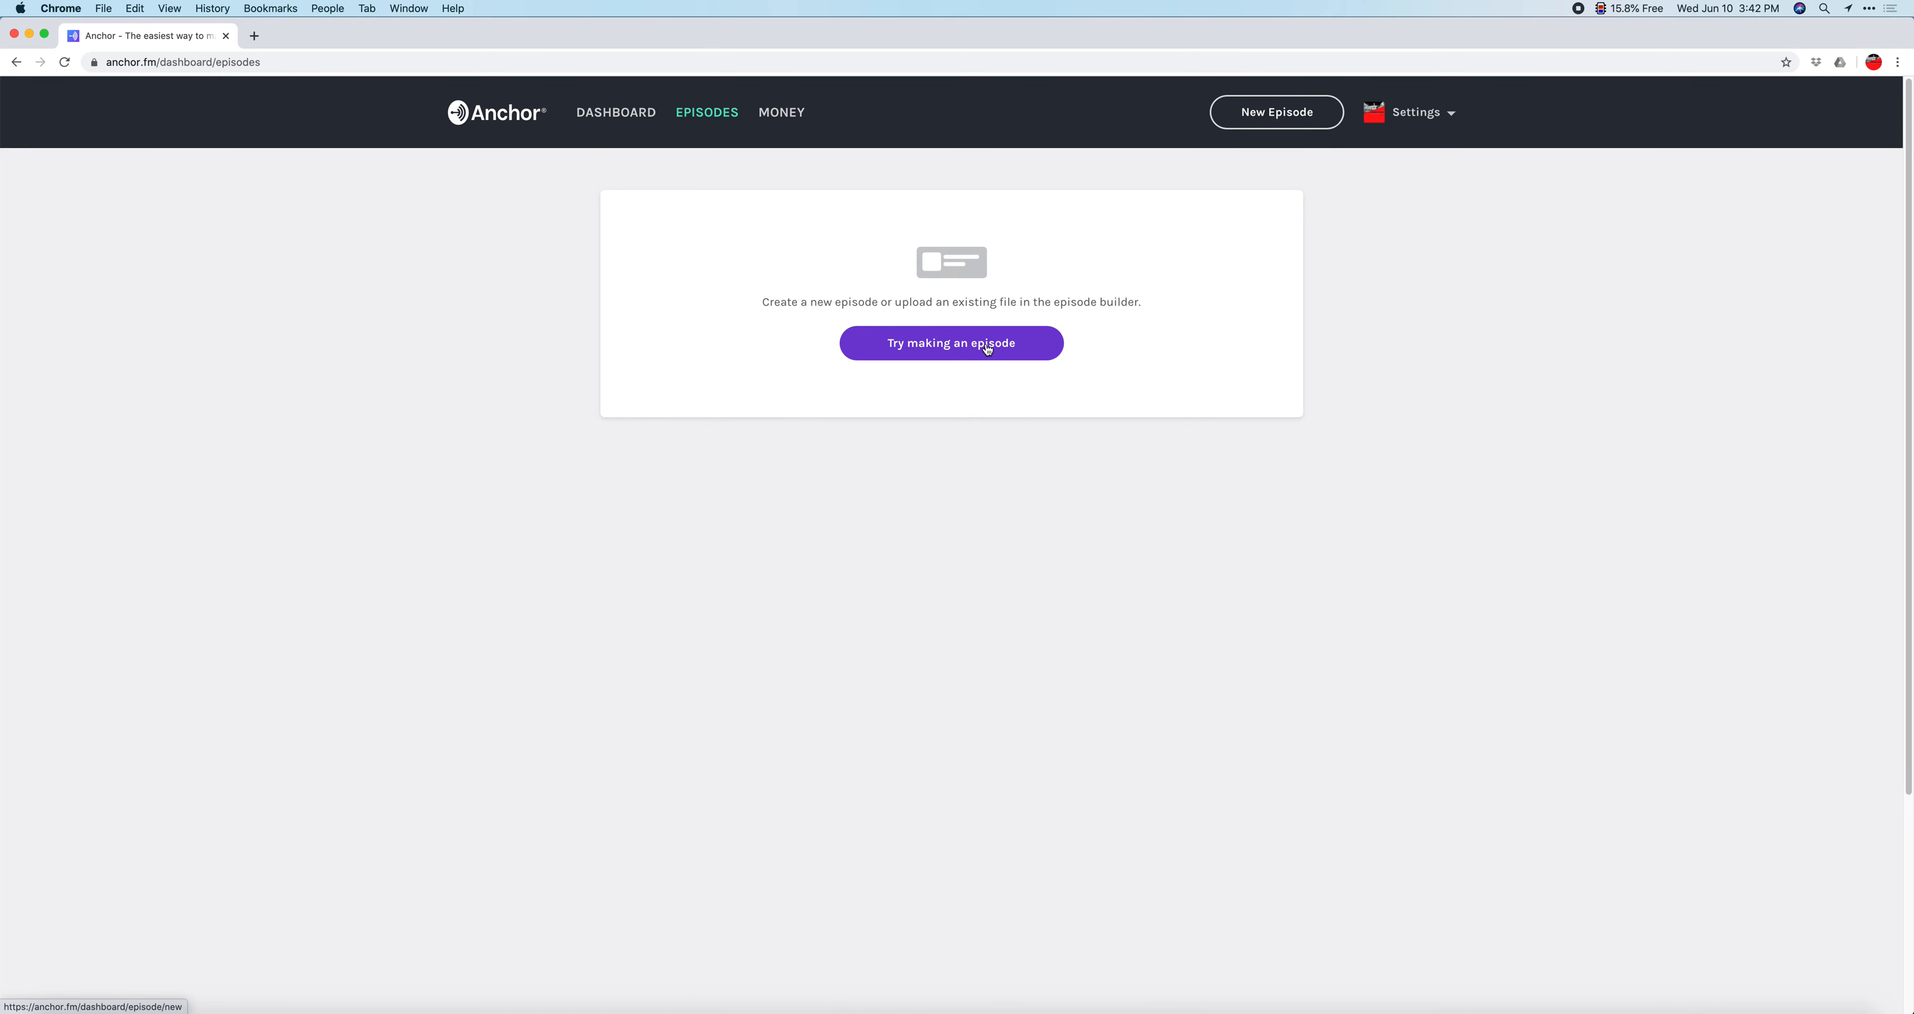
{"action": "left_click", "coordinate": [1280, 116]}
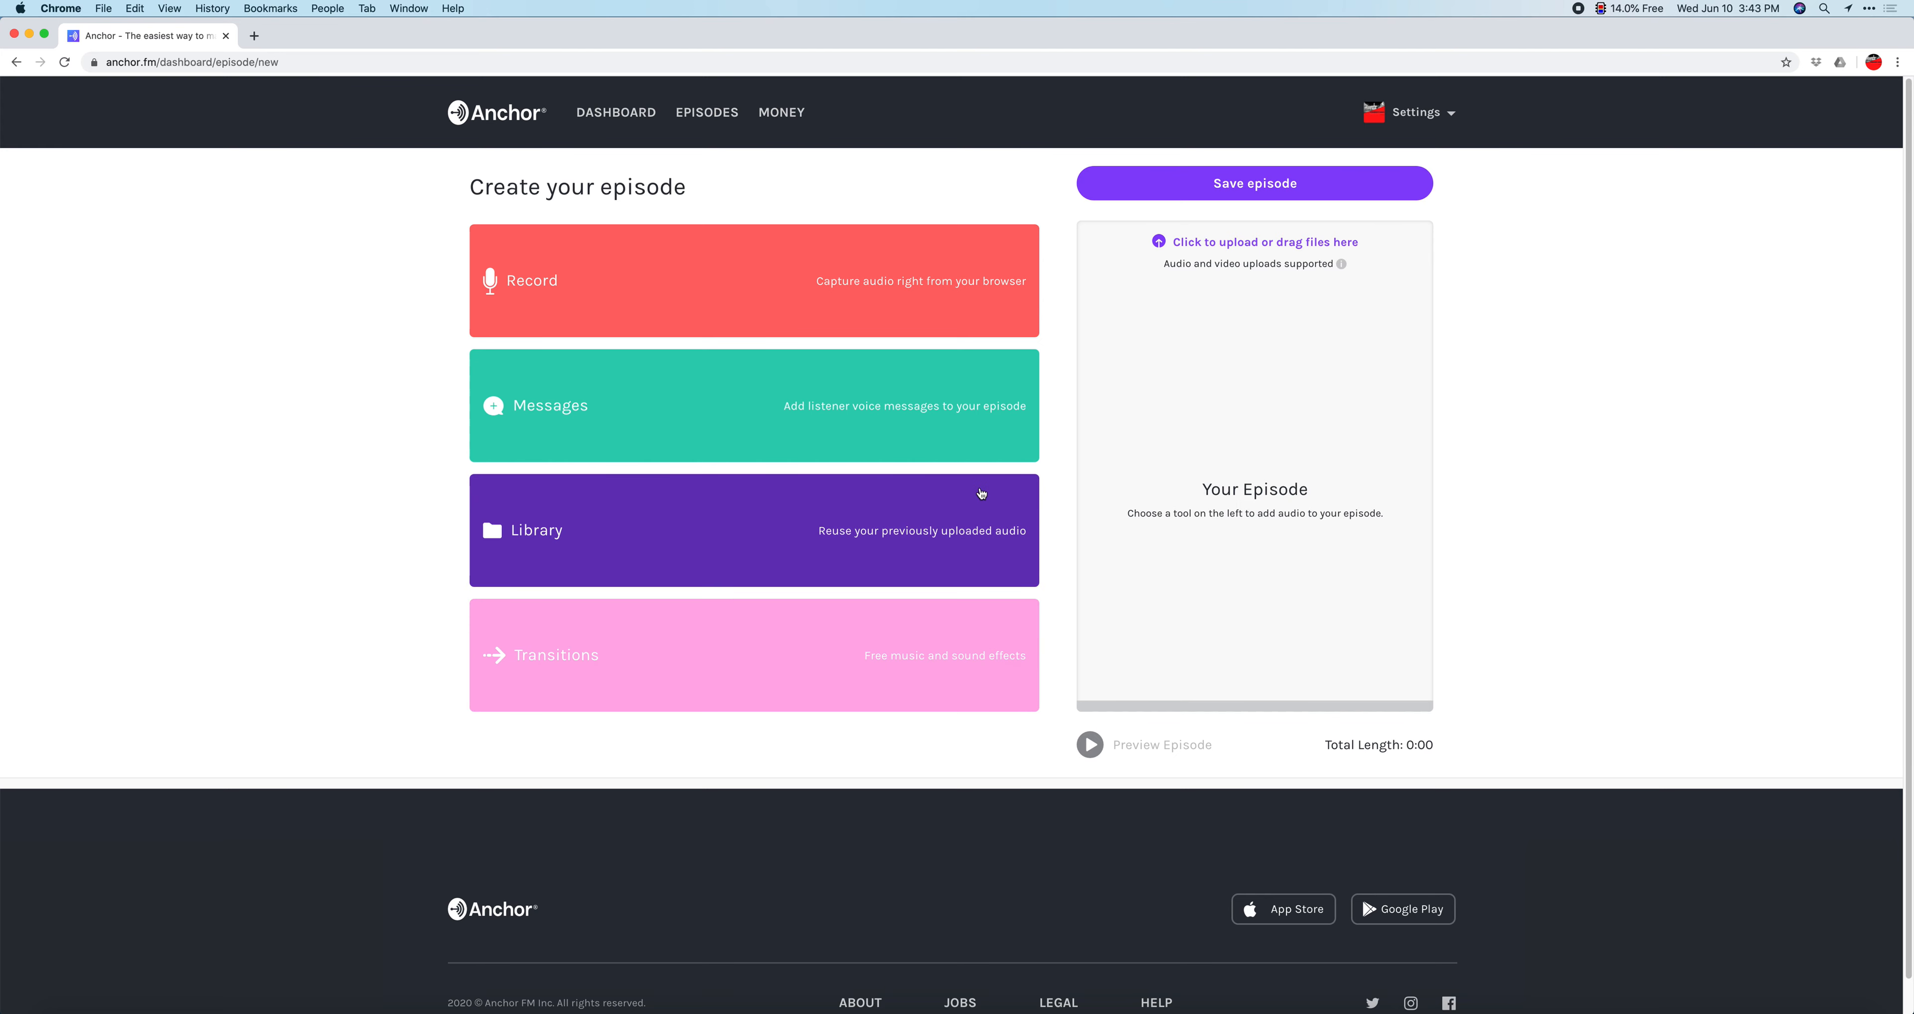
{"action": "left_click", "coordinate": [1228, 245]}
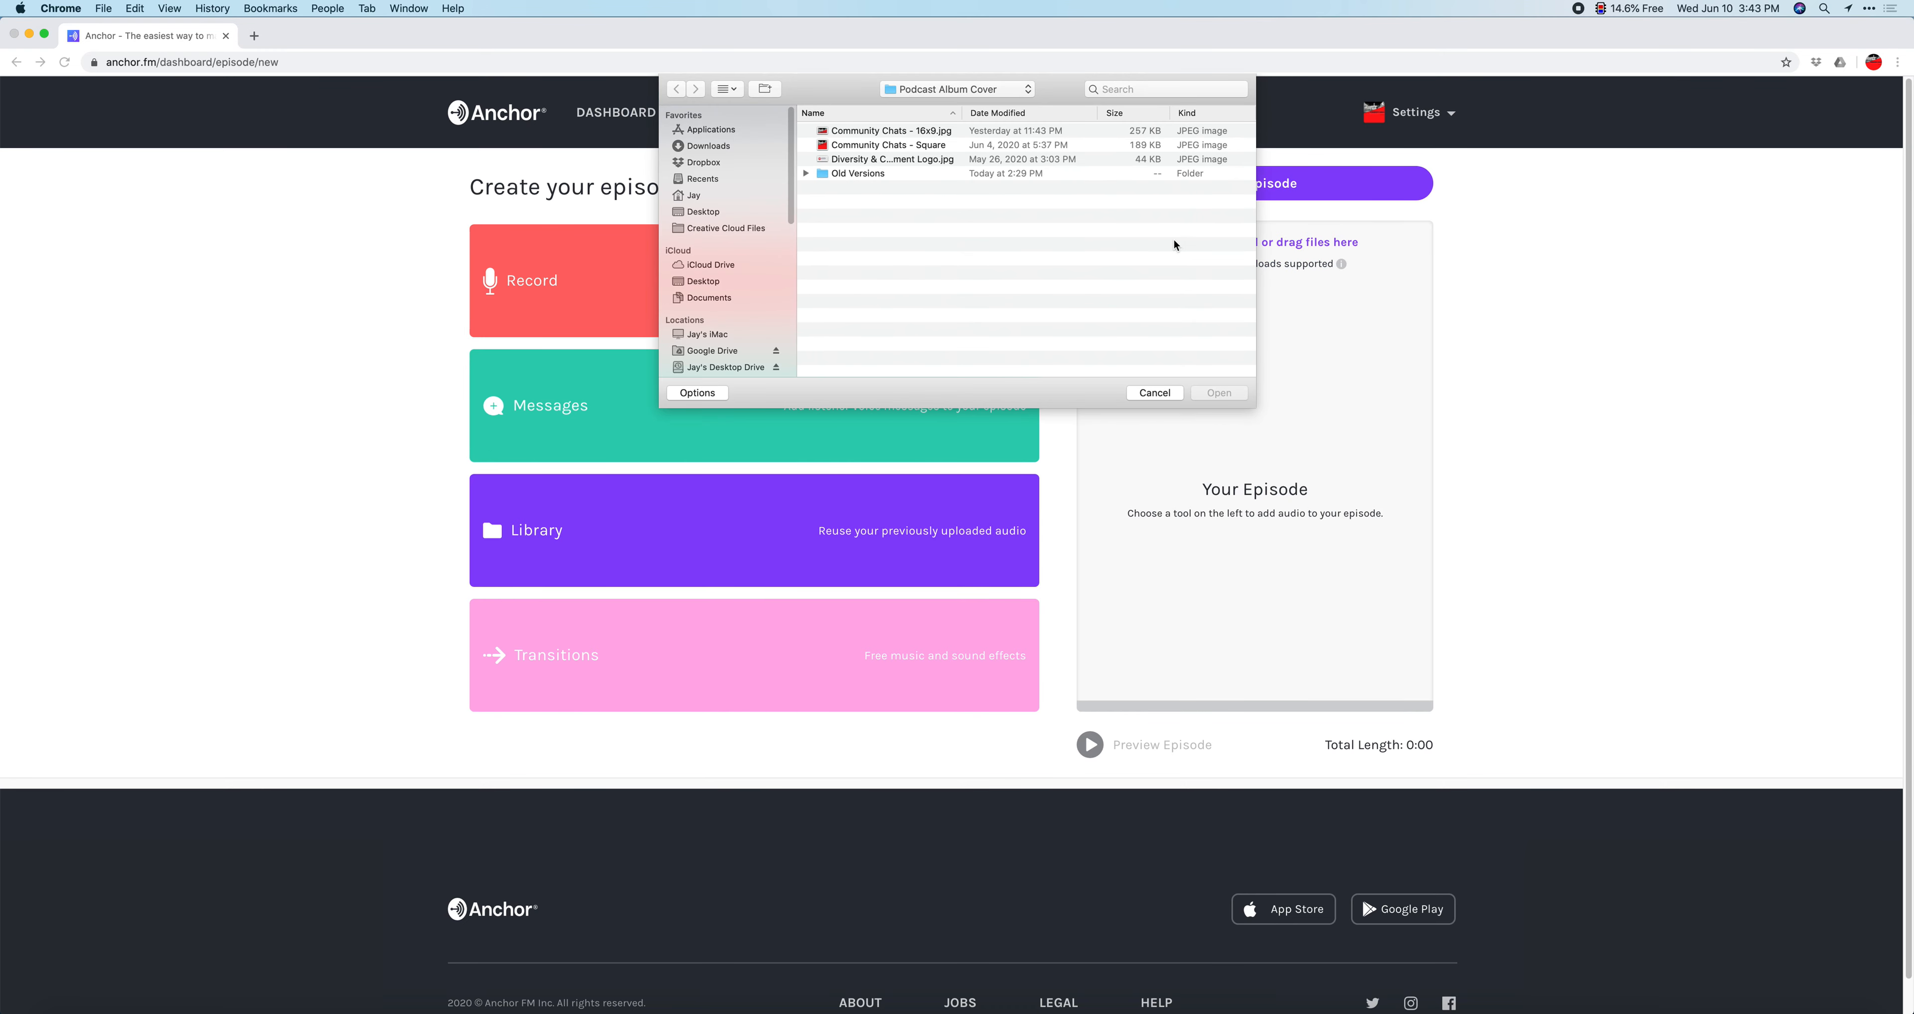
{"action": "scroll", "coordinate": [714, 320], "scroll_direction": "down", "scroll_amount": 3}
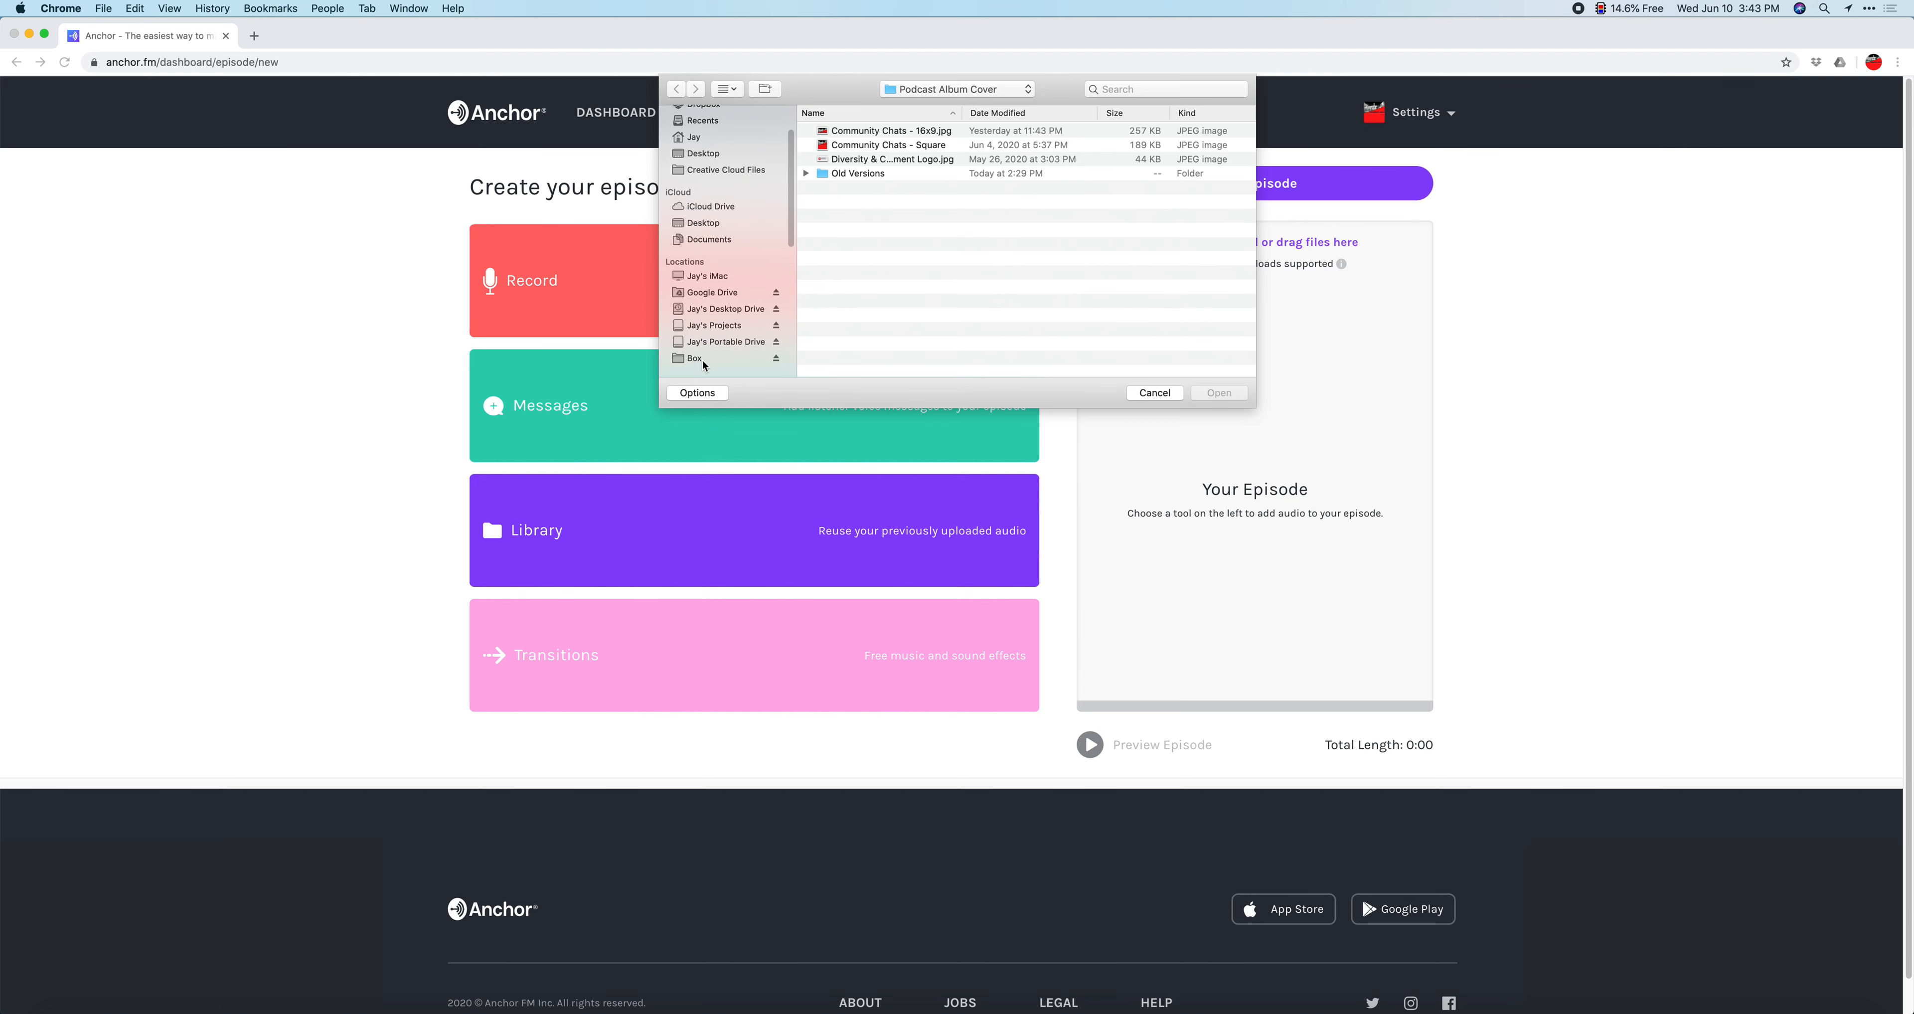
{"action": "left_click", "coordinate": [703, 362]}
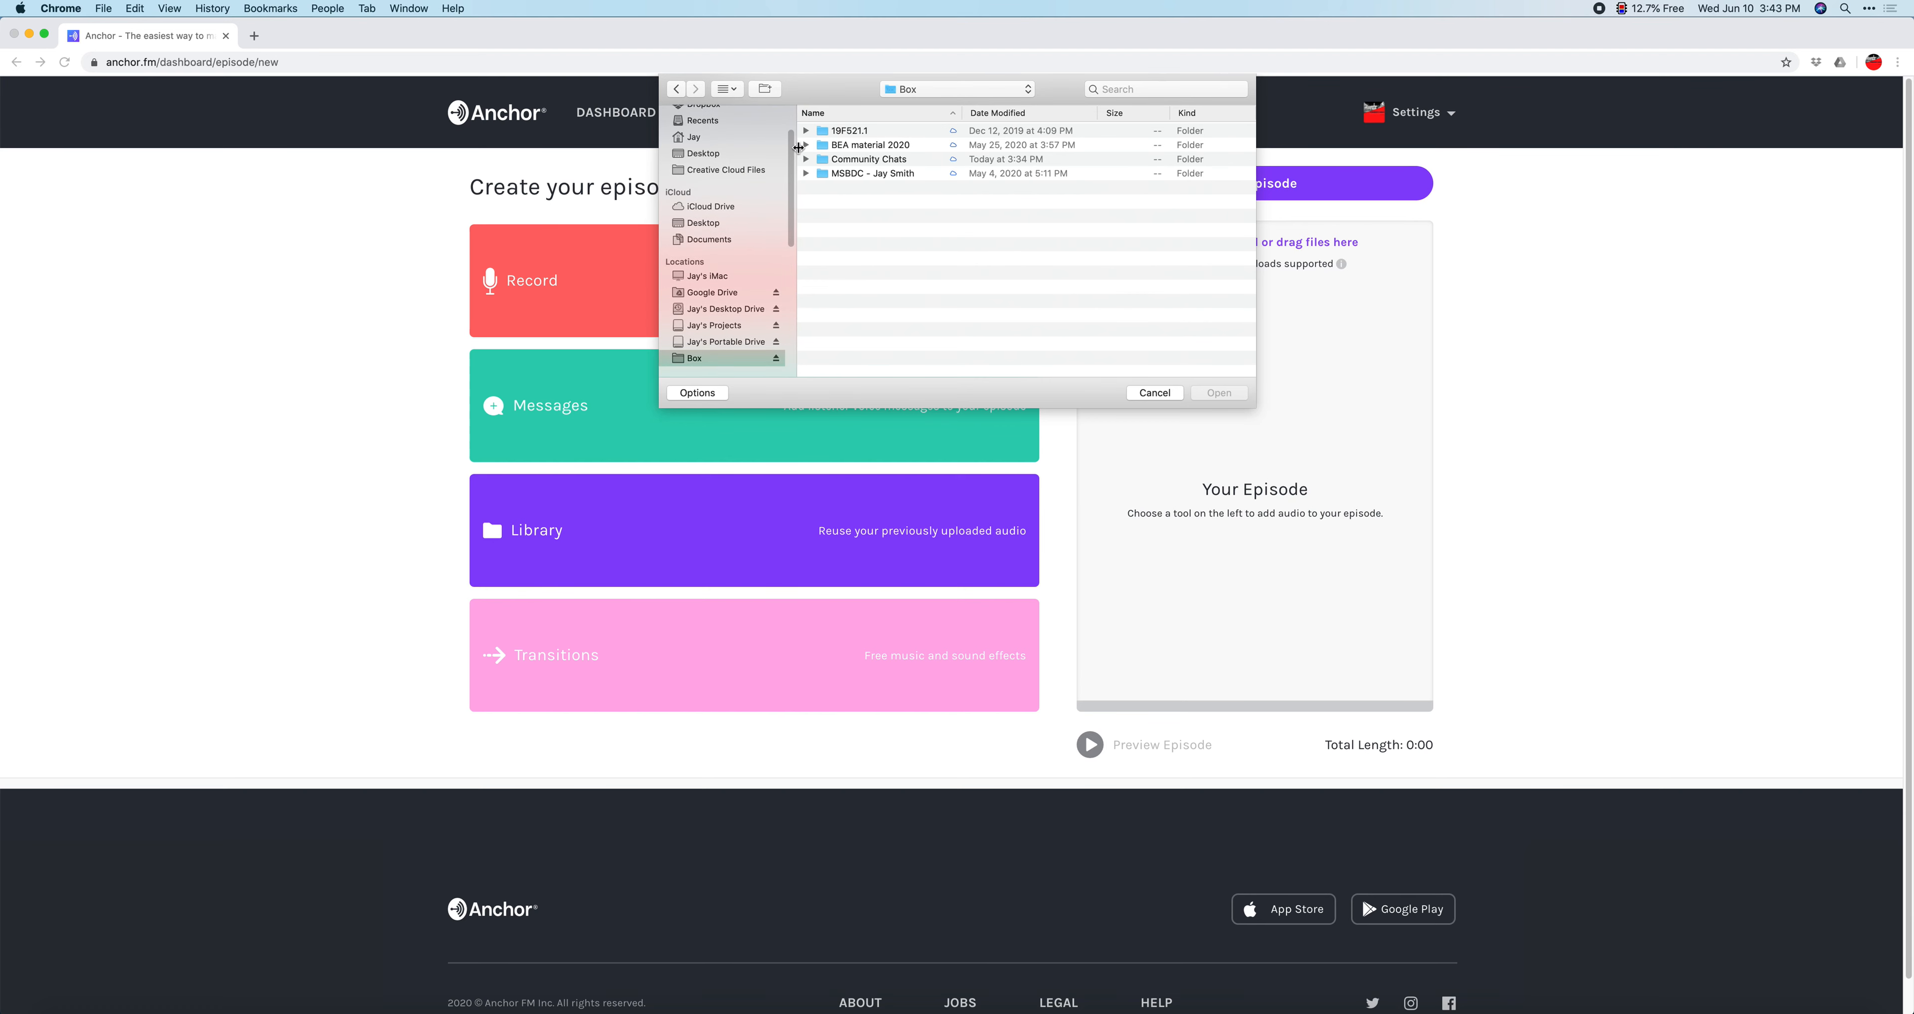
{"action": "left_click", "coordinate": [806, 160]}
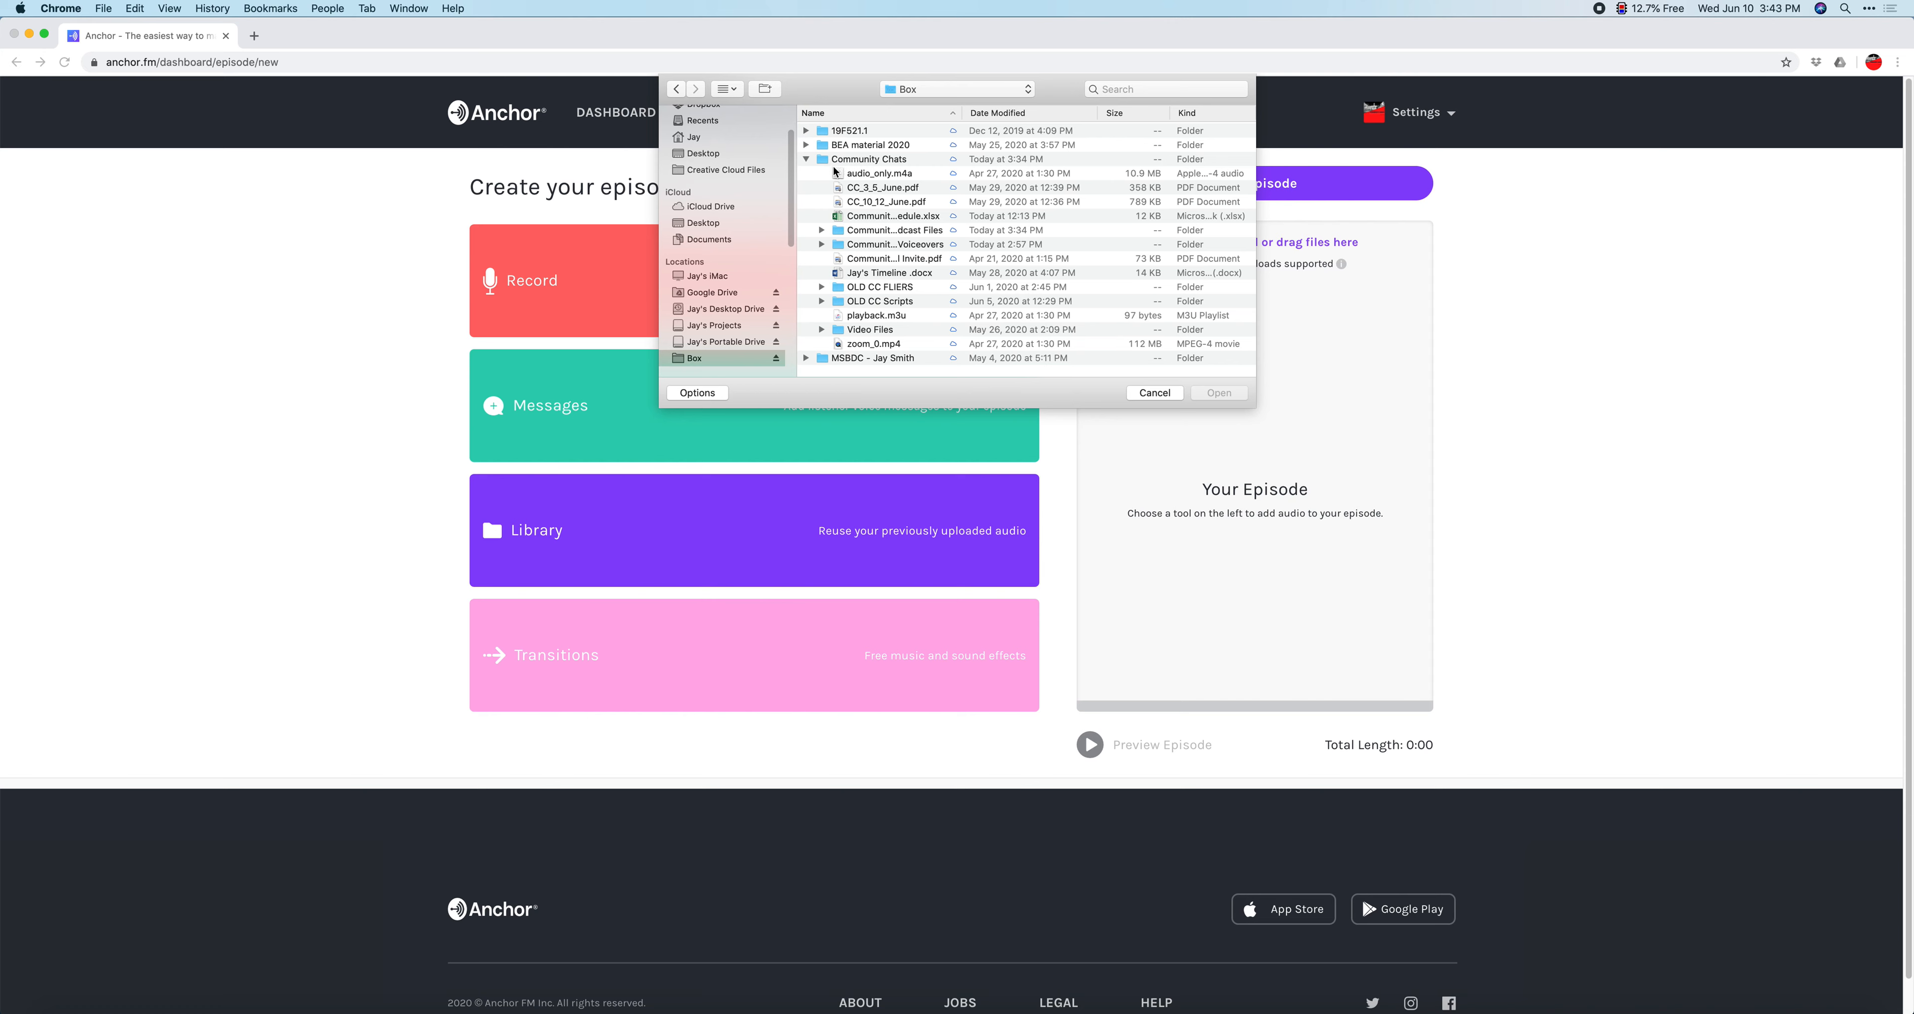
{"action": "double_click", "coordinate": [852, 159]}
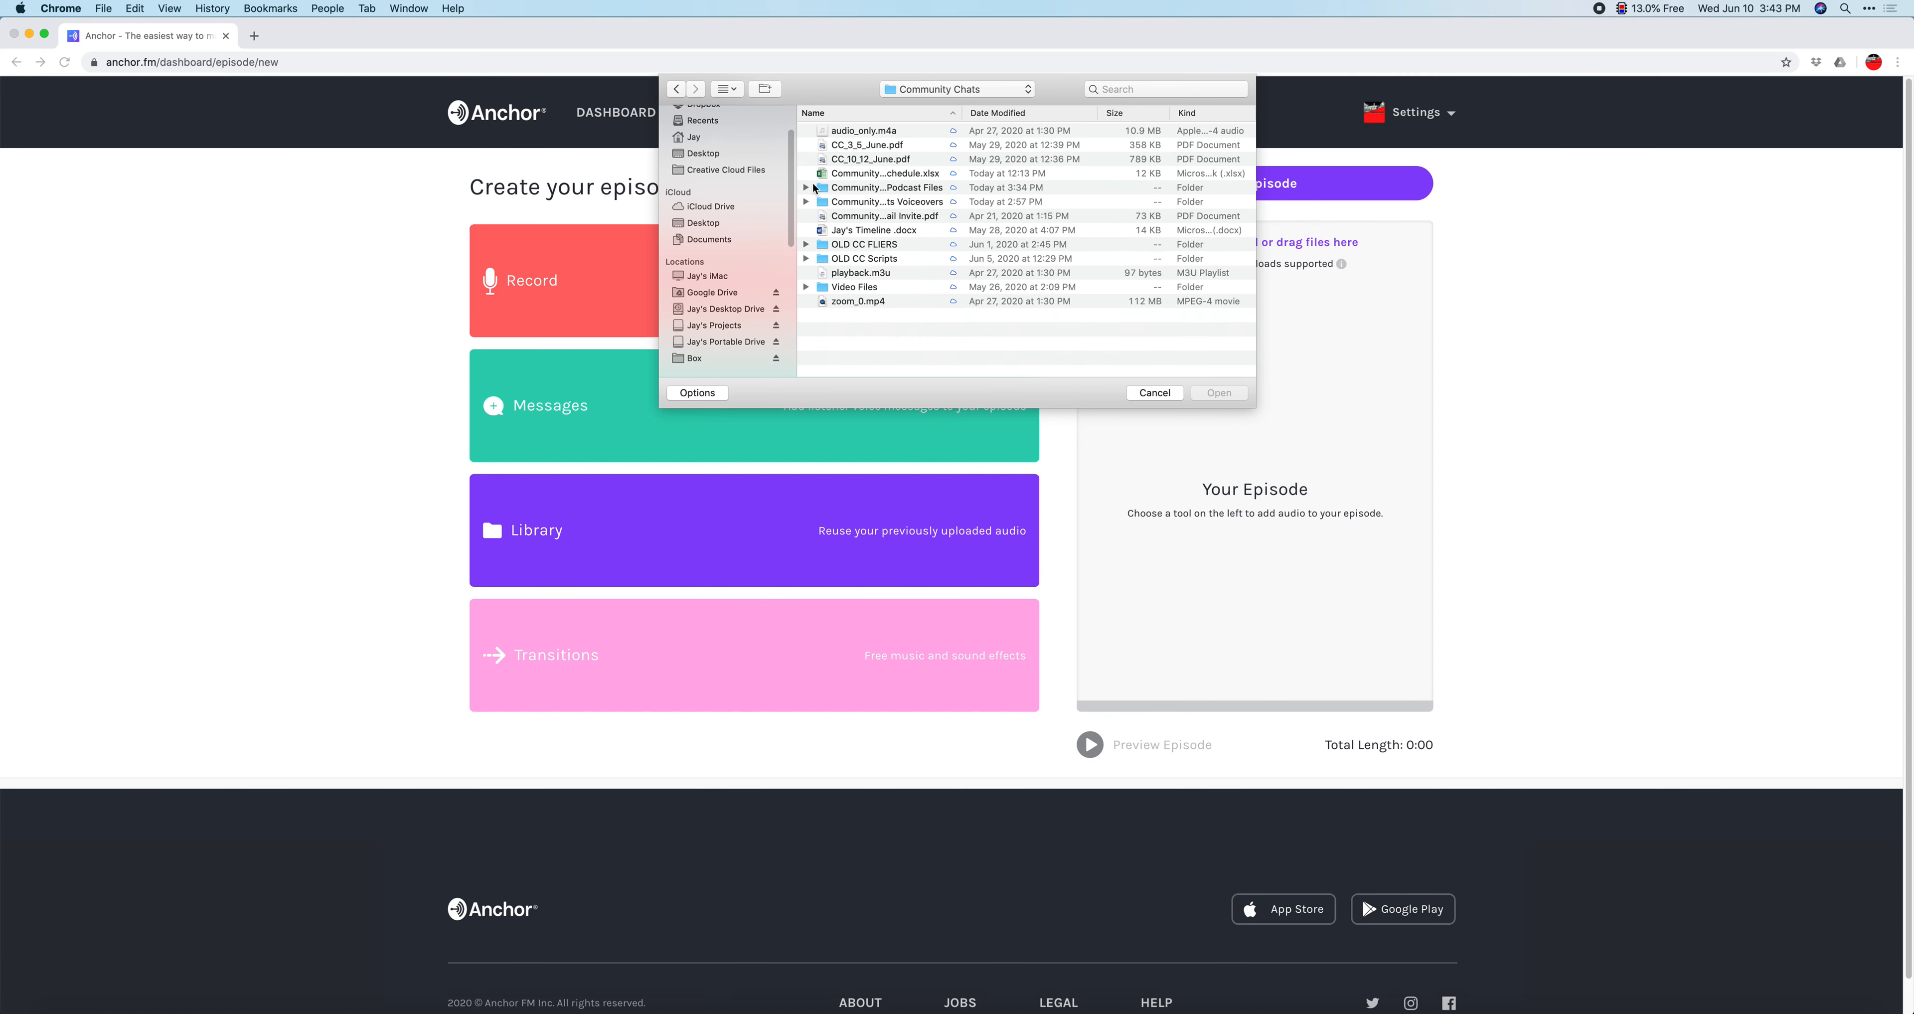
Upload 200420-Introducing Community Chats-Podcast.mp3 from the Community Chats Podcast Files folder to the episode
{"action": "left_click_drag", "start_coordinate": [960, 117], "coordinate": [1083, 121]}
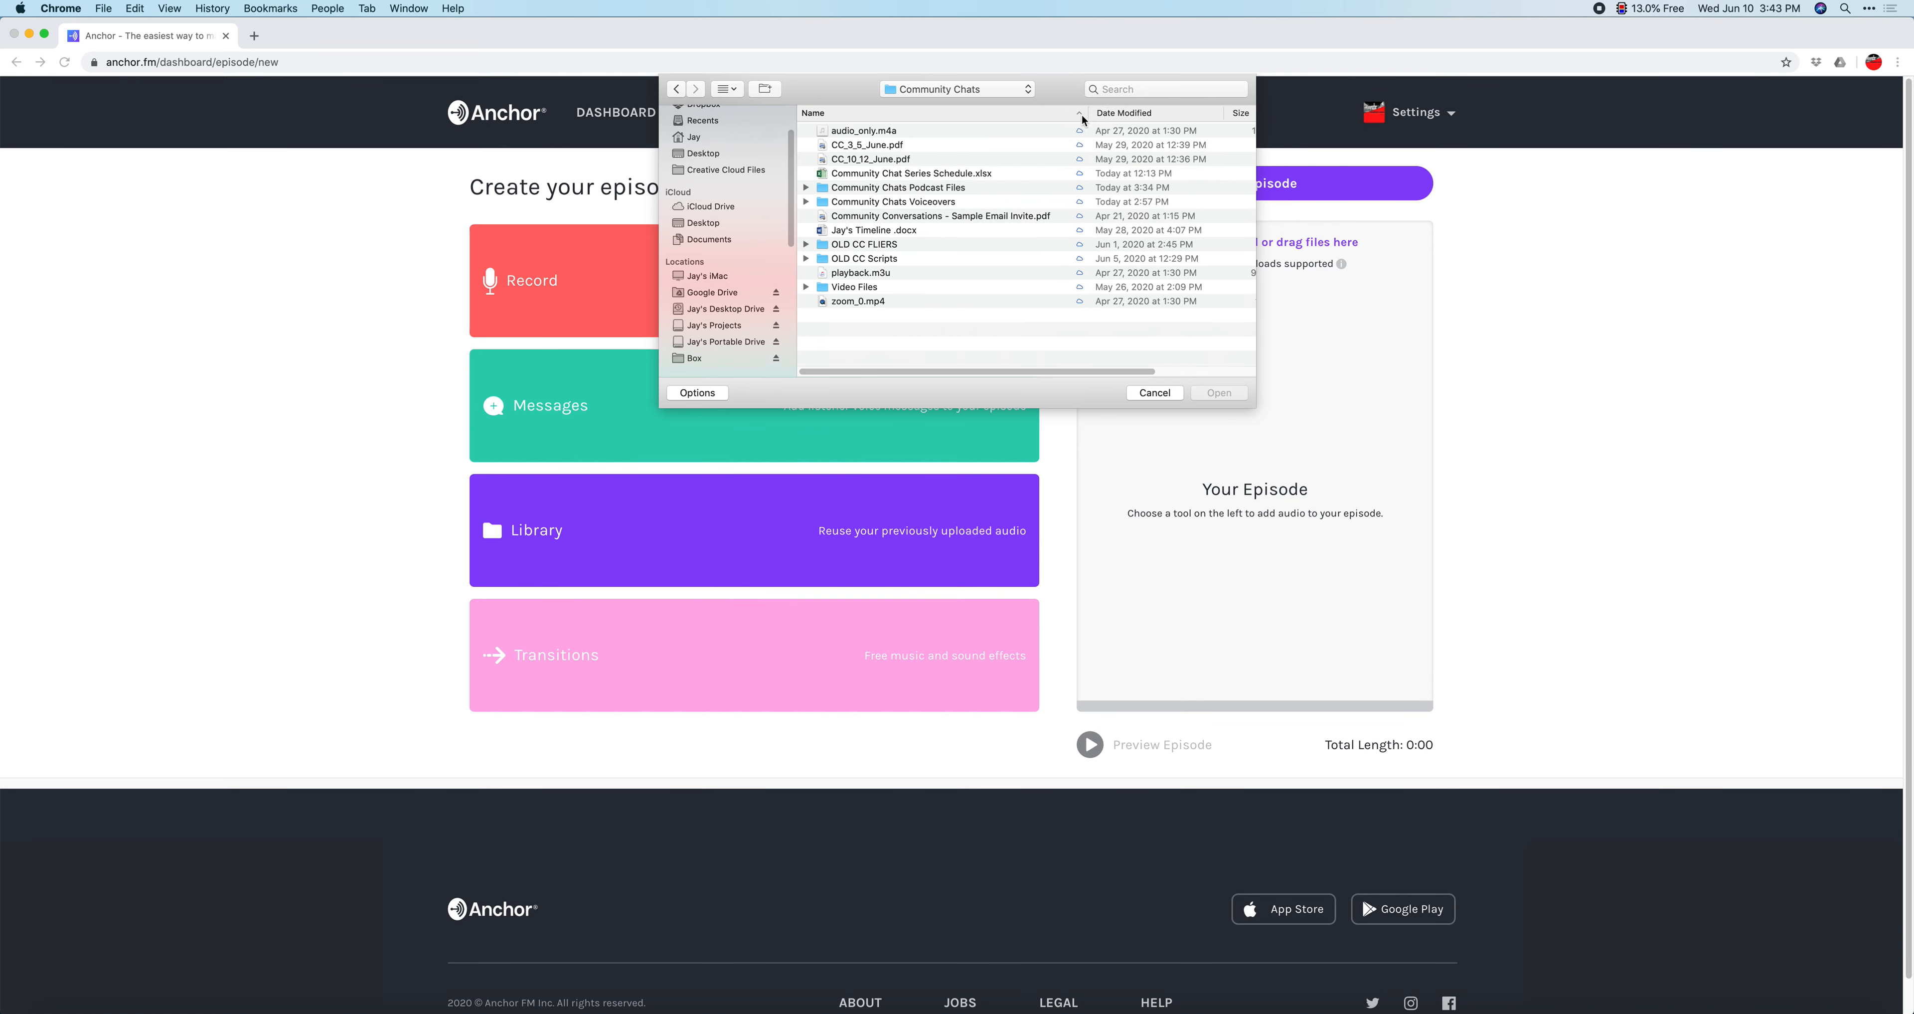
{"action": "left_click", "coordinate": [806, 188]}
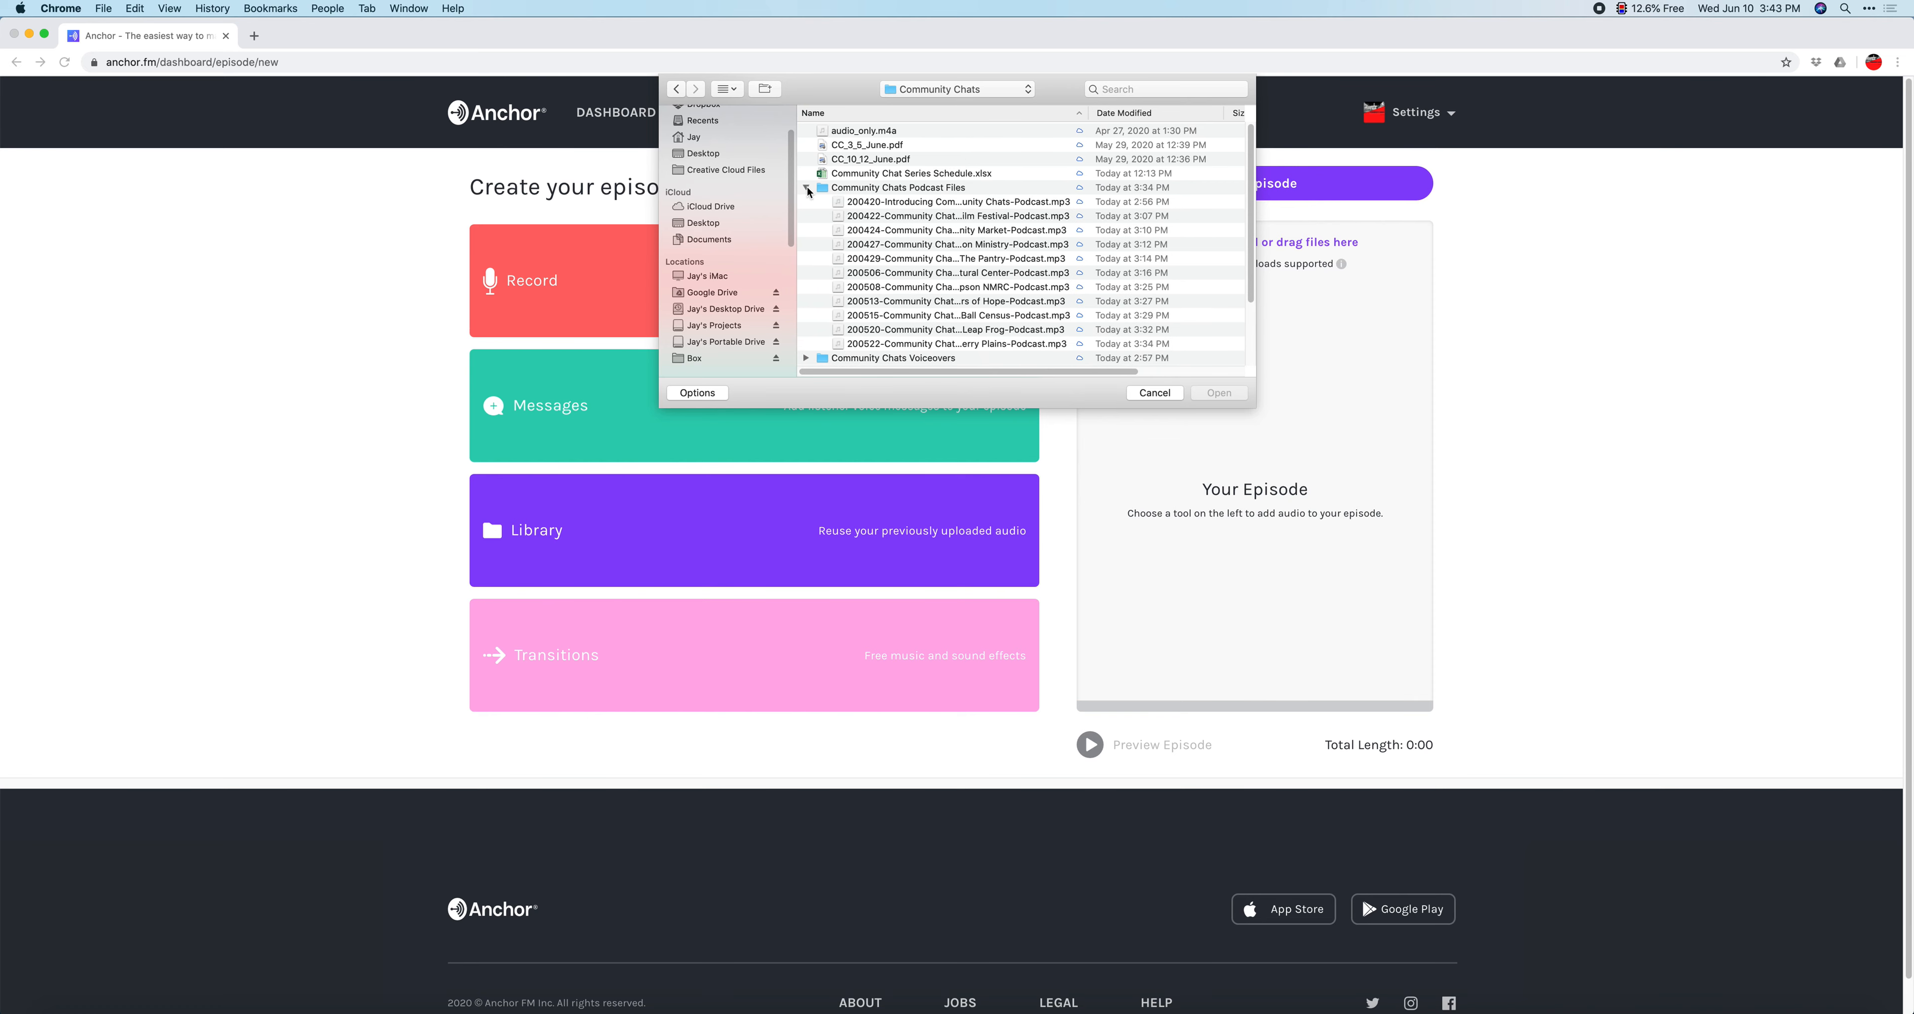
{"action": "left_click", "coordinate": [872, 207]}
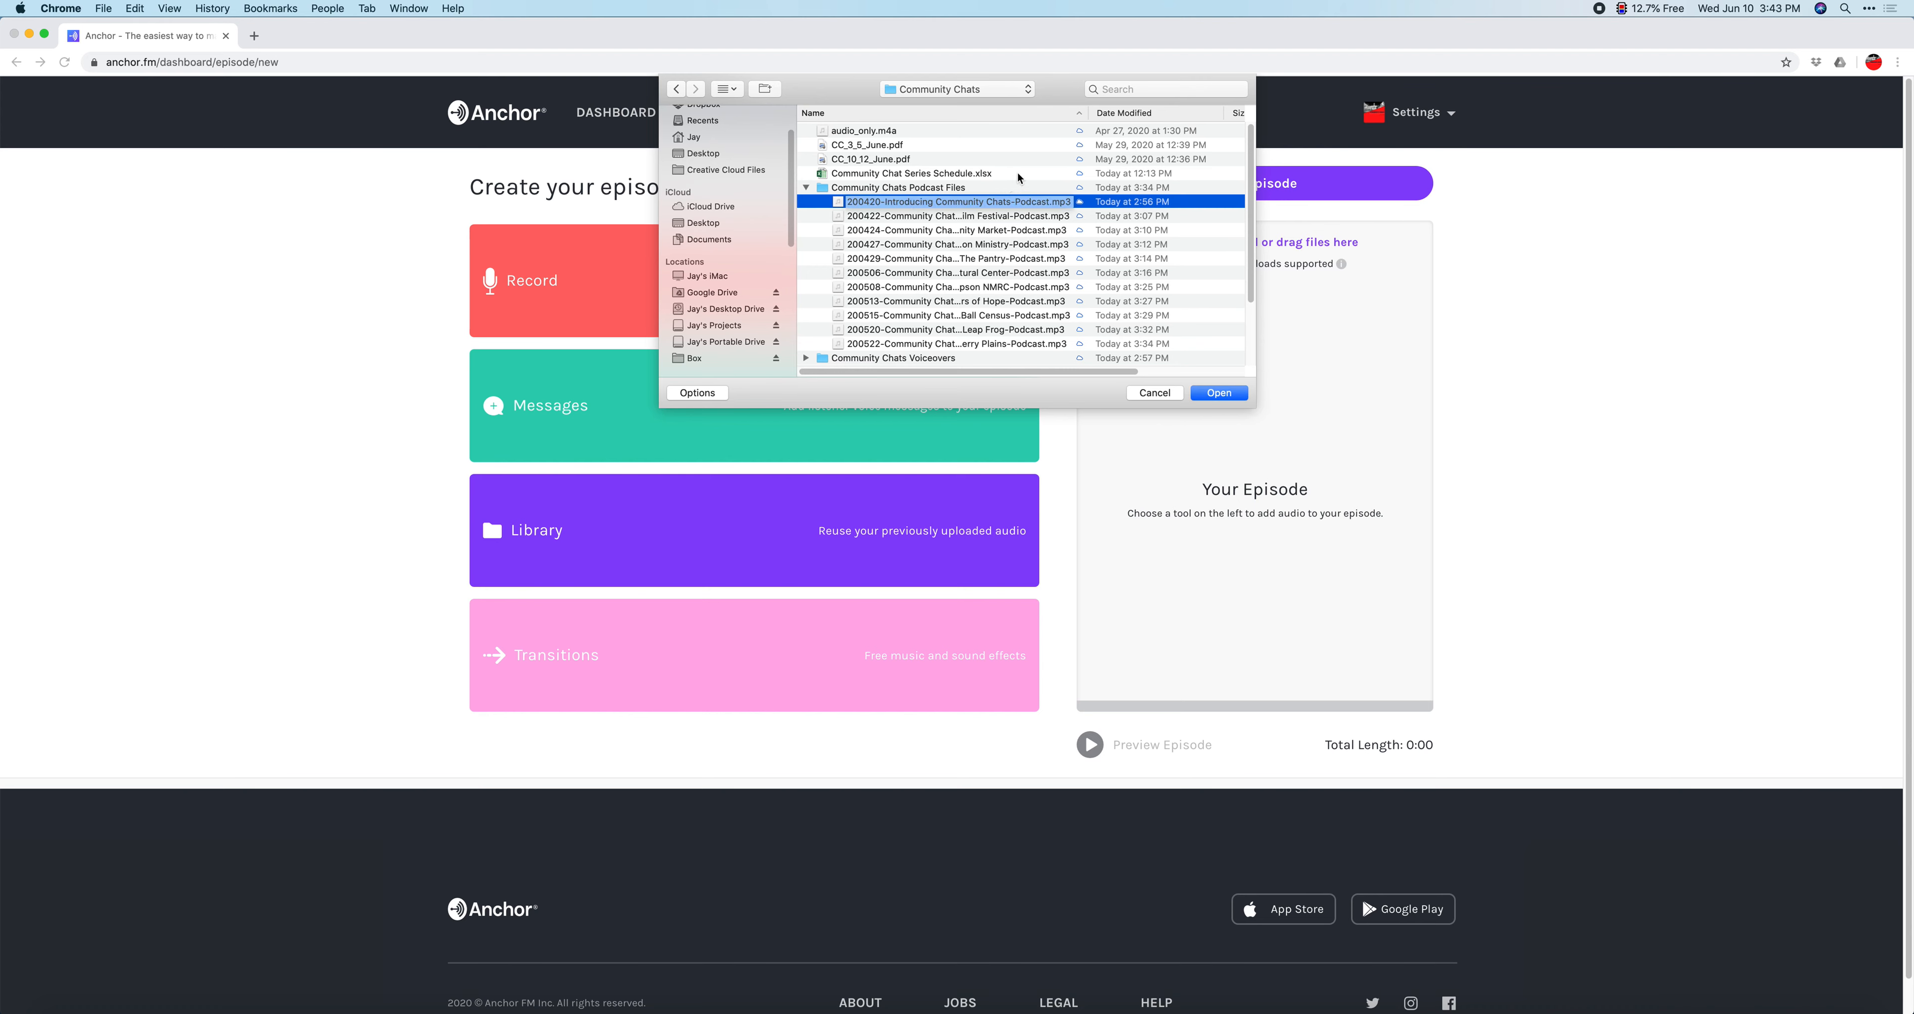
{"action": "left_click_drag", "start_coordinate": [1086, 113], "coordinate": [1227, 115]}
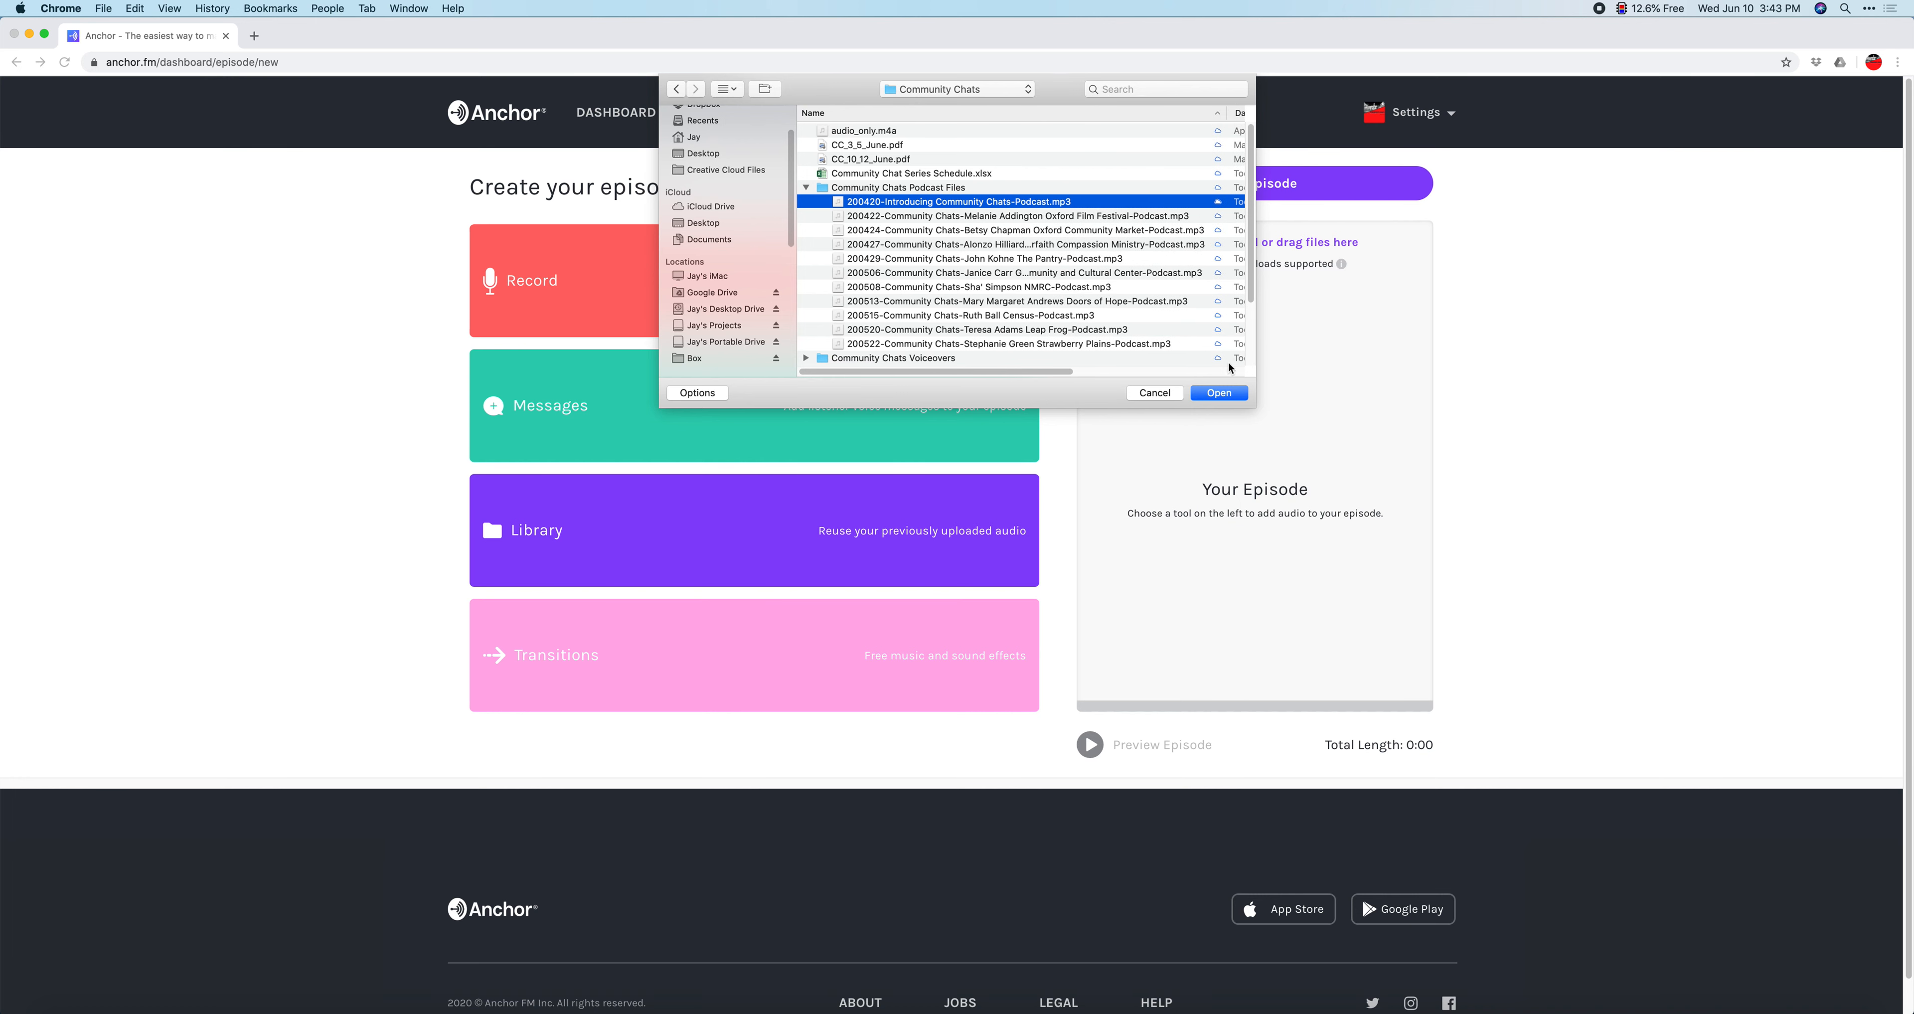
{"action": "left_click", "coordinate": [1229, 400]}
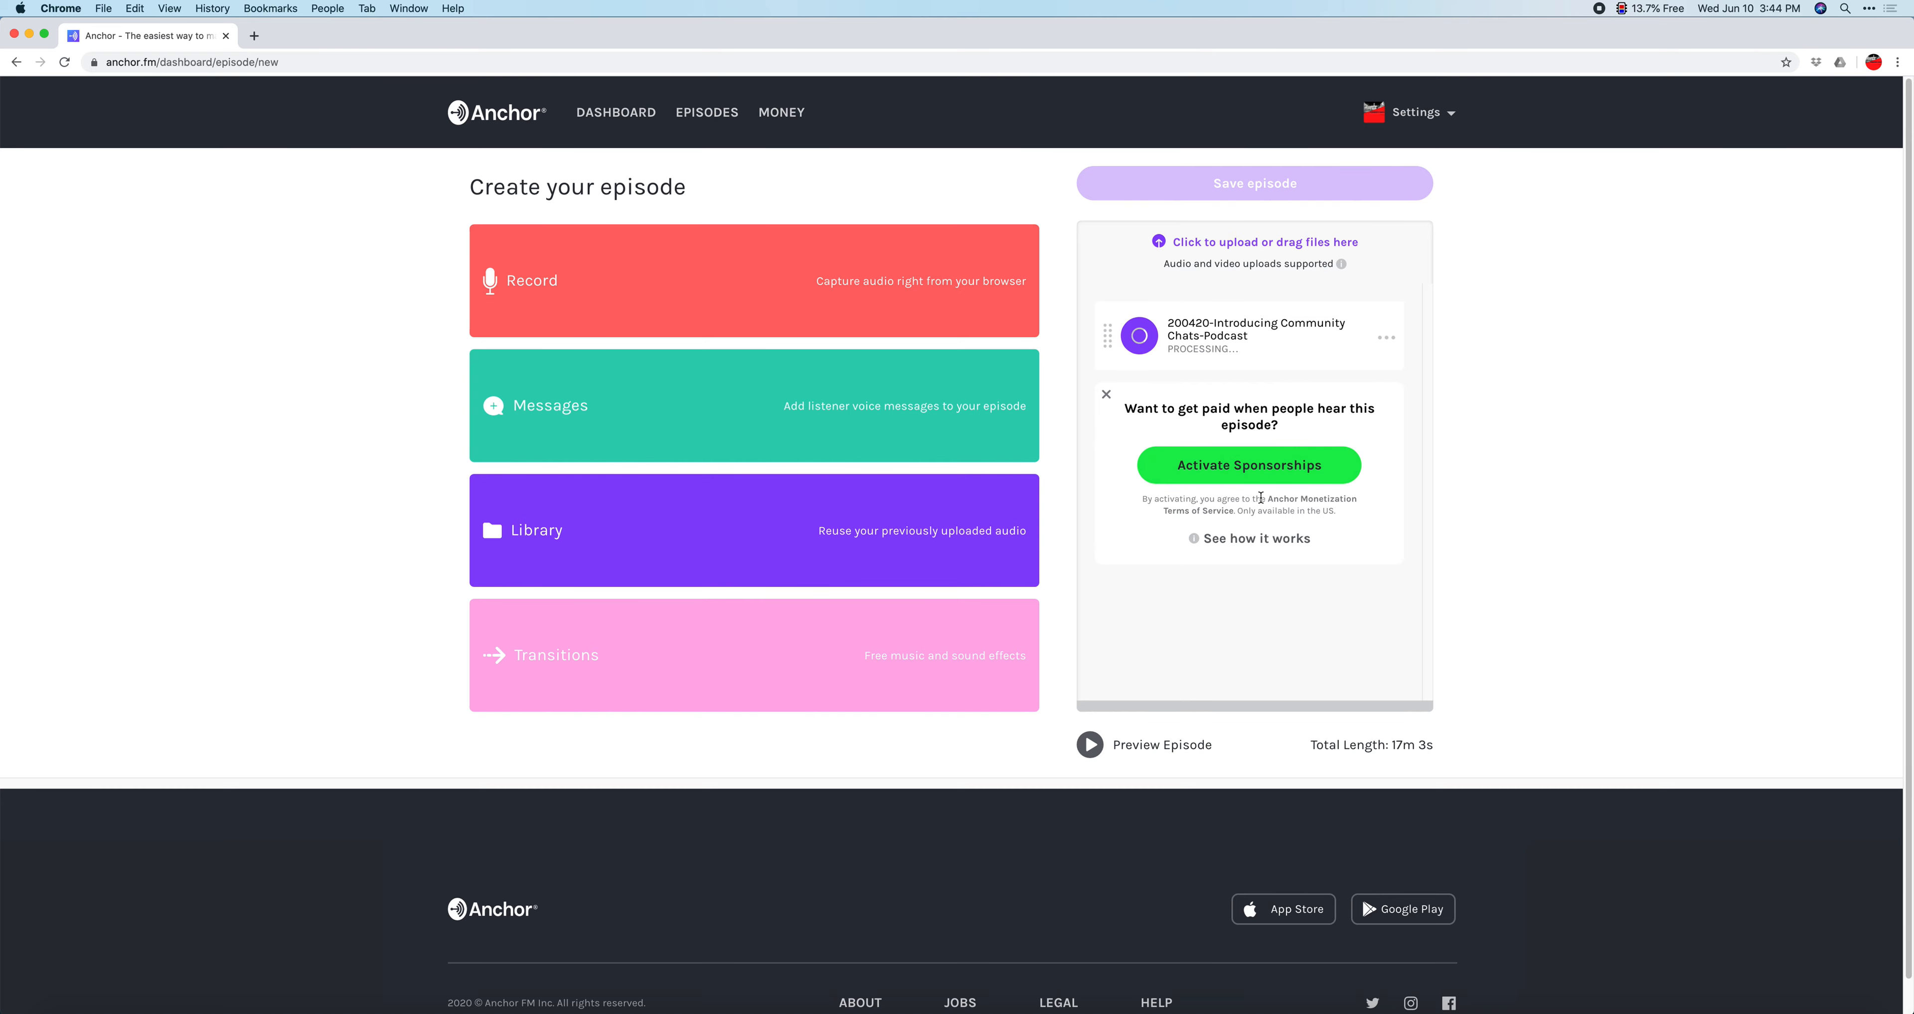
Dismiss the sponsorship offer and decline monetizing the podcast for now
{"action": "left_click", "coordinate": [1107, 395]}
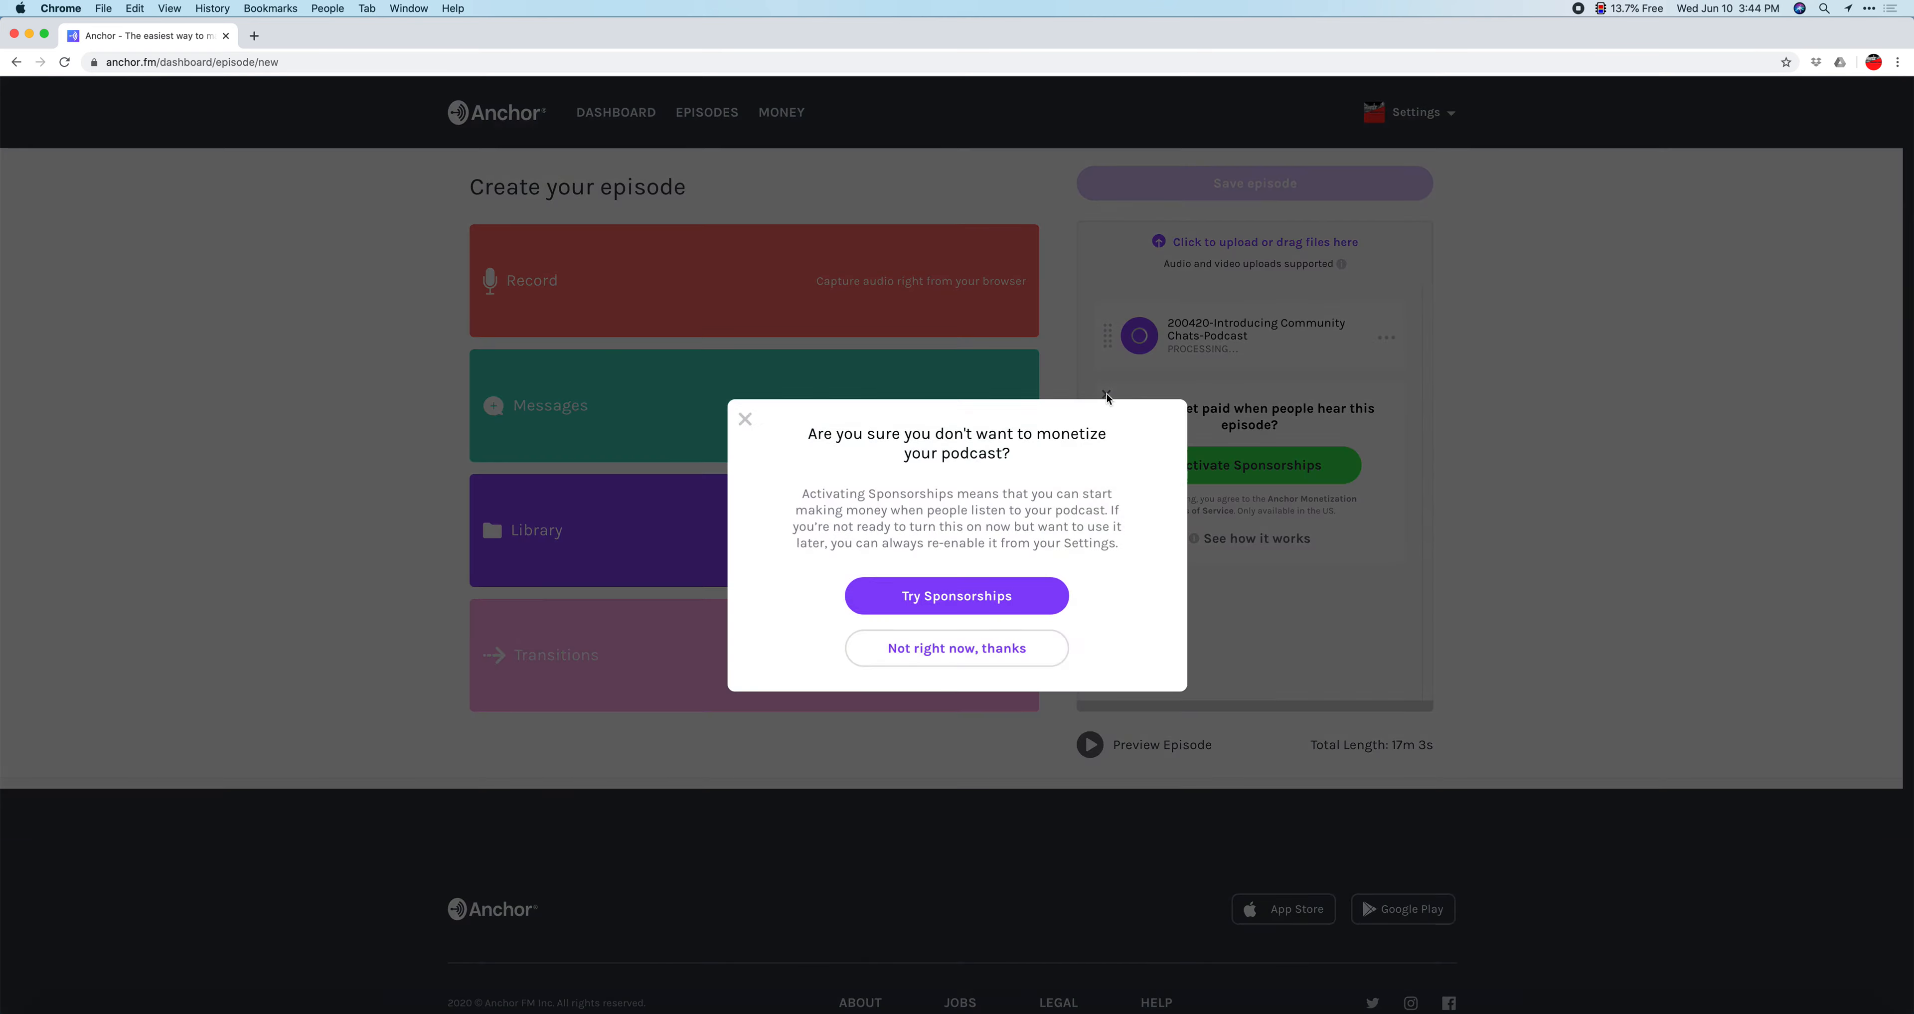
{"action": "left_click", "coordinate": [950, 649]}
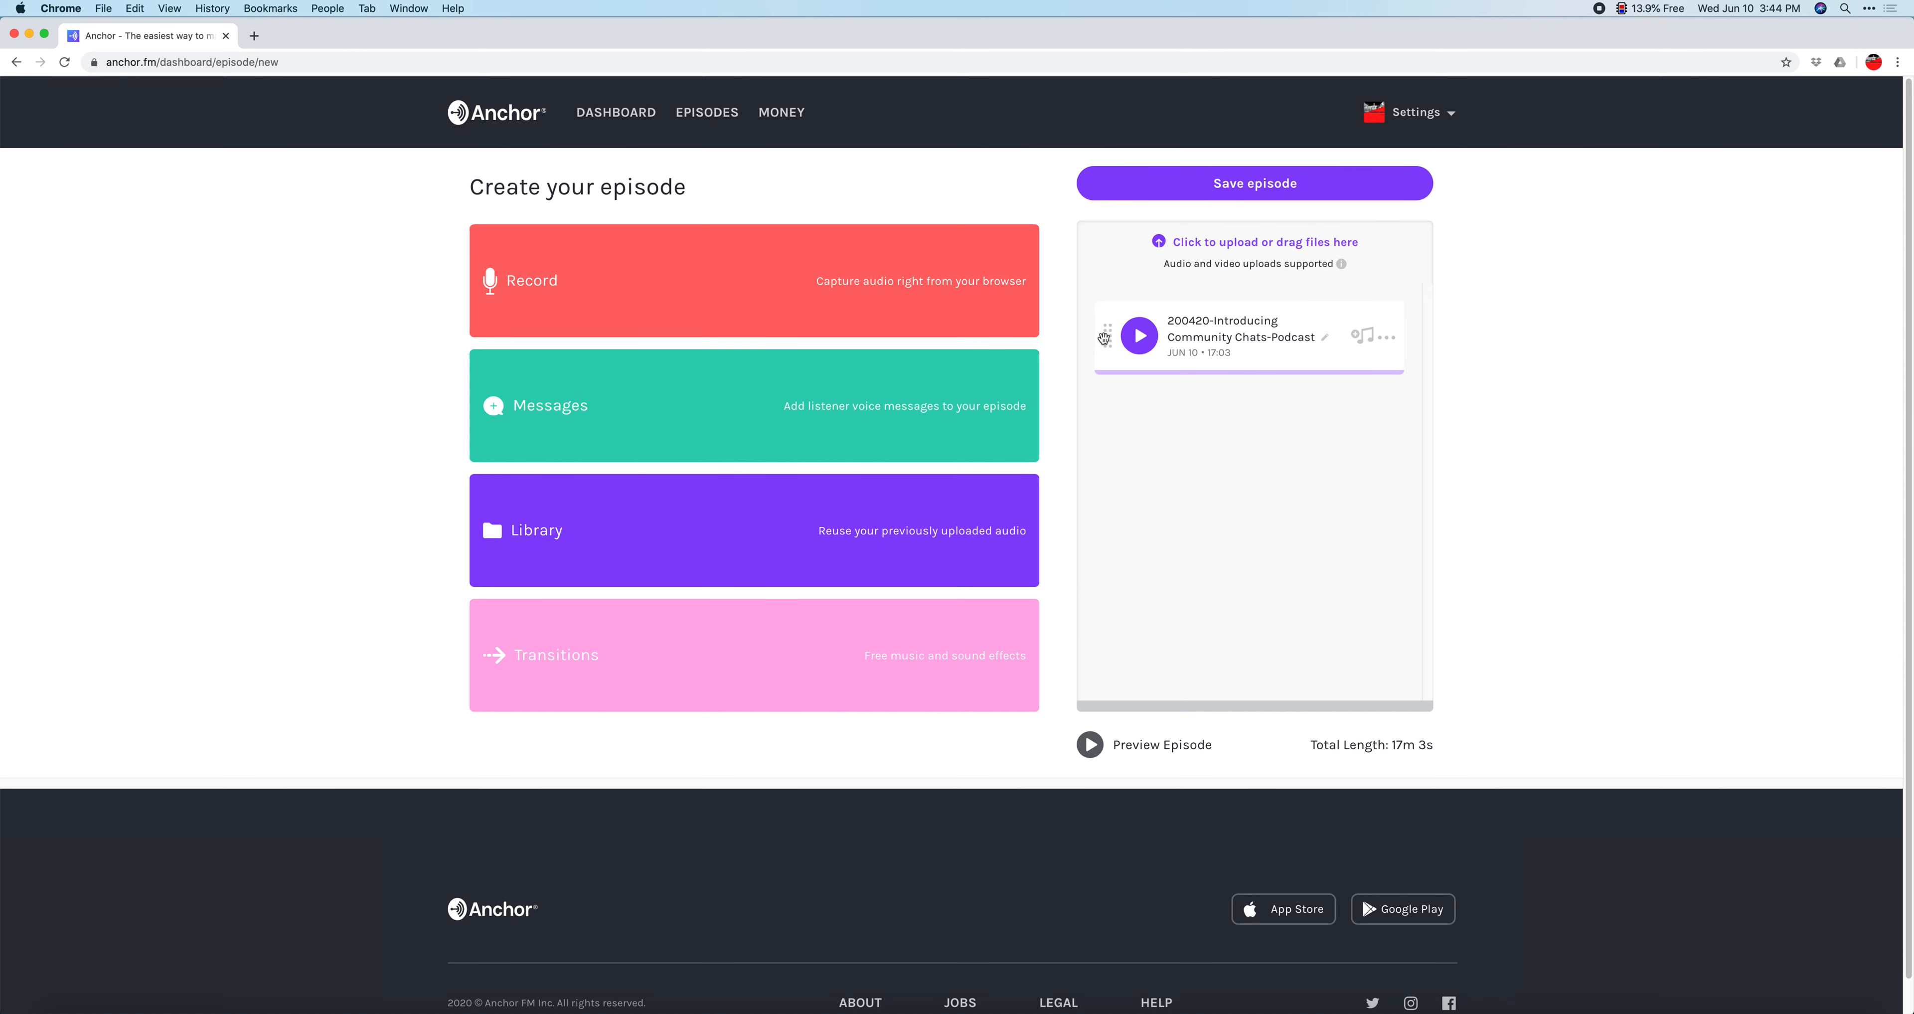
{"action": "mouse_move", "coordinate": [1104, 339]}
{"action": "left_mouse_down"}
{"action": "mouse_move", "coordinate": [1103, 397]}
{"action": "mouse_move", "coordinate": [1108, 322]}
{"action": "left_mouse_up"}
Upload Community Chats VO Intro.mp3 from the Community Chats Voiceovers folder in Box as another episode segment
{"action": "left_click", "coordinate": [1271, 245]}
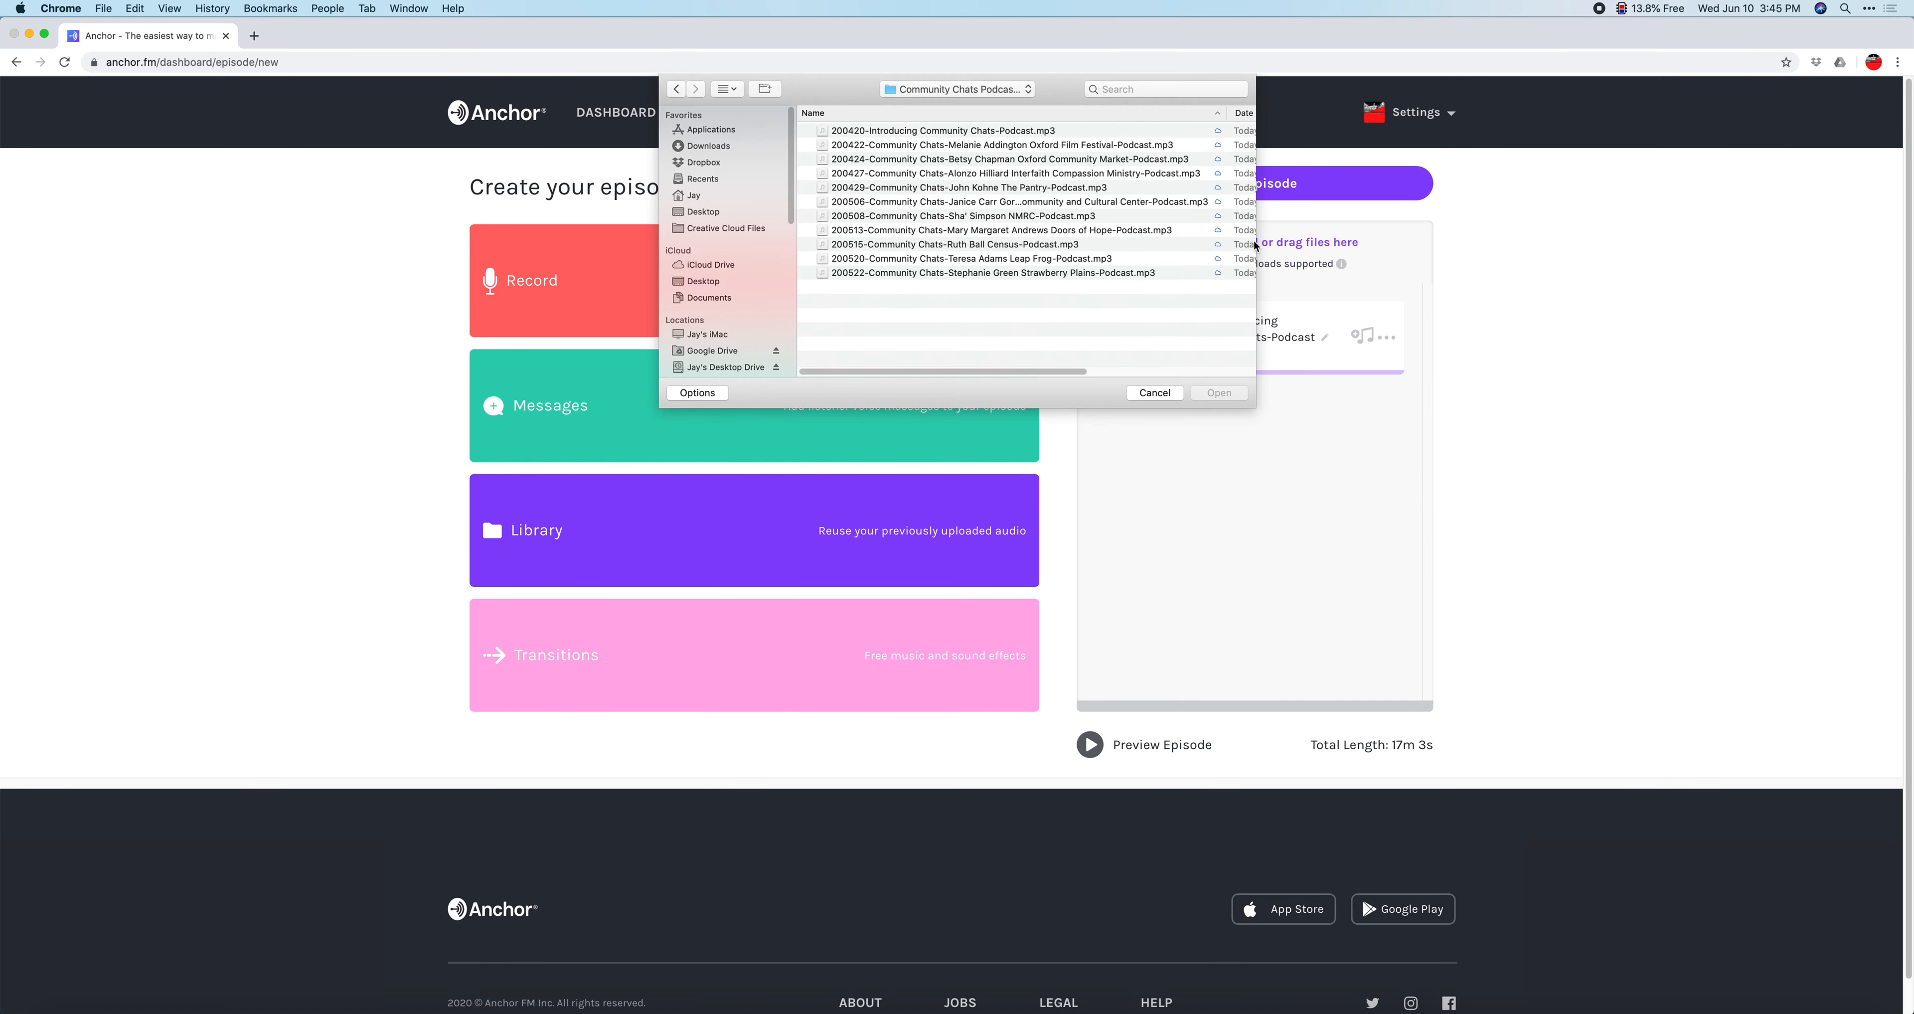
{"action": "left_click", "coordinate": [896, 147]}
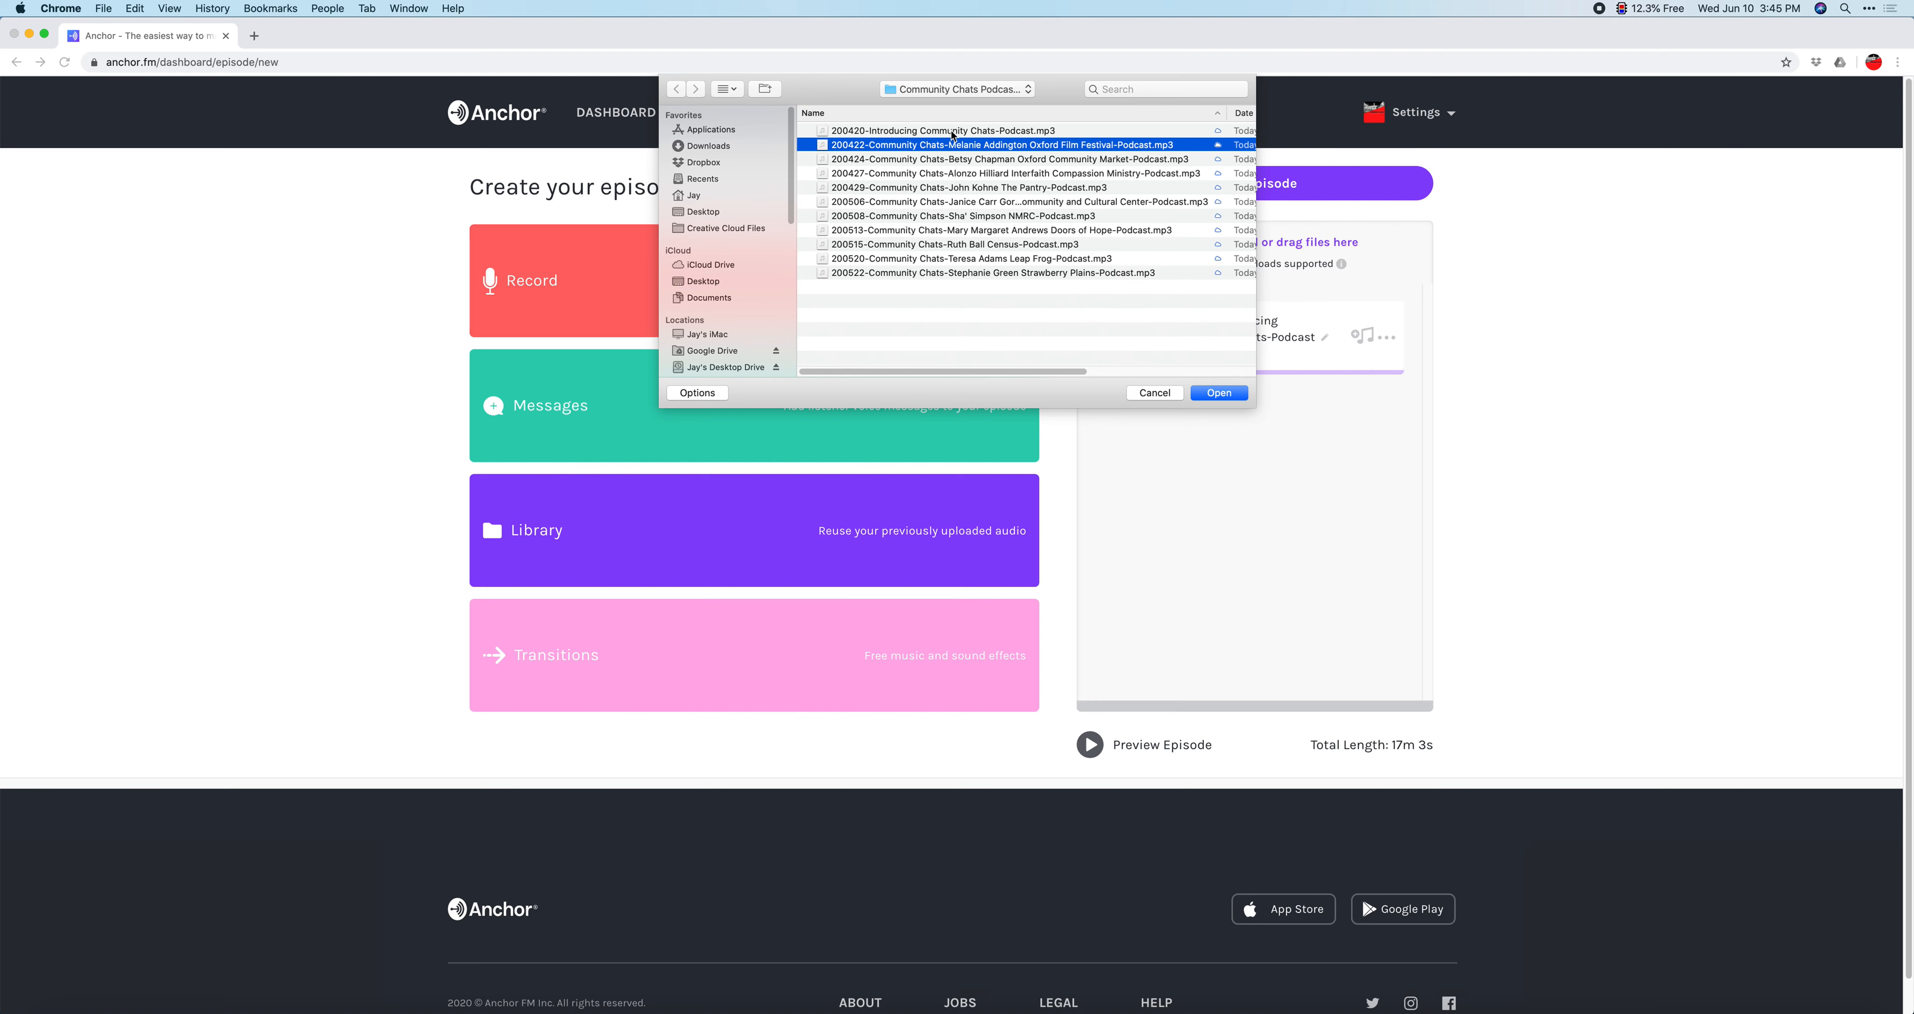
{"action": "scroll", "coordinate": [714, 360], "scroll_direction": "down", "scroll_amount": 3}
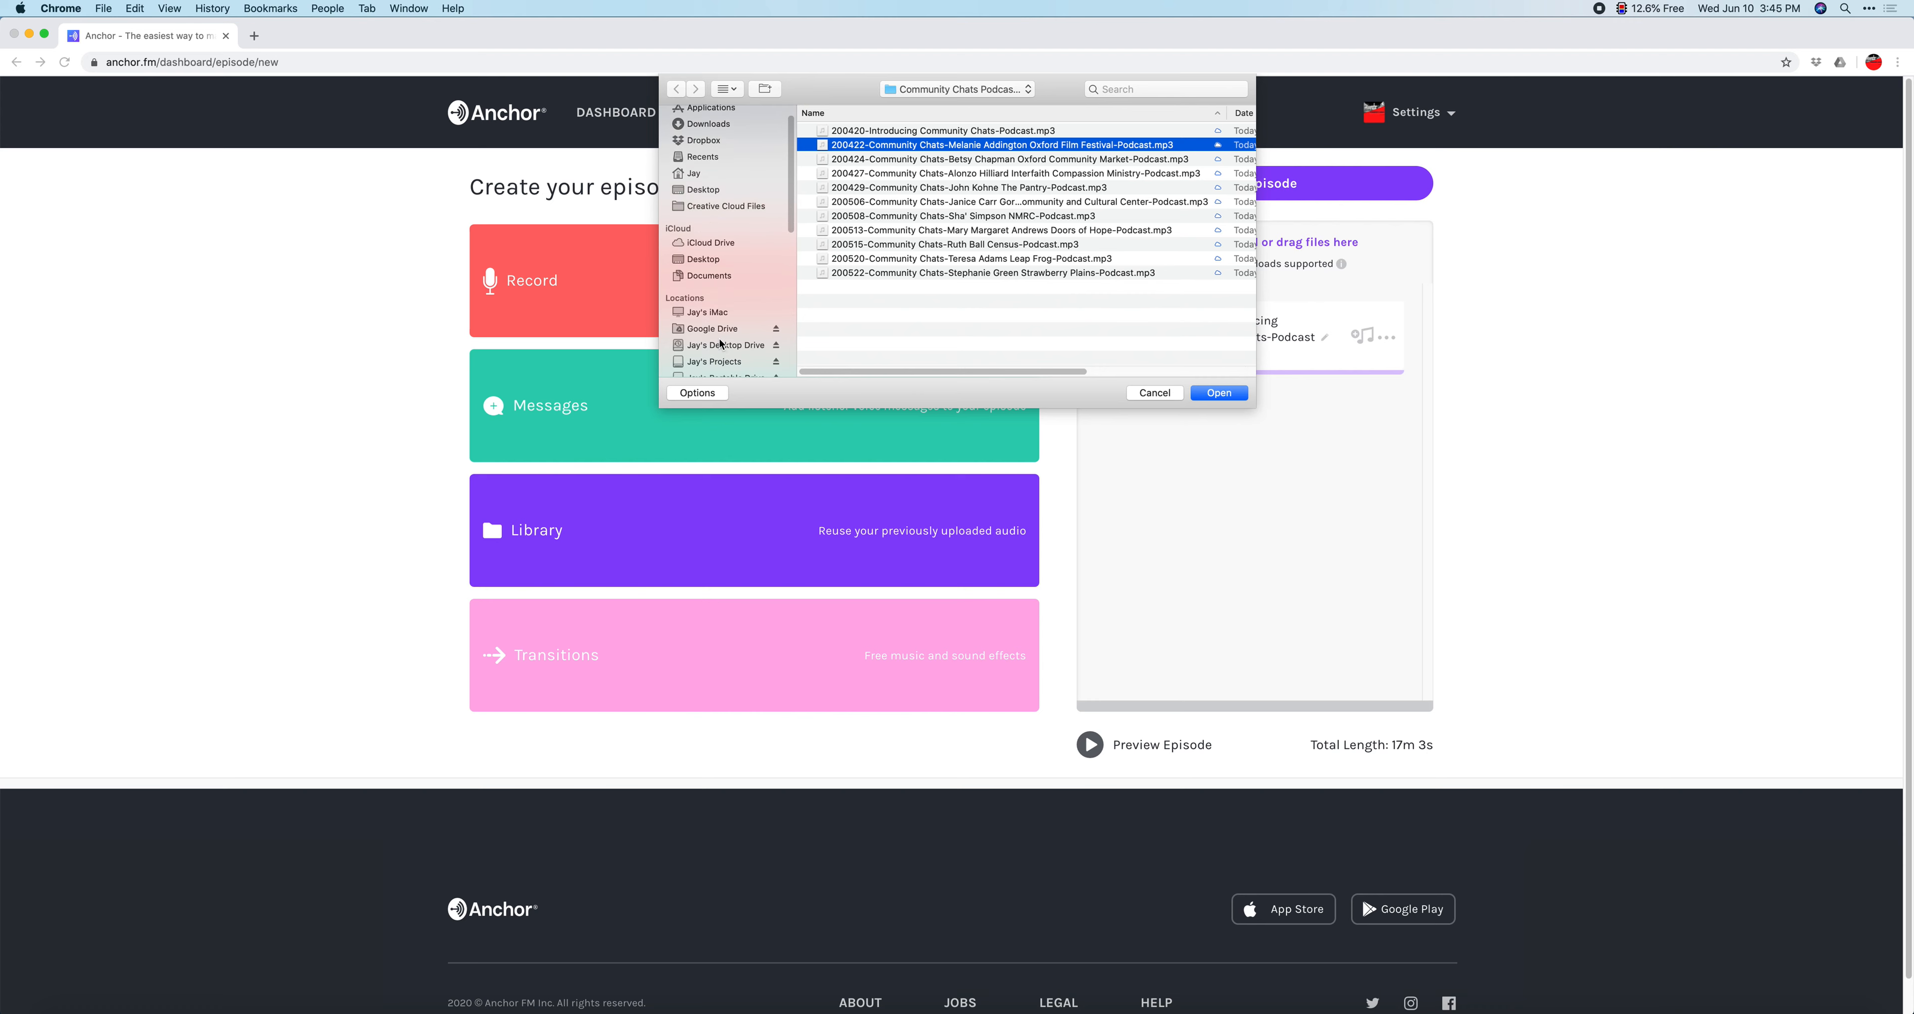
{"action": "left_click", "coordinate": [712, 347]}
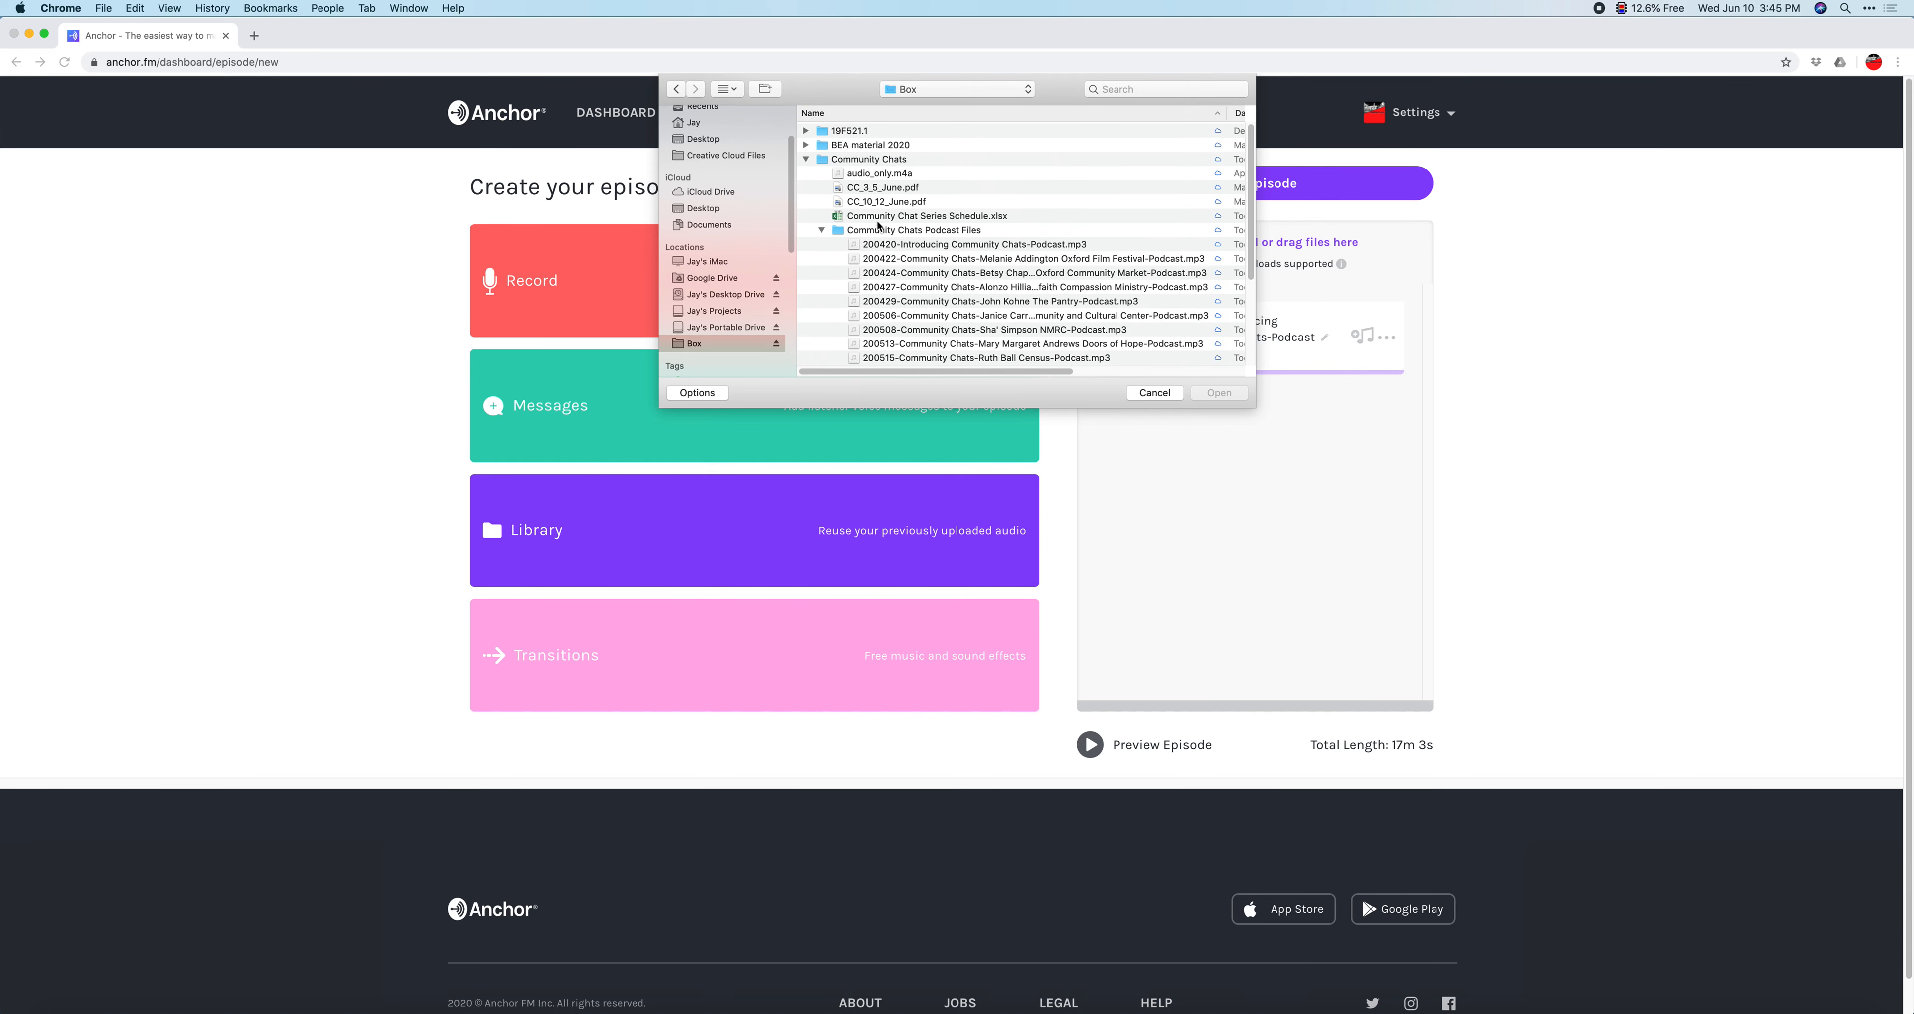
{"action": "left_click", "coordinate": [823, 232]}
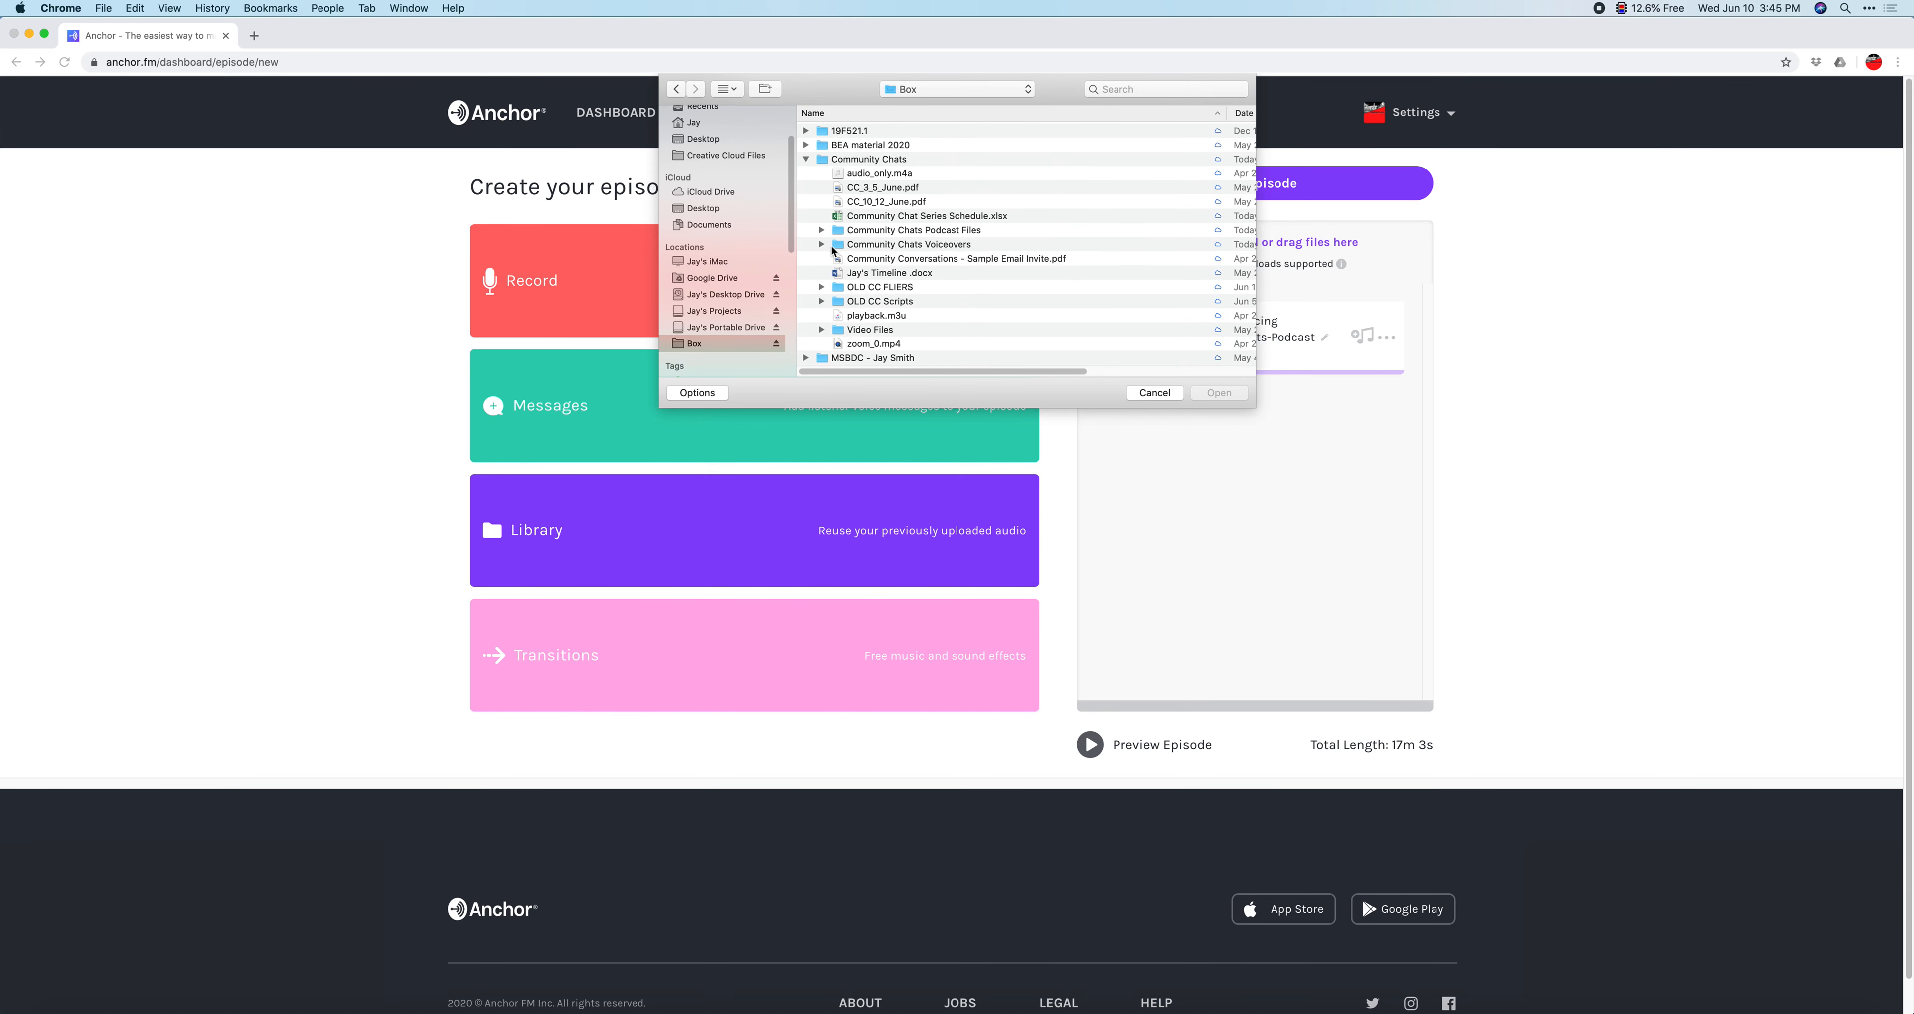
{"action": "left_click", "coordinate": [823, 245]}
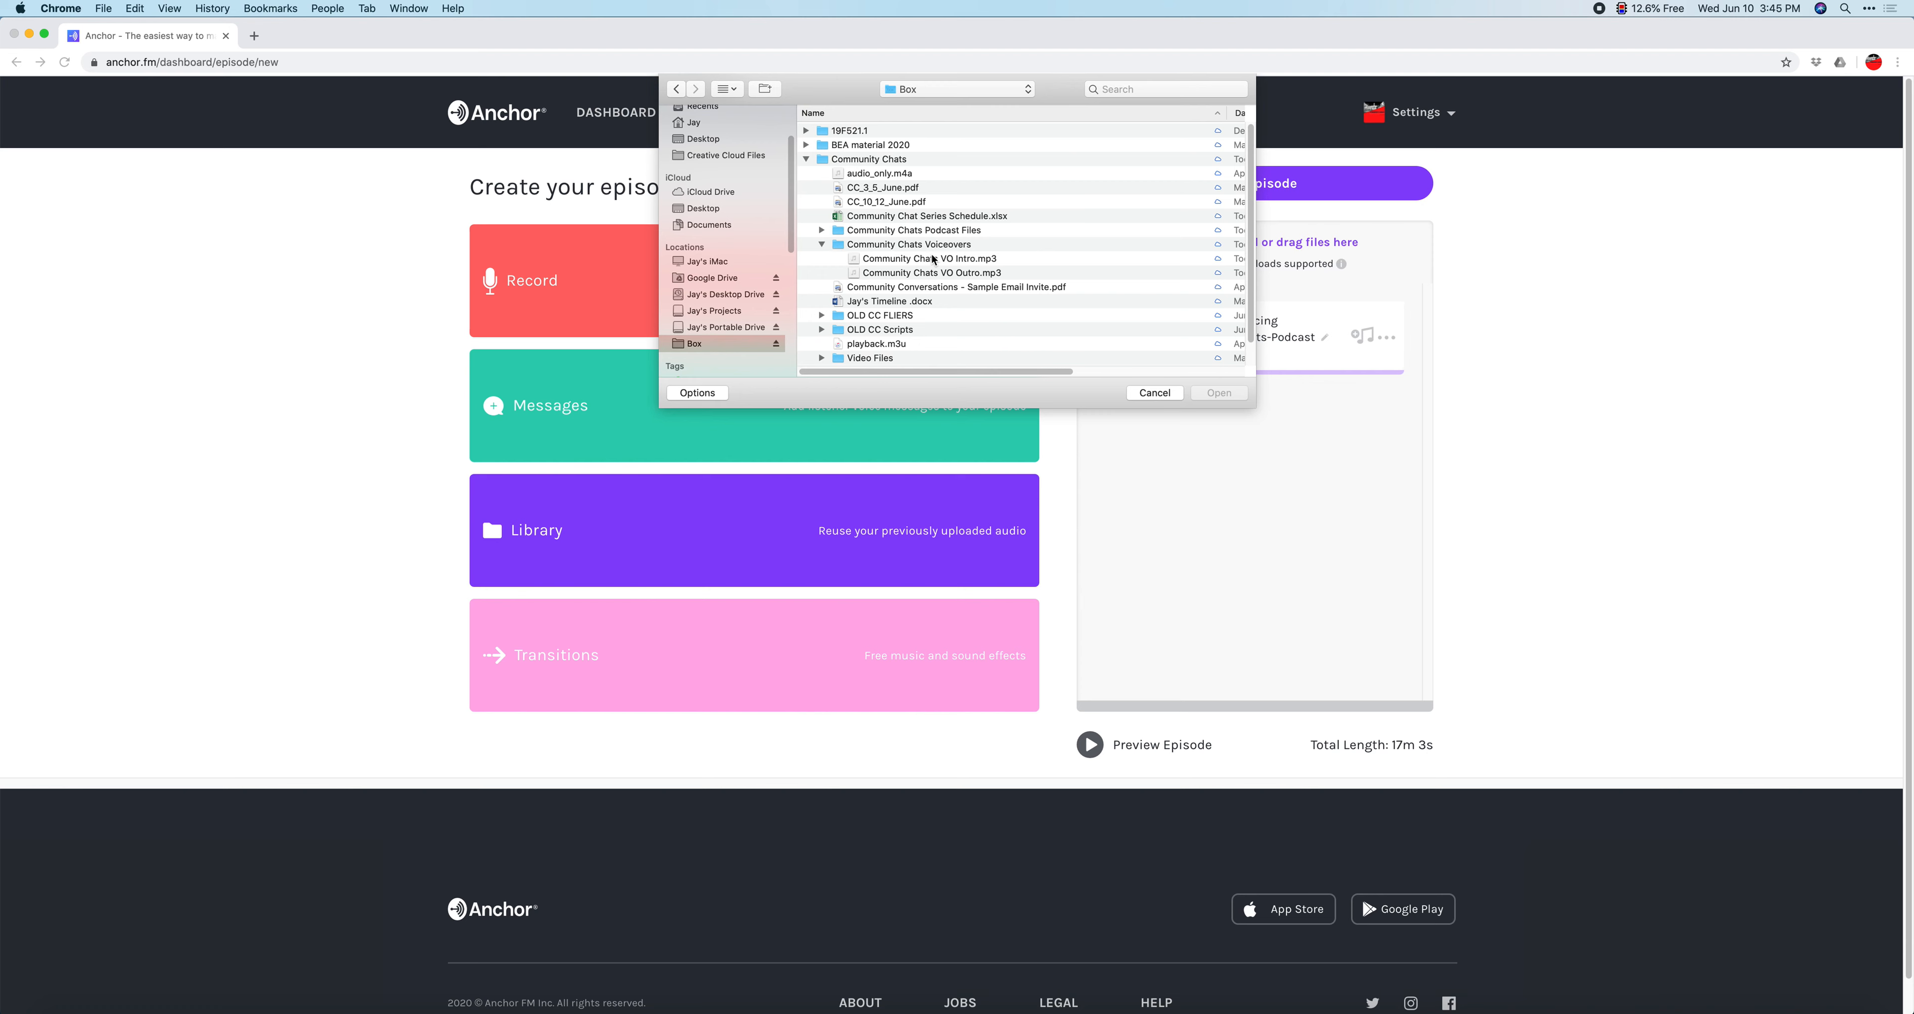
{"action": "left_click", "coordinate": [922, 261]}
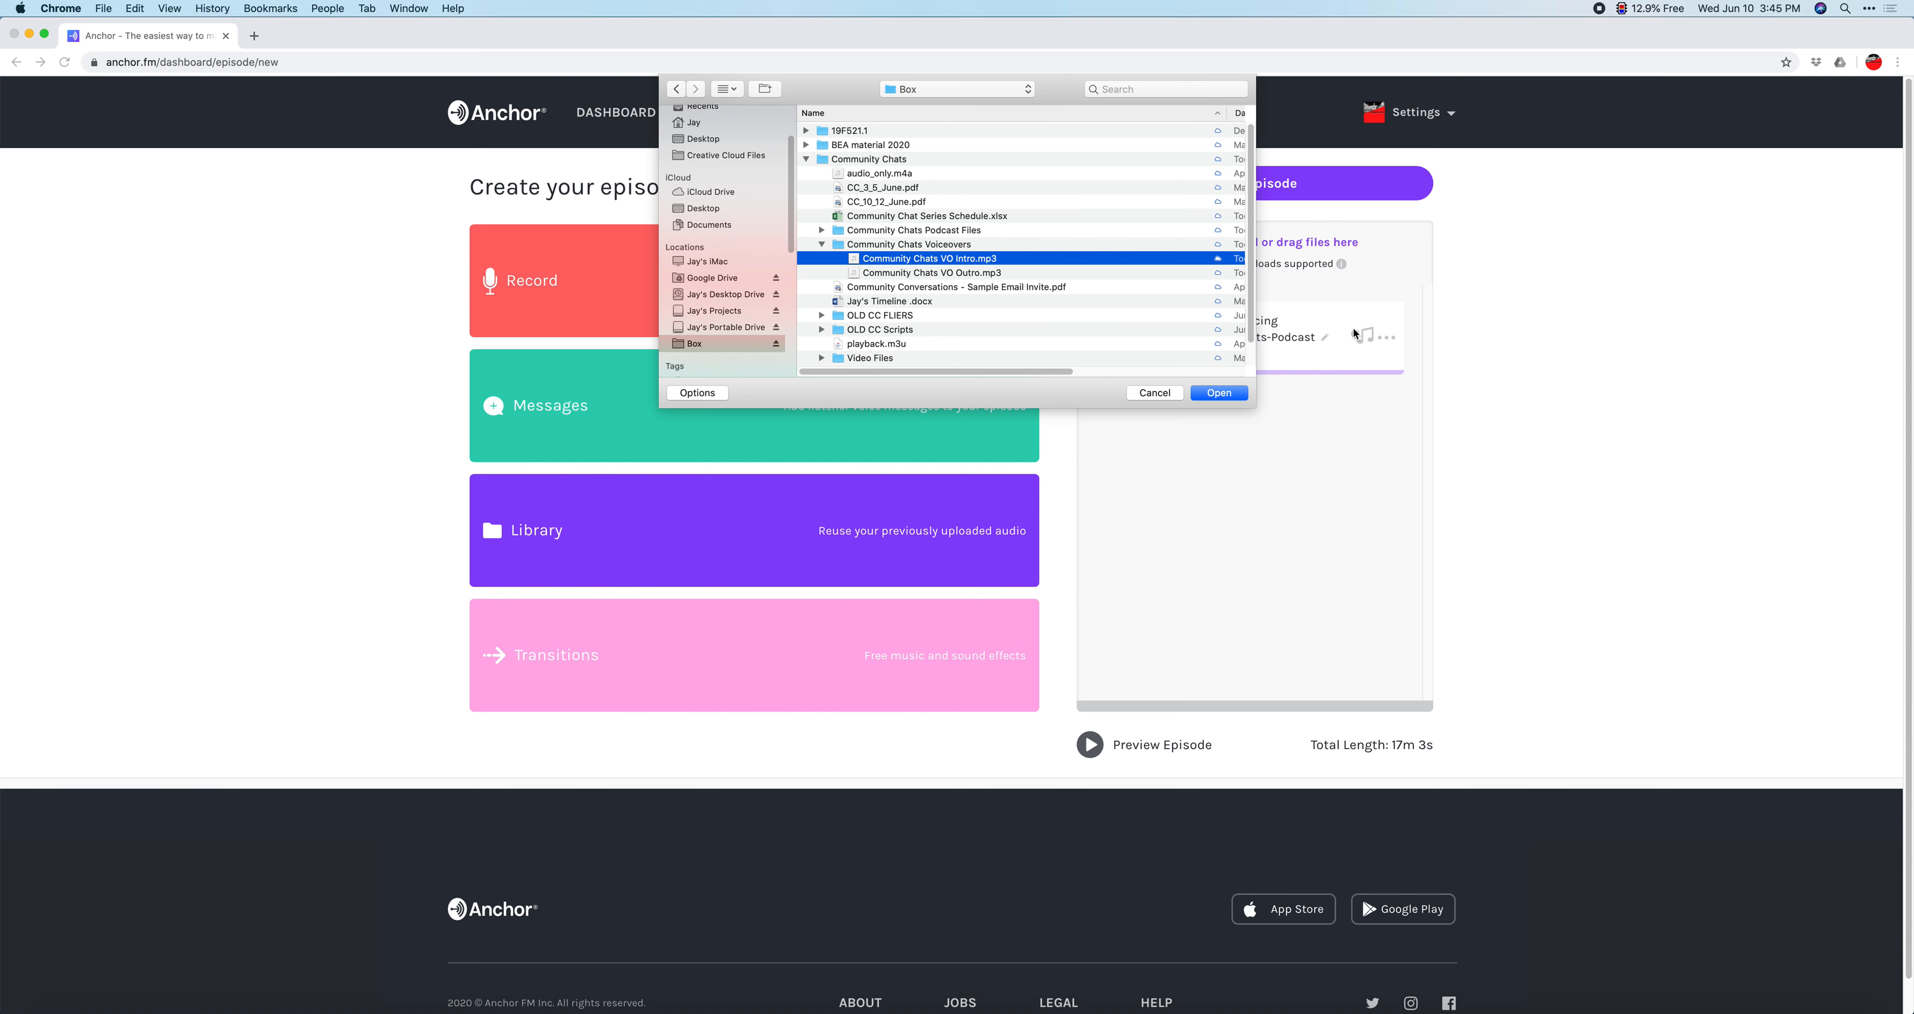
{"action": "left_click", "coordinate": [1213, 394]}
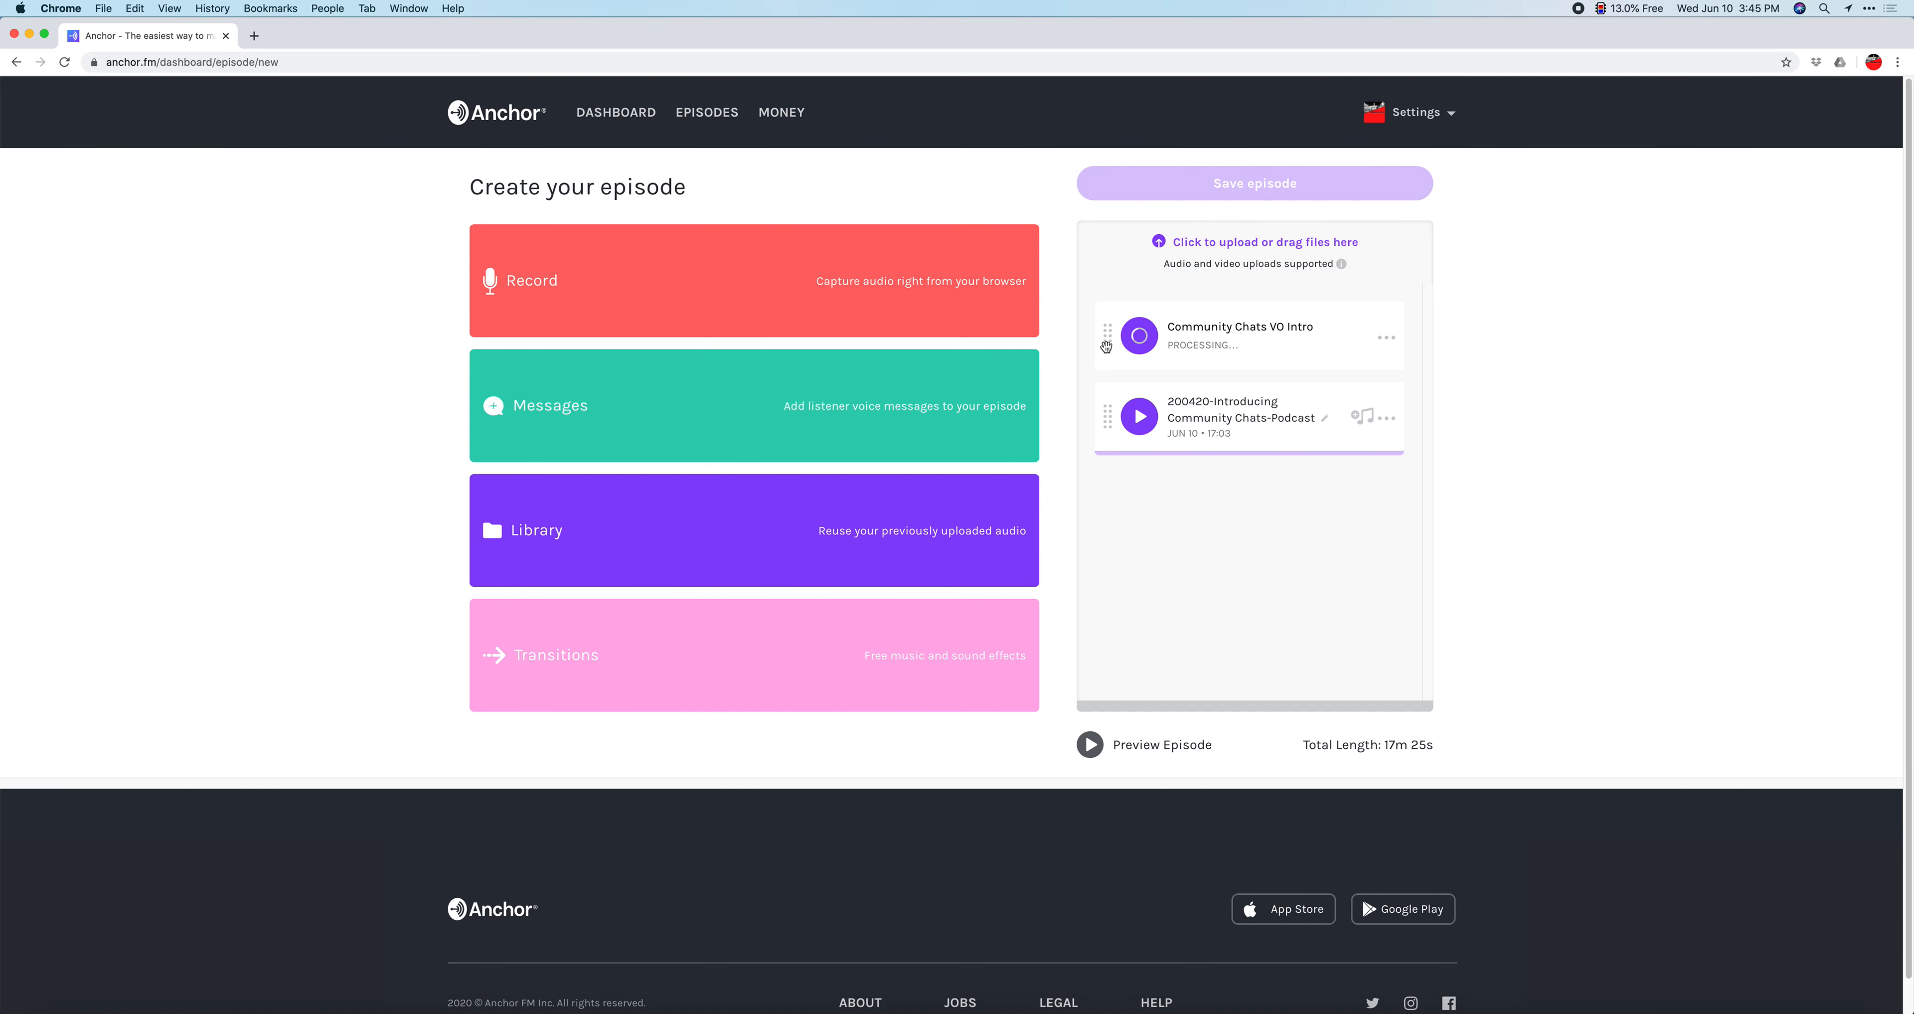
Move the Community Chats VO Intro segment below the podcast segment, then remove it from the episode
{"action": "mouse_move", "coordinate": [1106, 338]}
{"action": "left_mouse_down"}
{"action": "mouse_move", "coordinate": [1106, 418]}
{"action": "mouse_move", "coordinate": [1101, 327]}
{"action": "left_mouse_up"}
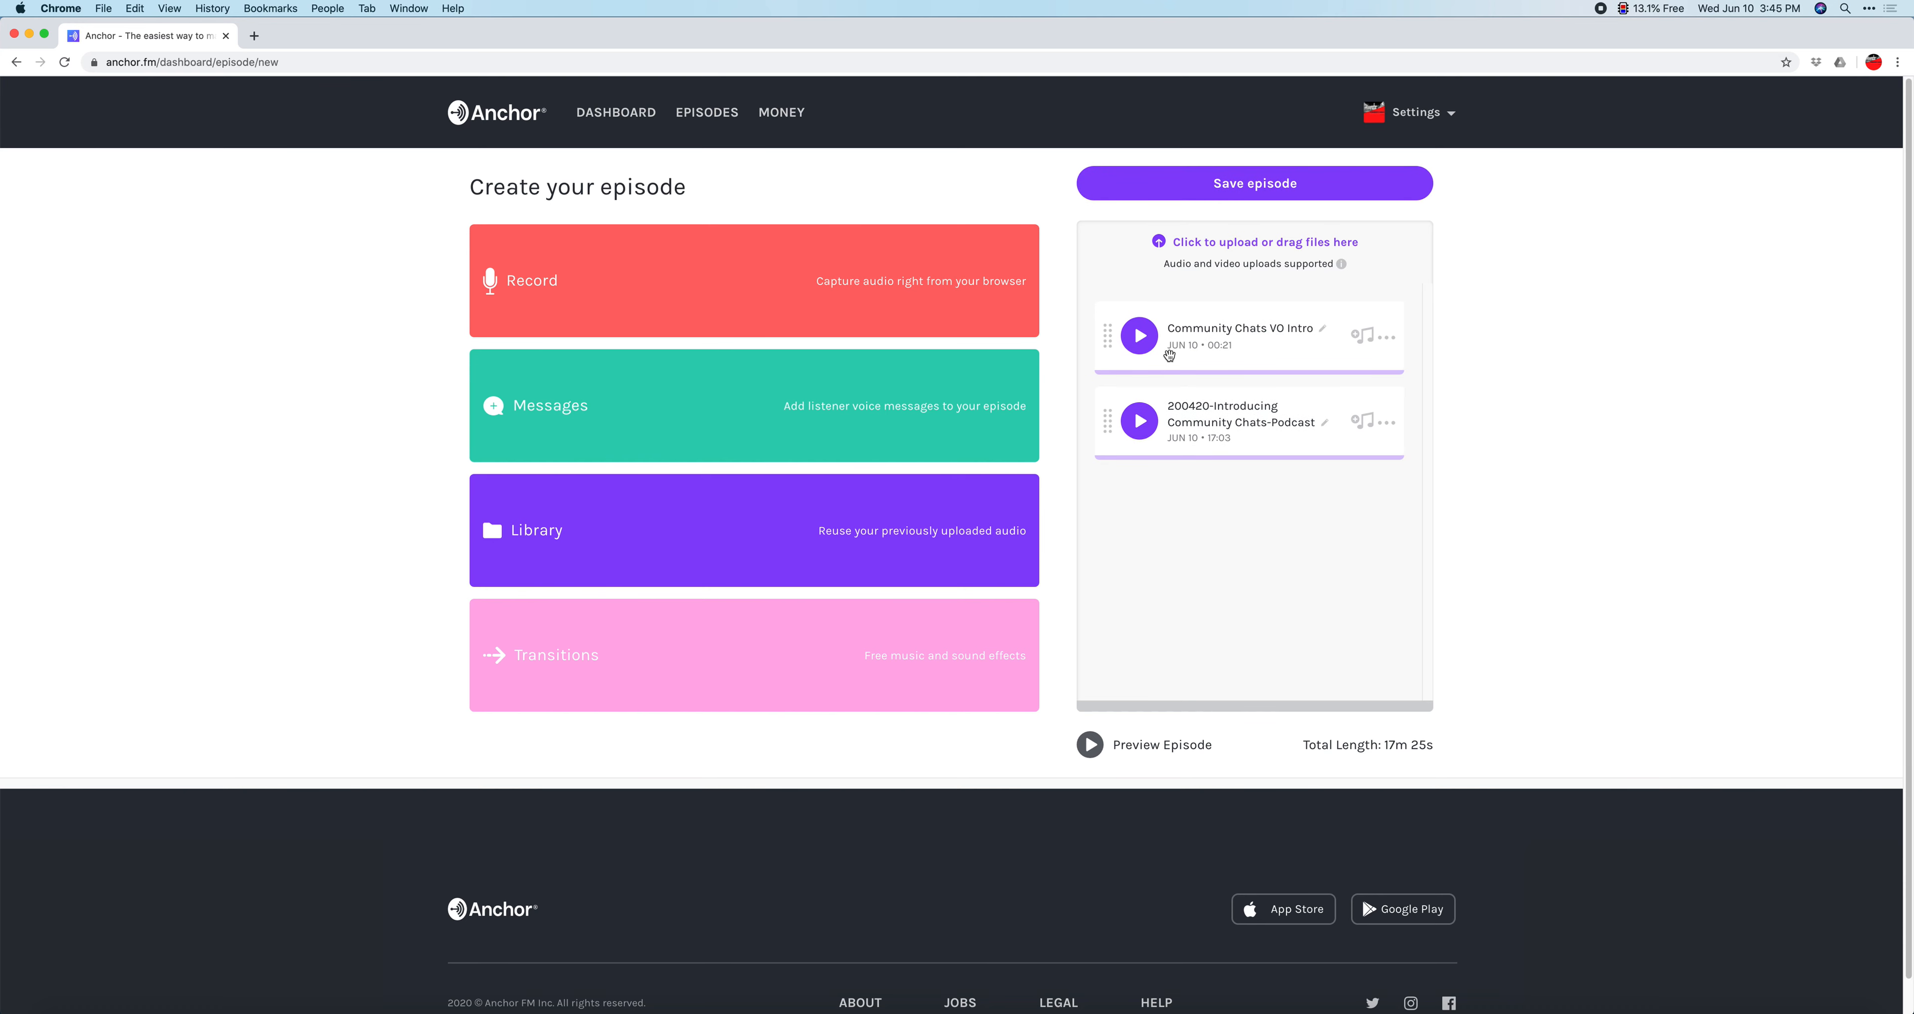
{"action": "left_click_drag", "start_coordinate": [1103, 335], "coordinate": [1105, 429]}
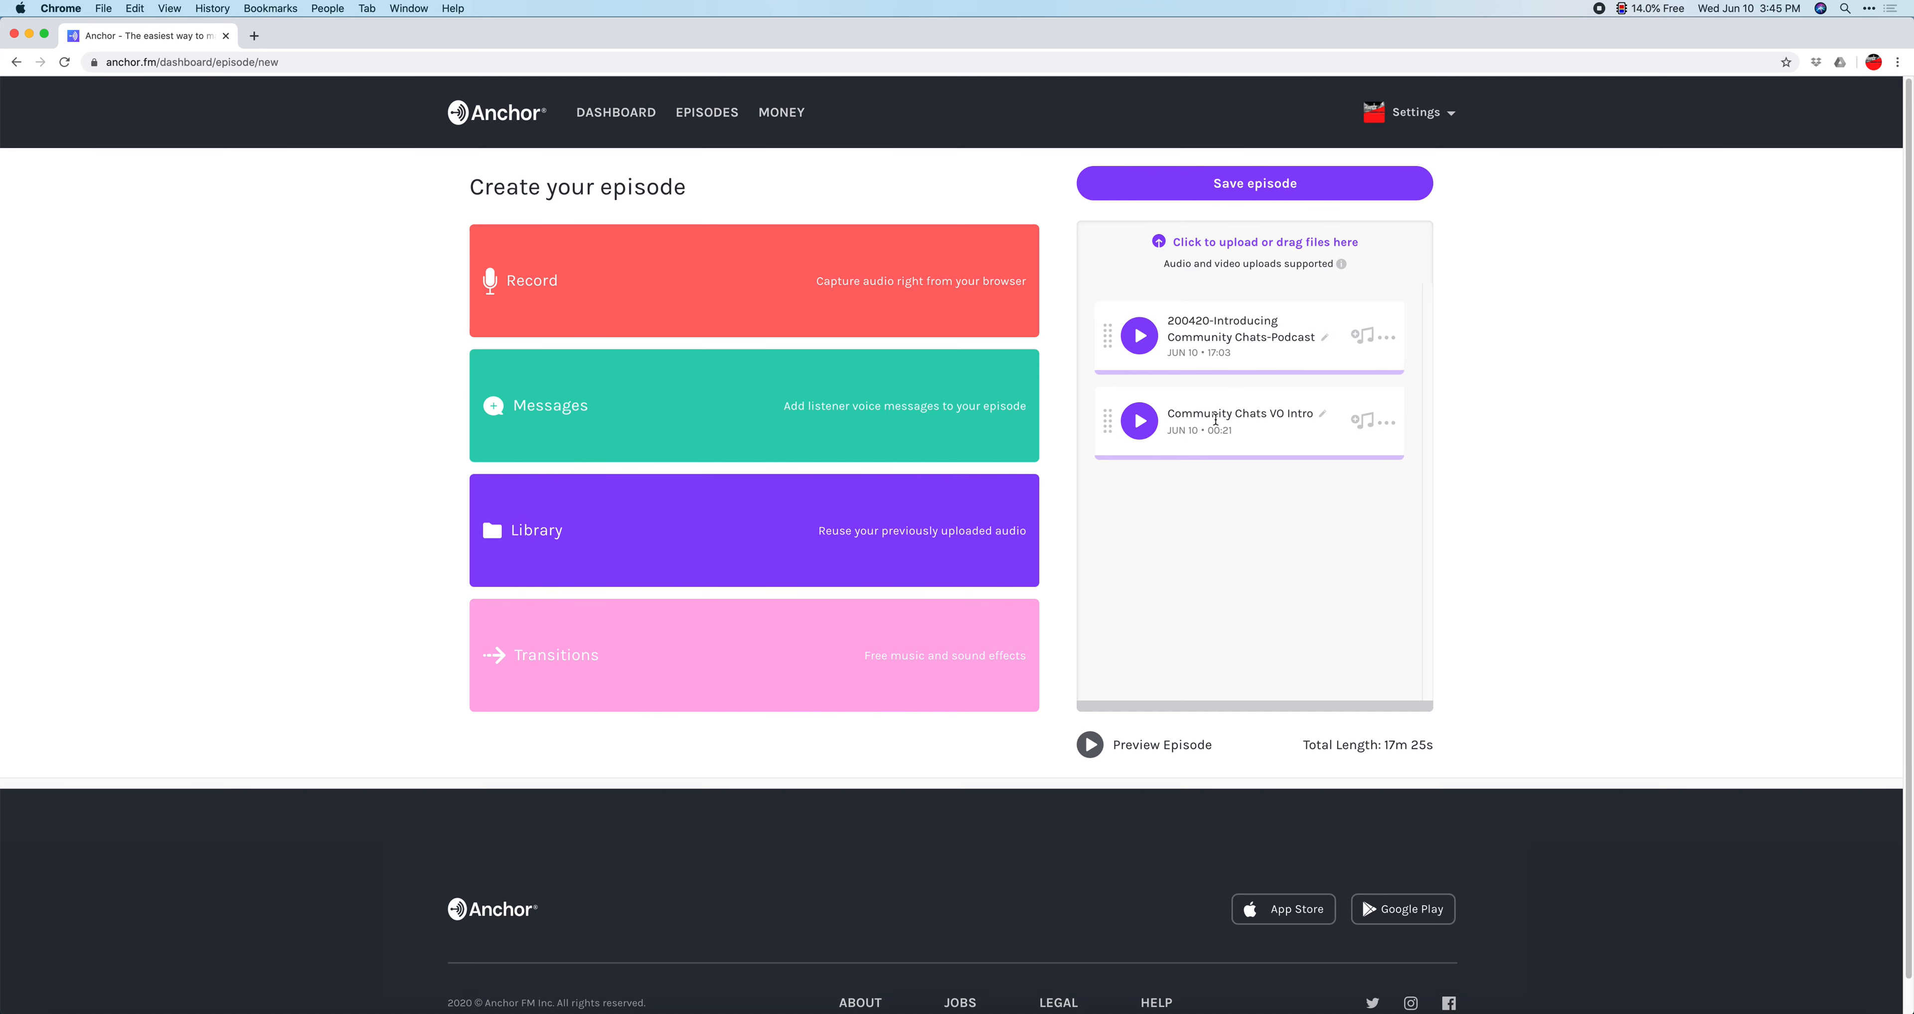
{"action": "left_click", "coordinate": [1387, 426]}
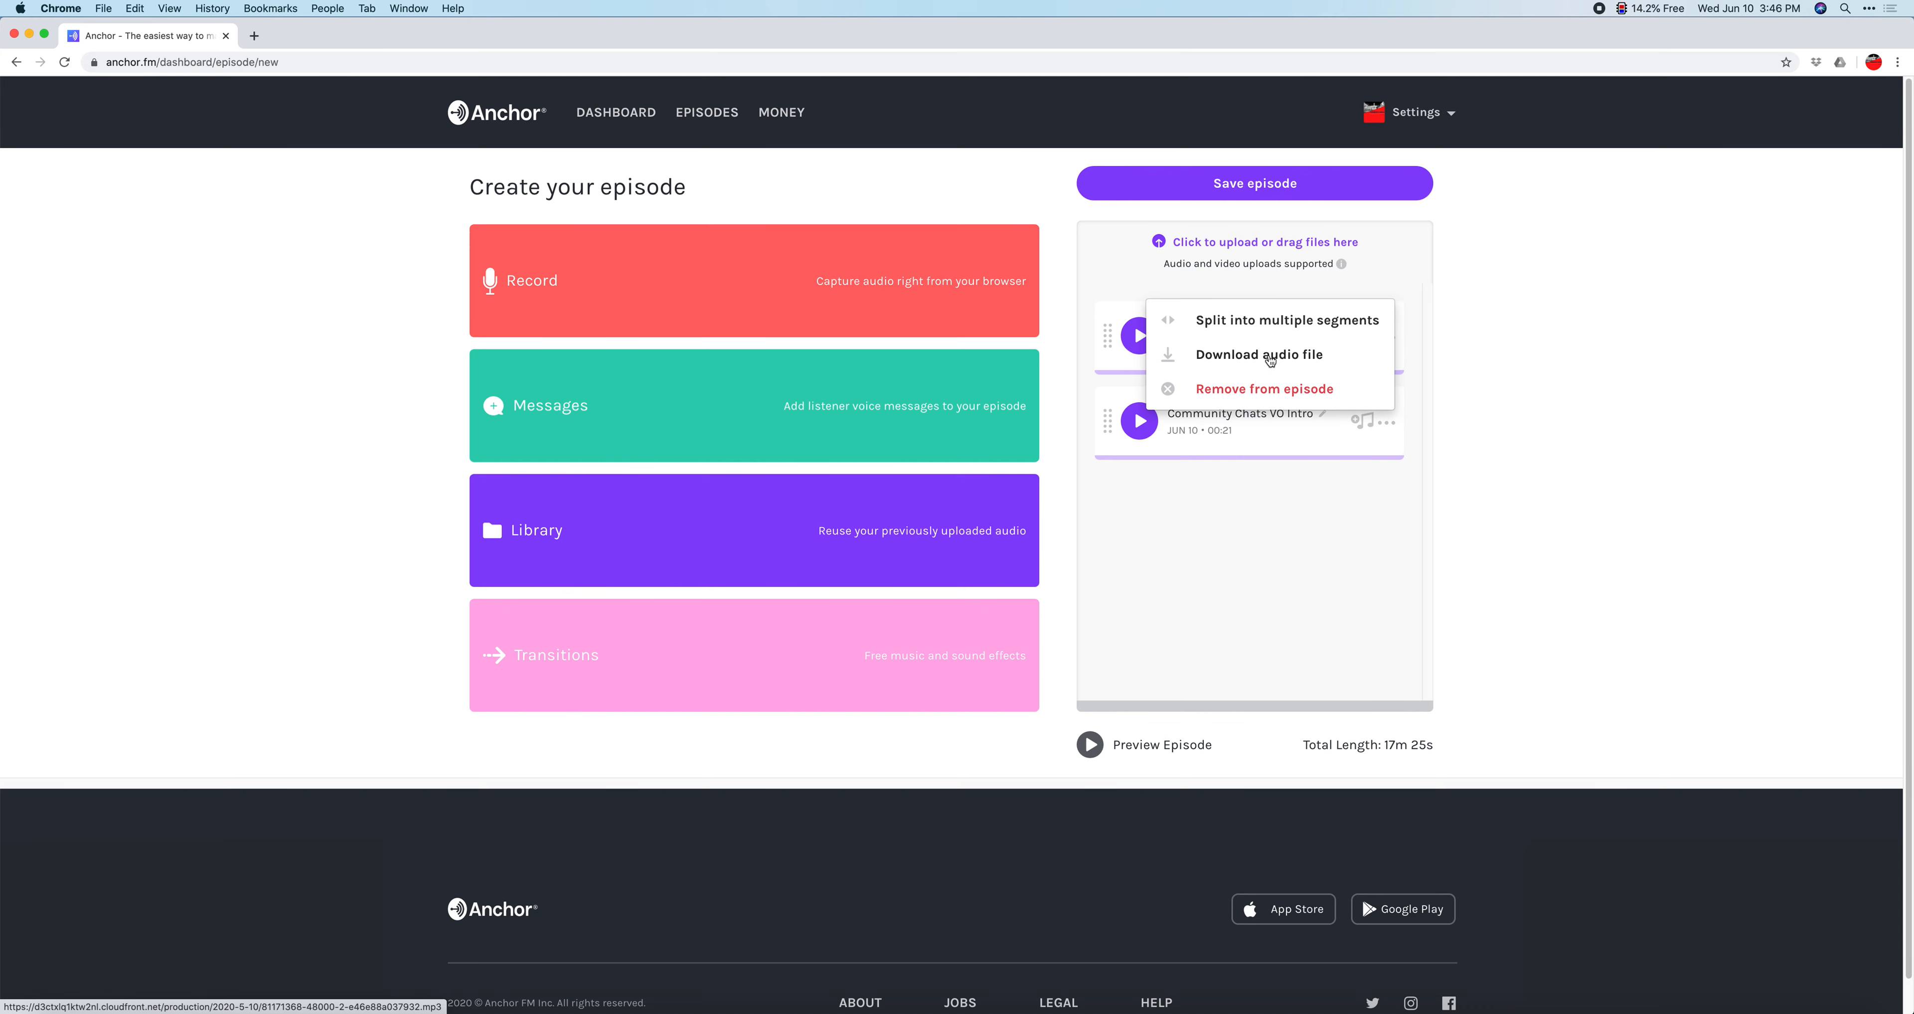
{"action": "left_click", "coordinate": [1227, 394]}
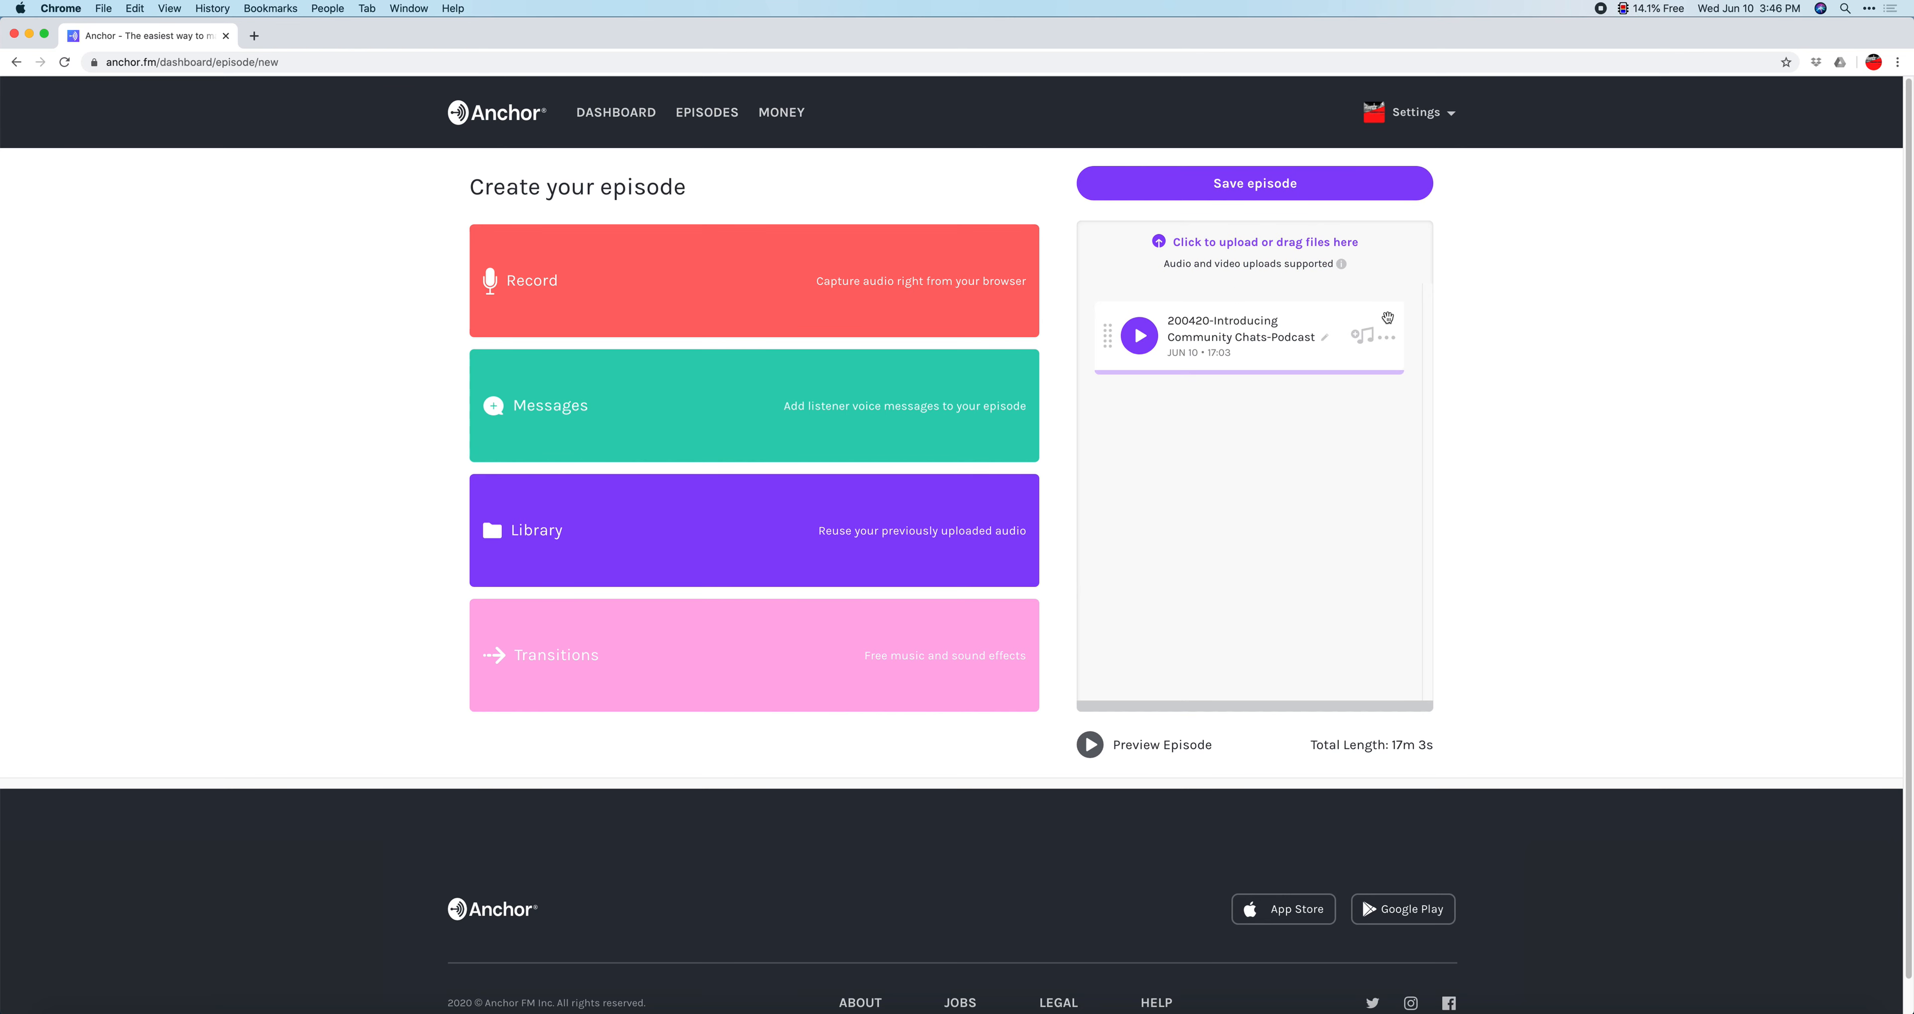
Save the episode and title it "Introducing Community Chats (4/20/20)"
{"action": "left_click", "coordinate": [1243, 200]}
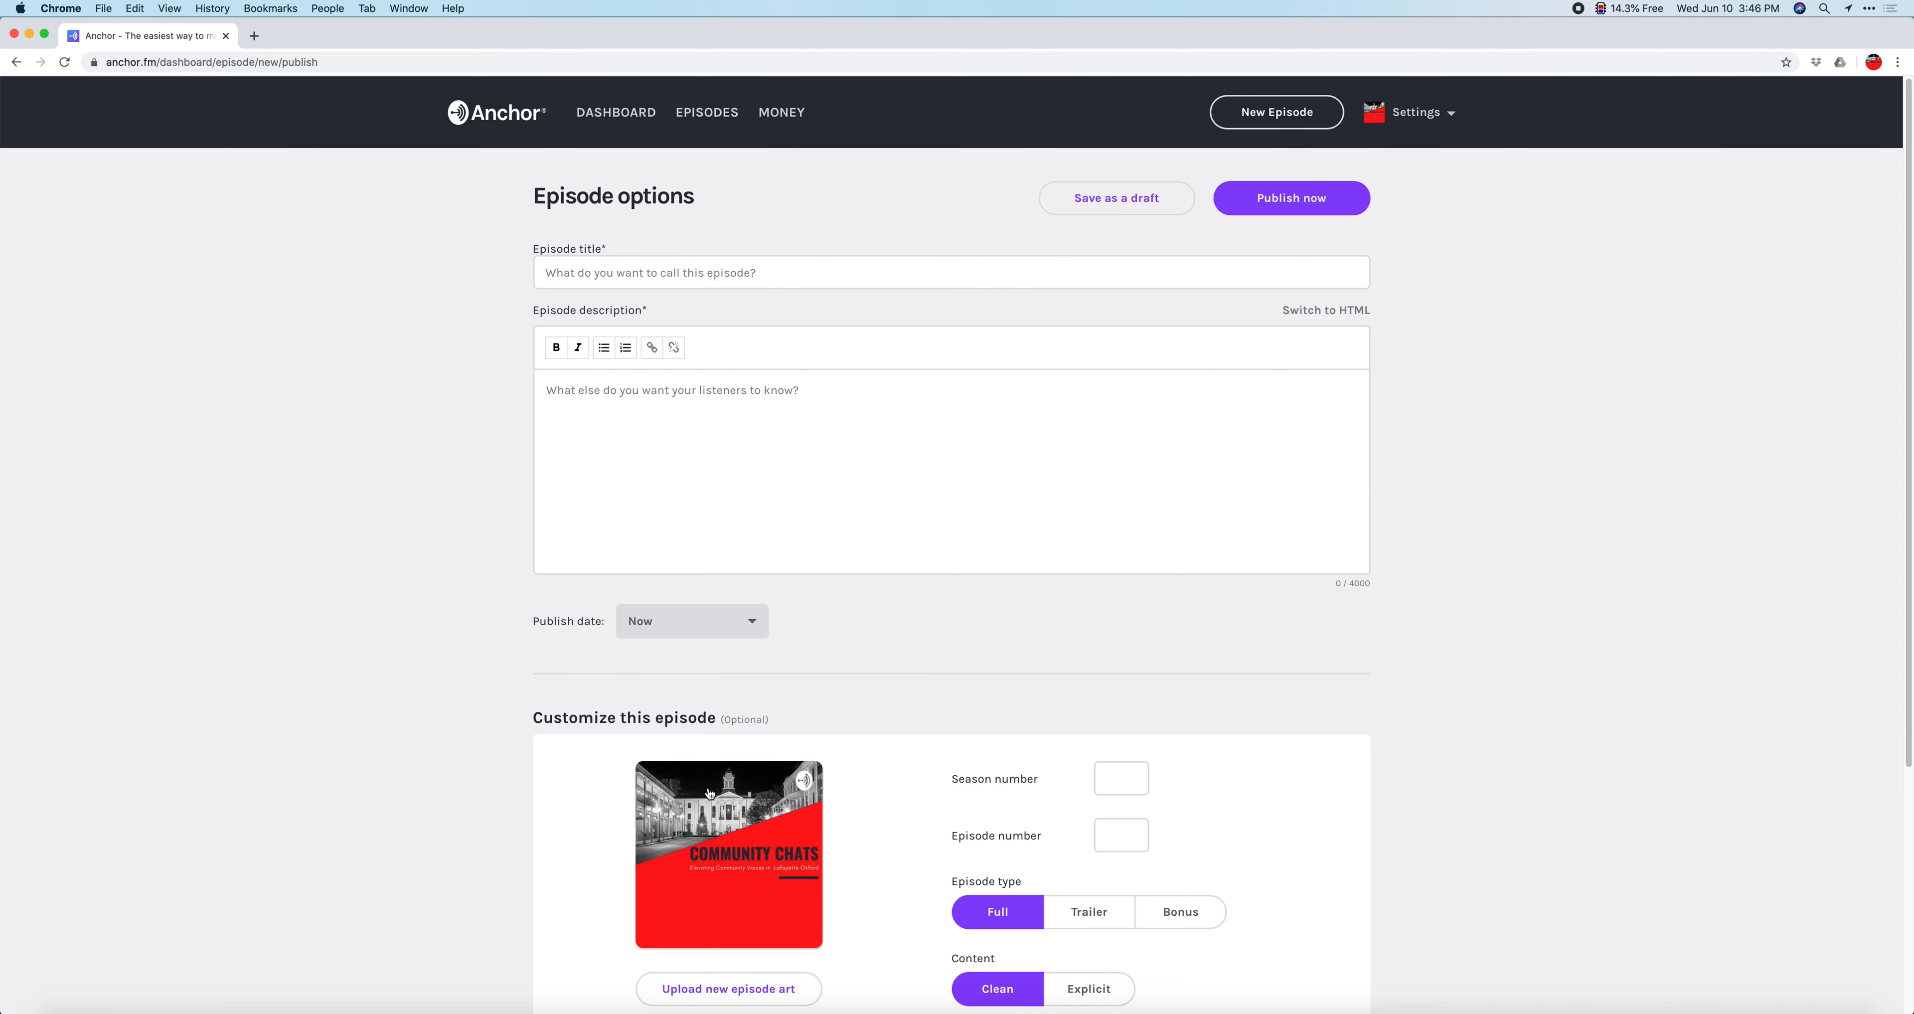
{"action": "left_click", "coordinate": [672, 272]}
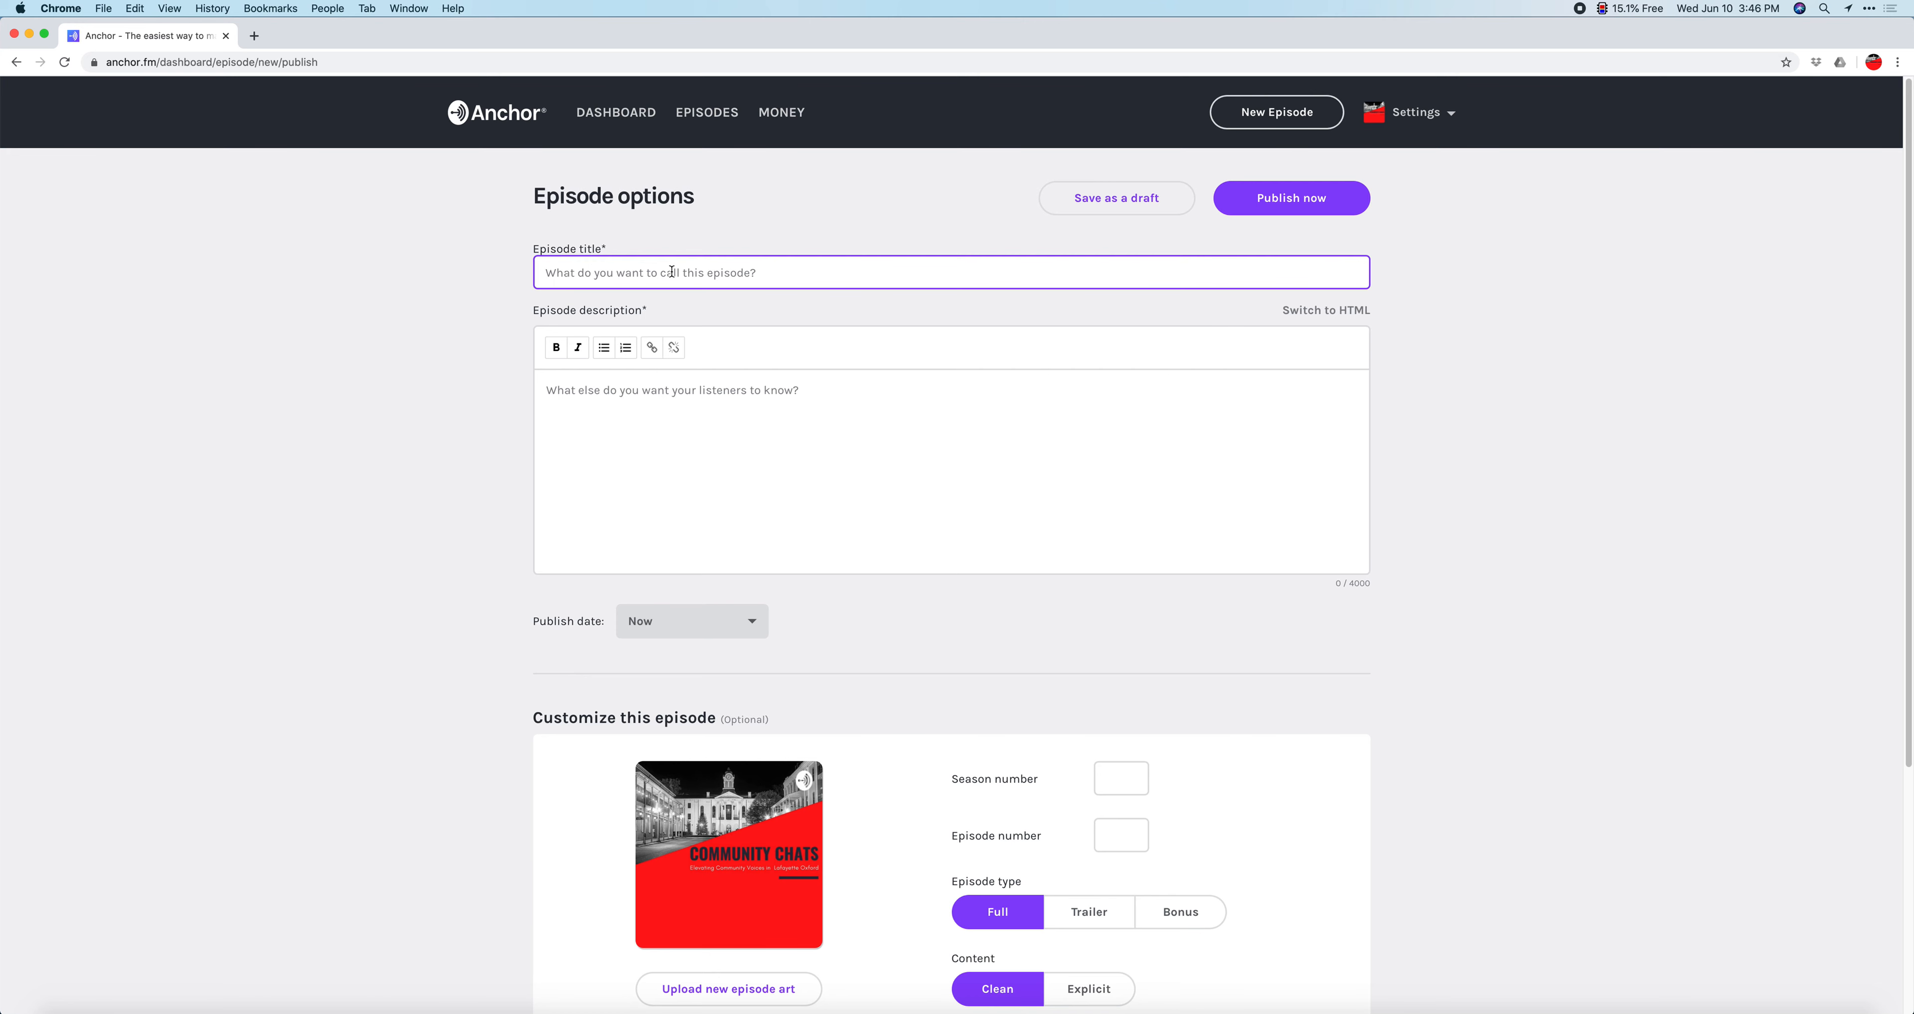
{"action": "type", "text": "Introdu"}
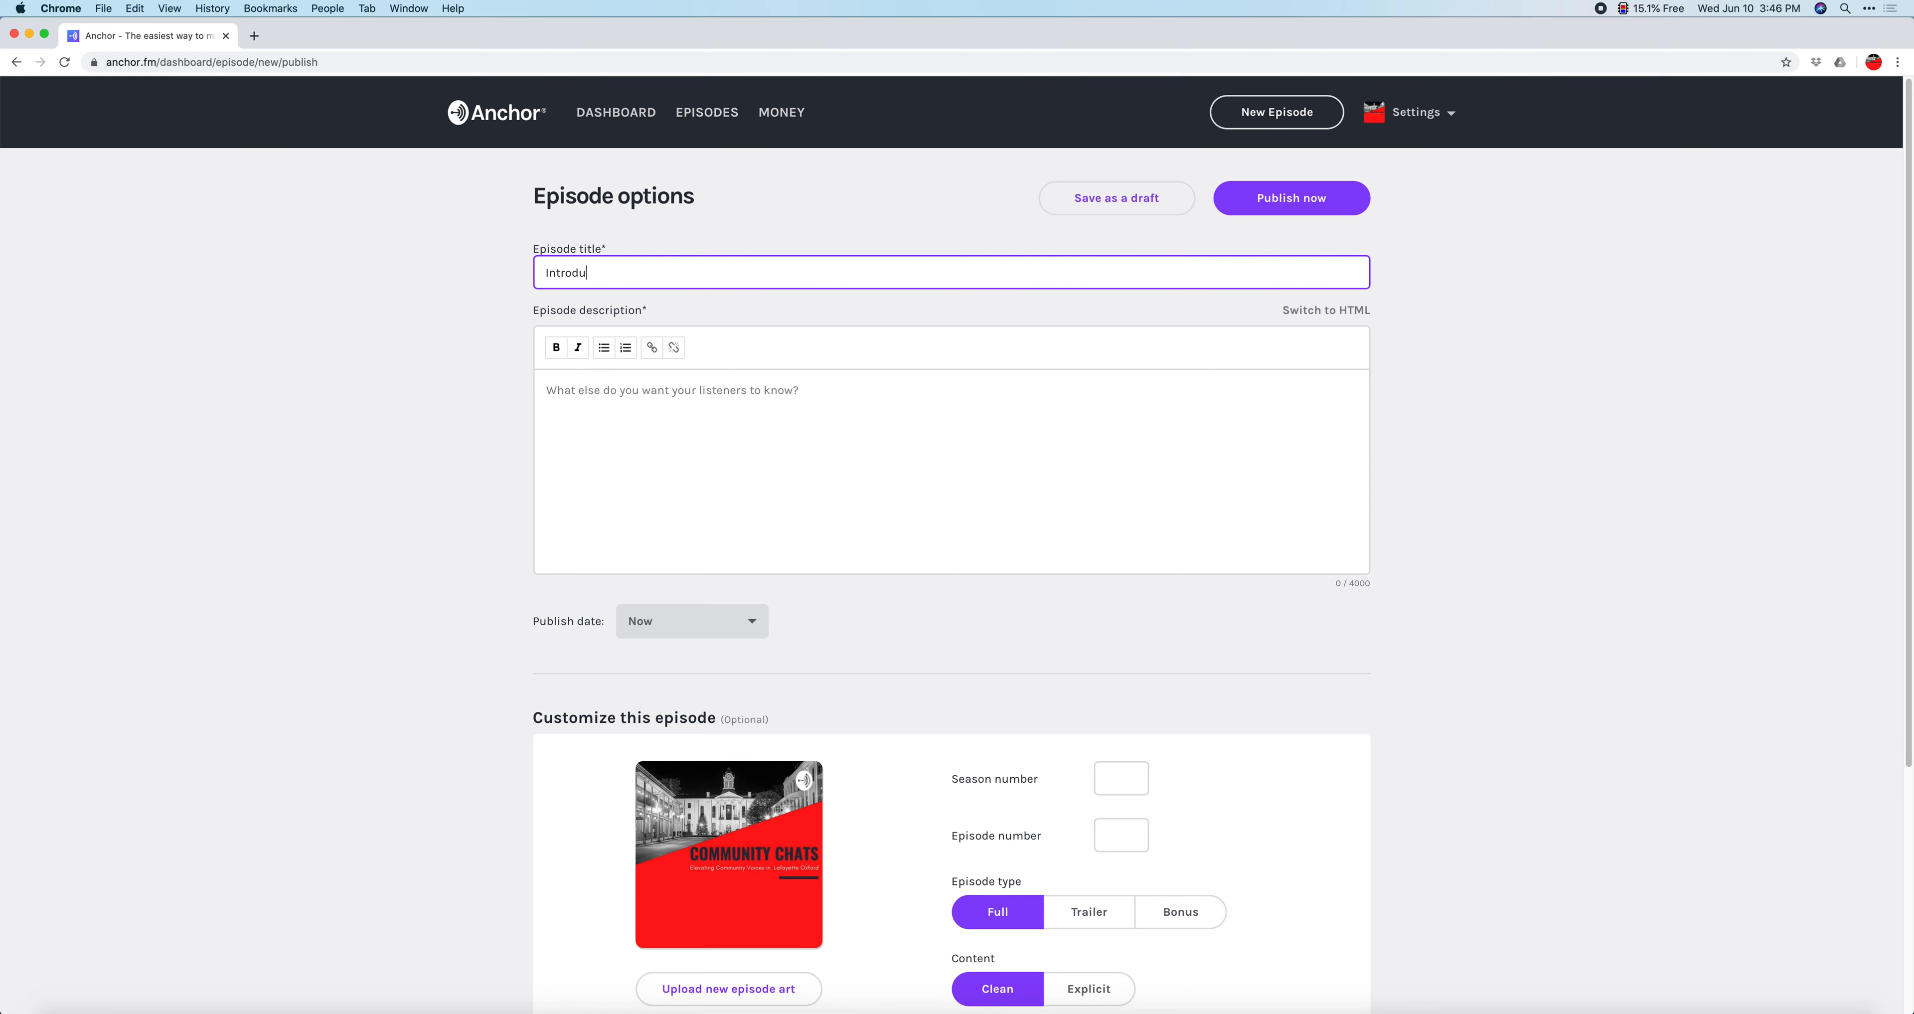
{"action": "type", "text": "cing Community Chars"}
{"action": "key", "text": "BackSpace"}
{"action": "type", "text": "ts"}
{"action": "type", "text": " (4/20"}
{"action": "type", "text": "-20"}
{"action": "key", "text": "BackSpace"}
{"action": "key", "text": "BackSpace"}
{"action": "type", "text": "/20)"}
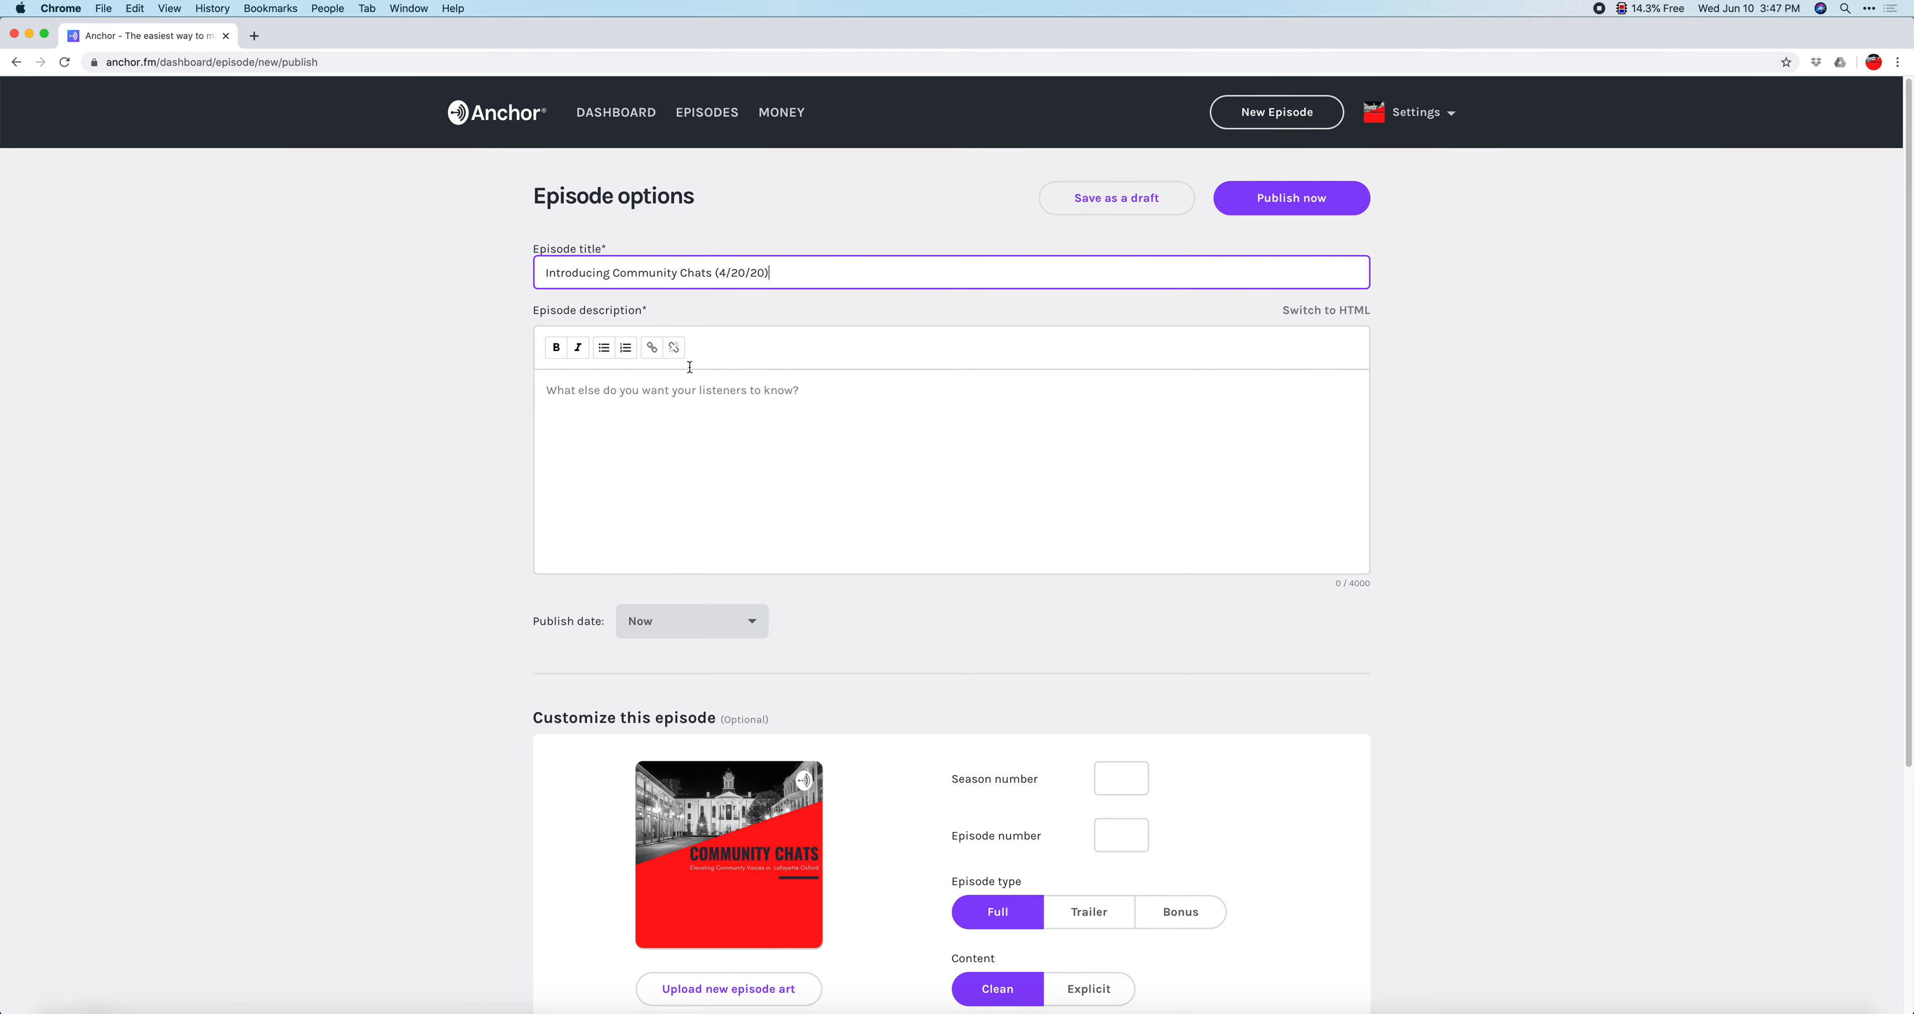
Enter the episode description "Our first episode! Introducing "Community Chats", a interview series elevating the voices of community leaders in the Lafayette Oxford University Community."
{"action": "left_click", "coordinate": [666, 389]}
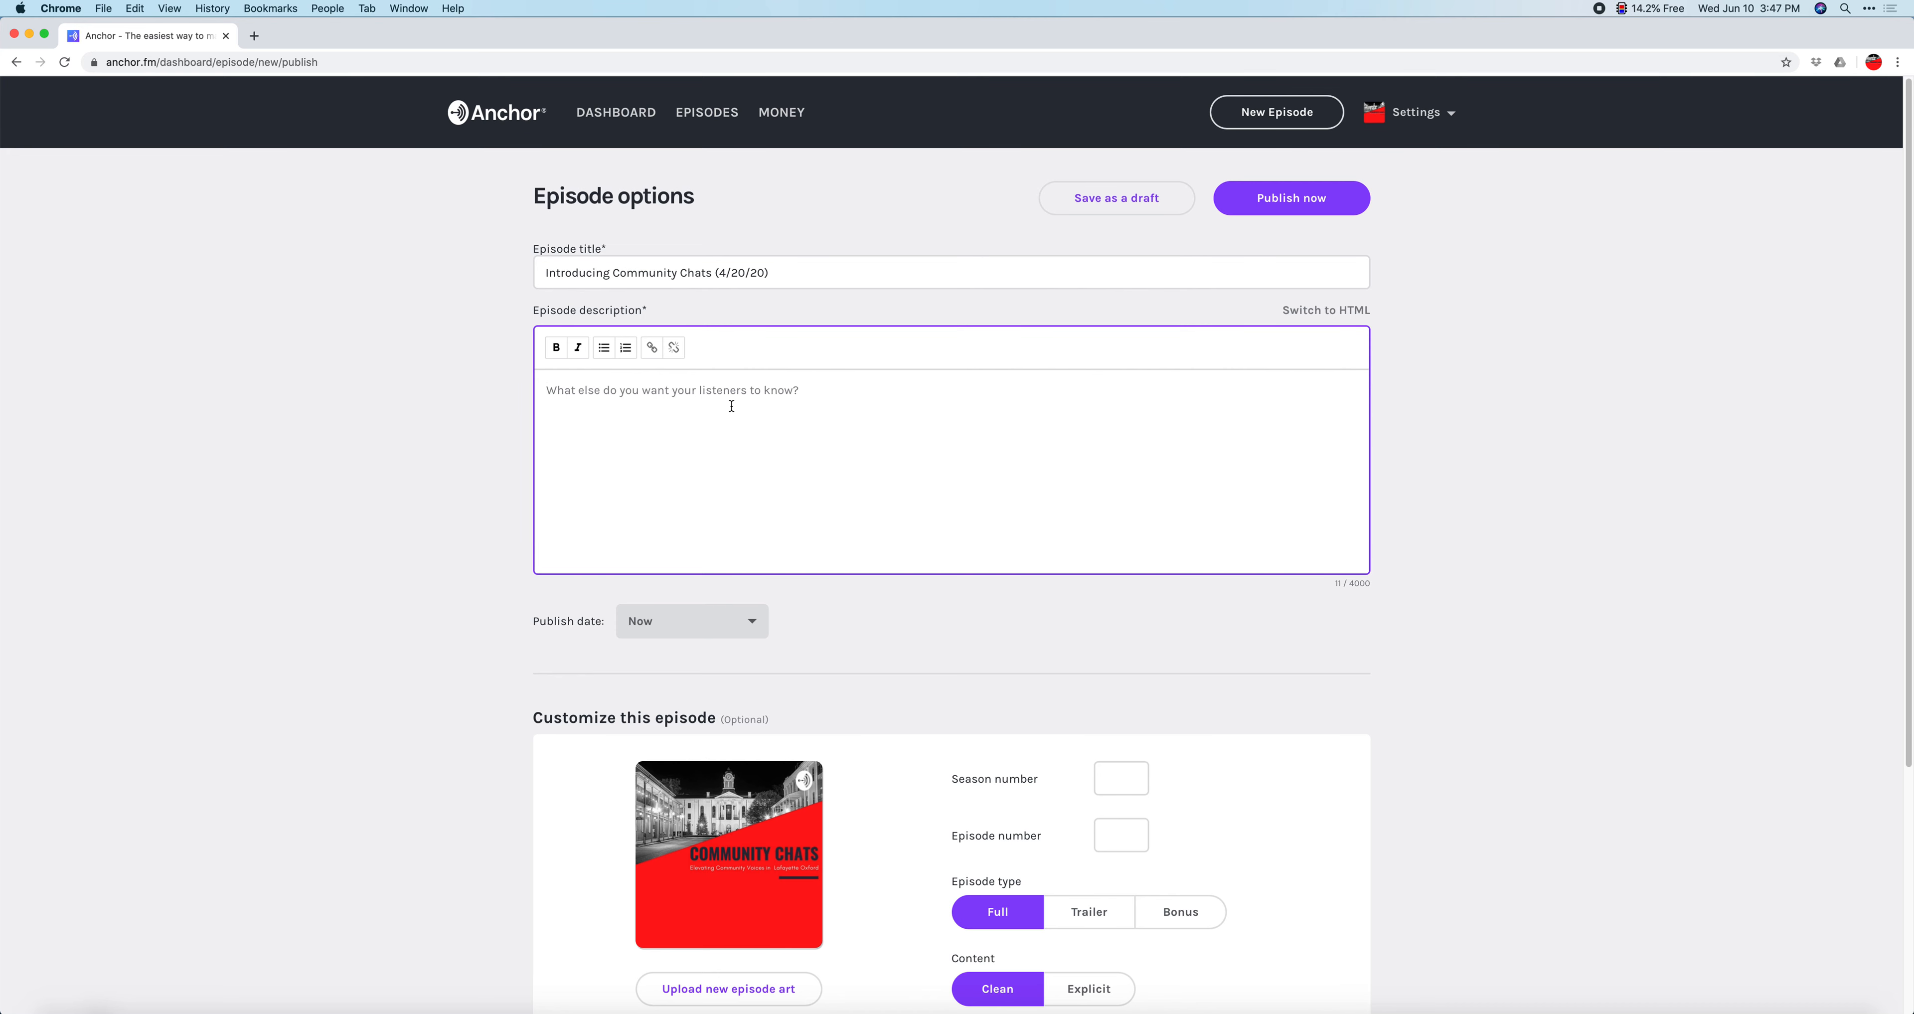
{"action": "type", "text": "O"}
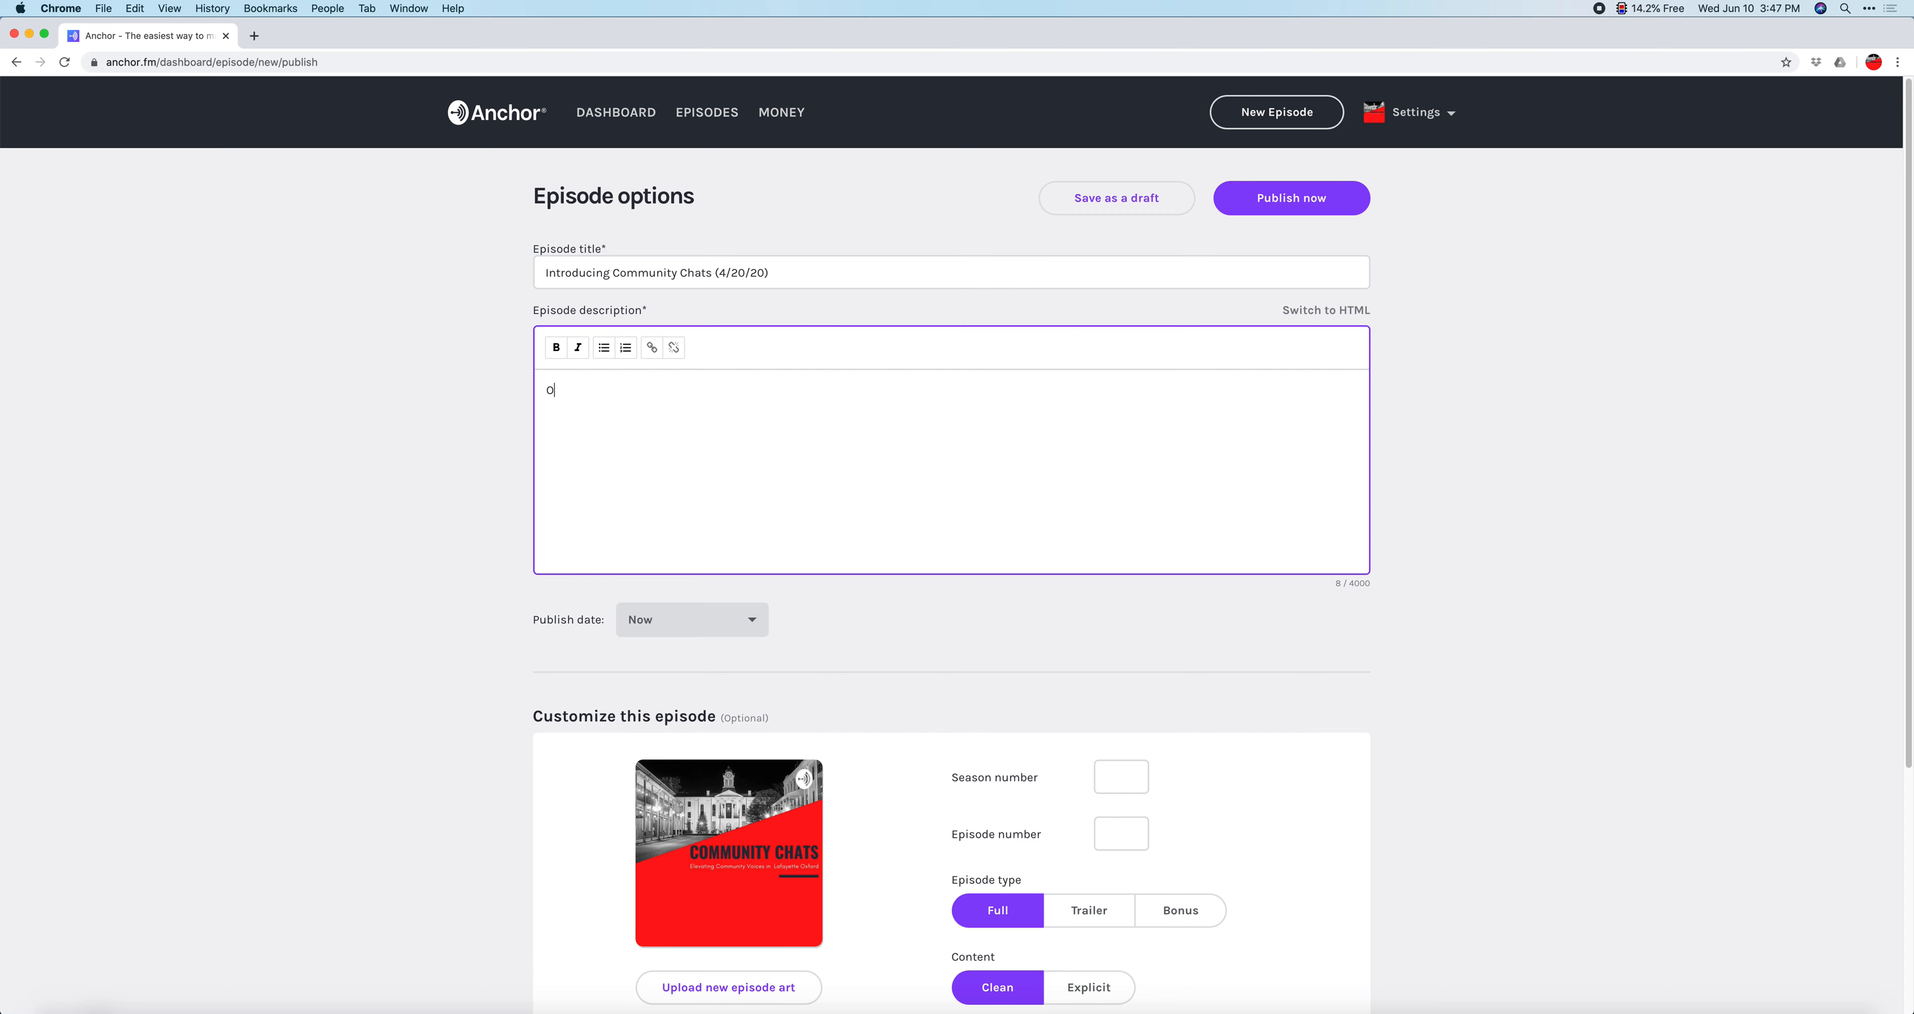
{"action": "type", "text": "ur first episode! Introducing \"Commun"}
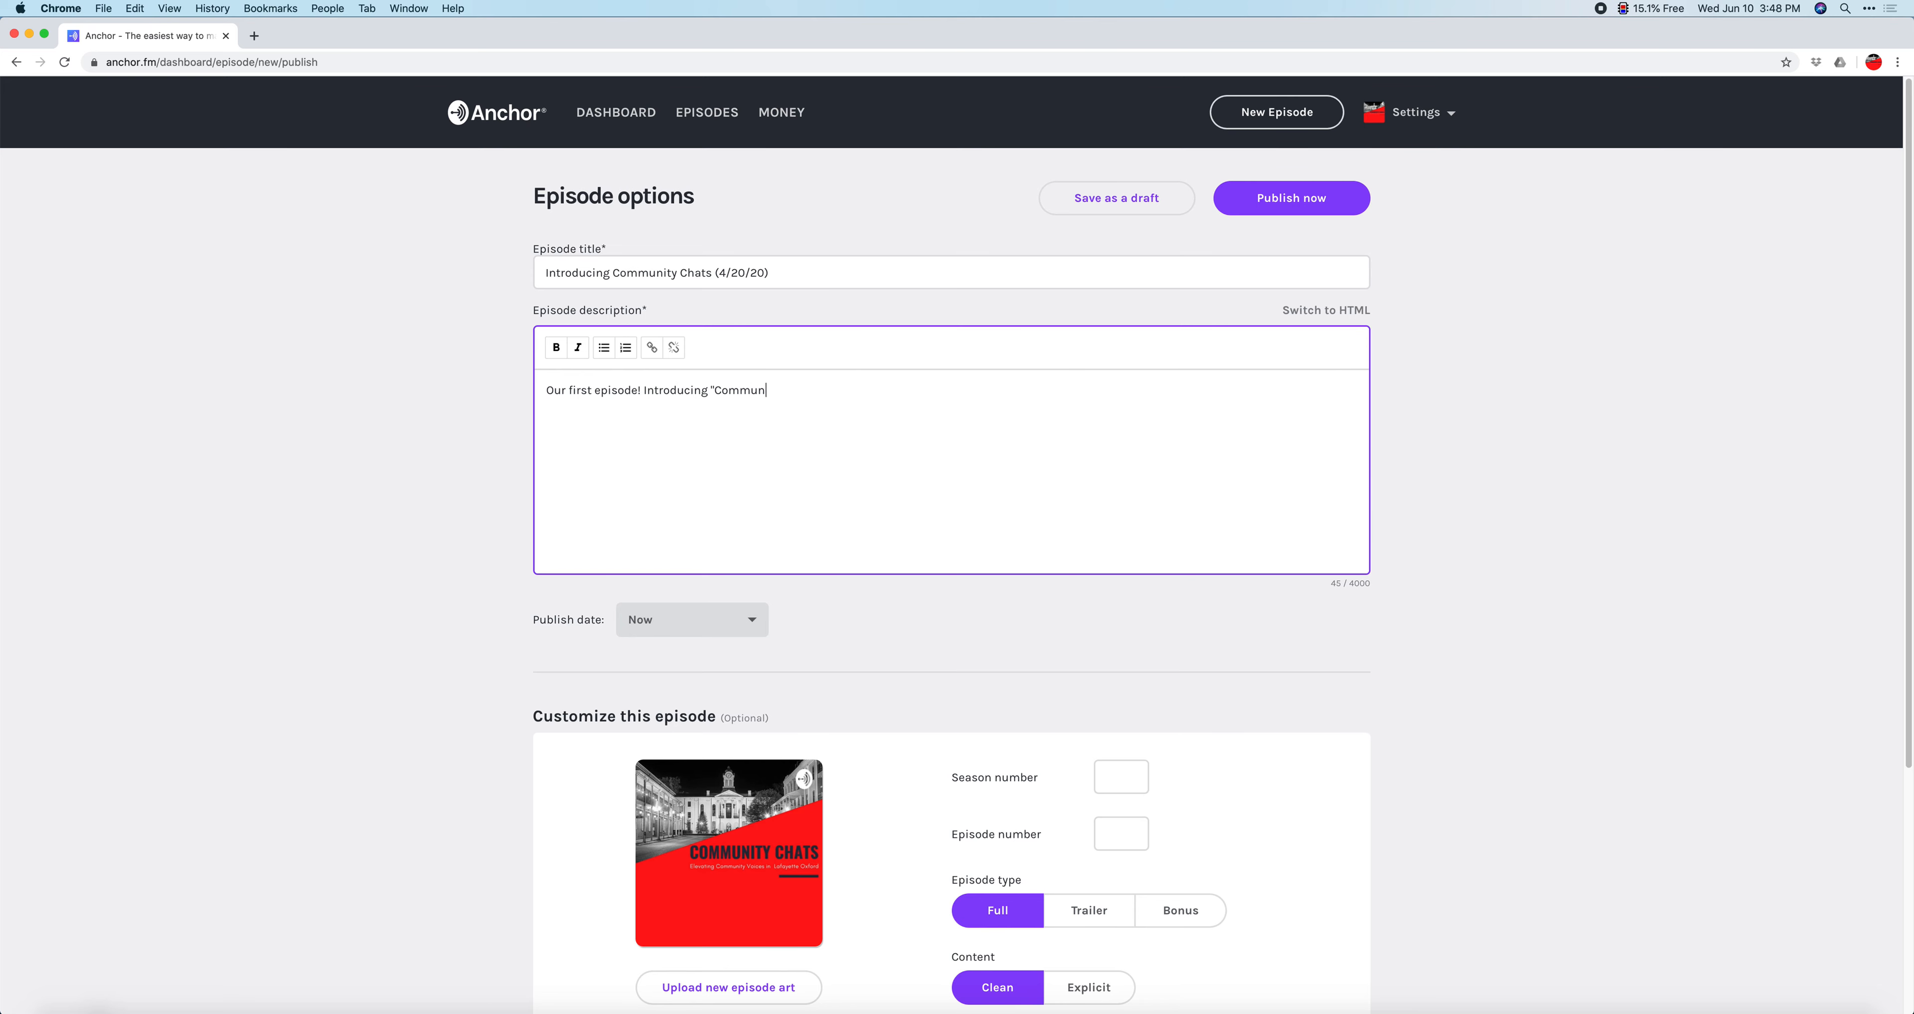
{"action": "type", "text": "ity Chats\", a series"}
{"action": "key", "text": "BackSpace"}
{"action": "key", "text": "BackSpace"}
{"action": "key", "text": "BackSpace"}
{"action": "key", "text": "BackSpace"}
{"action": "key", "text": "BackSpace"}
{"action": "type", "text": "interview series elevating the voices "}
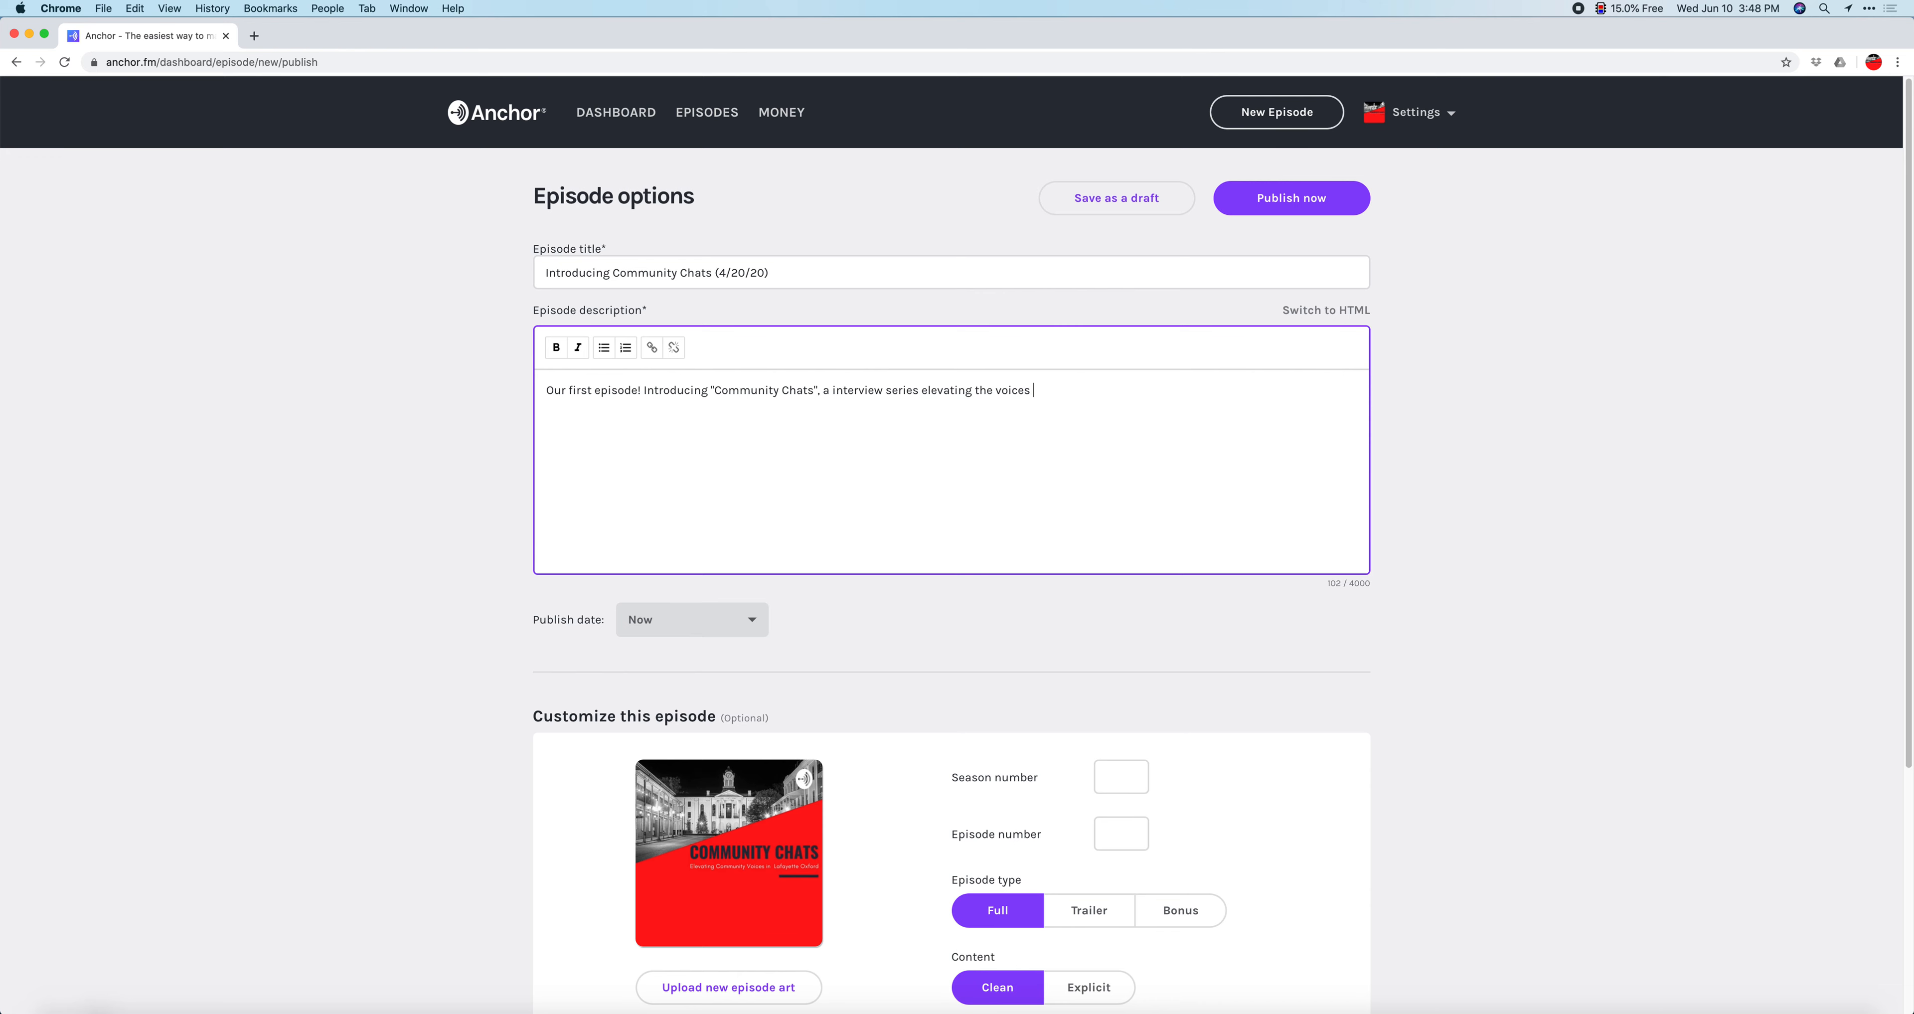
{"action": "type", "text": "of community leaders in the Lafayette O"}
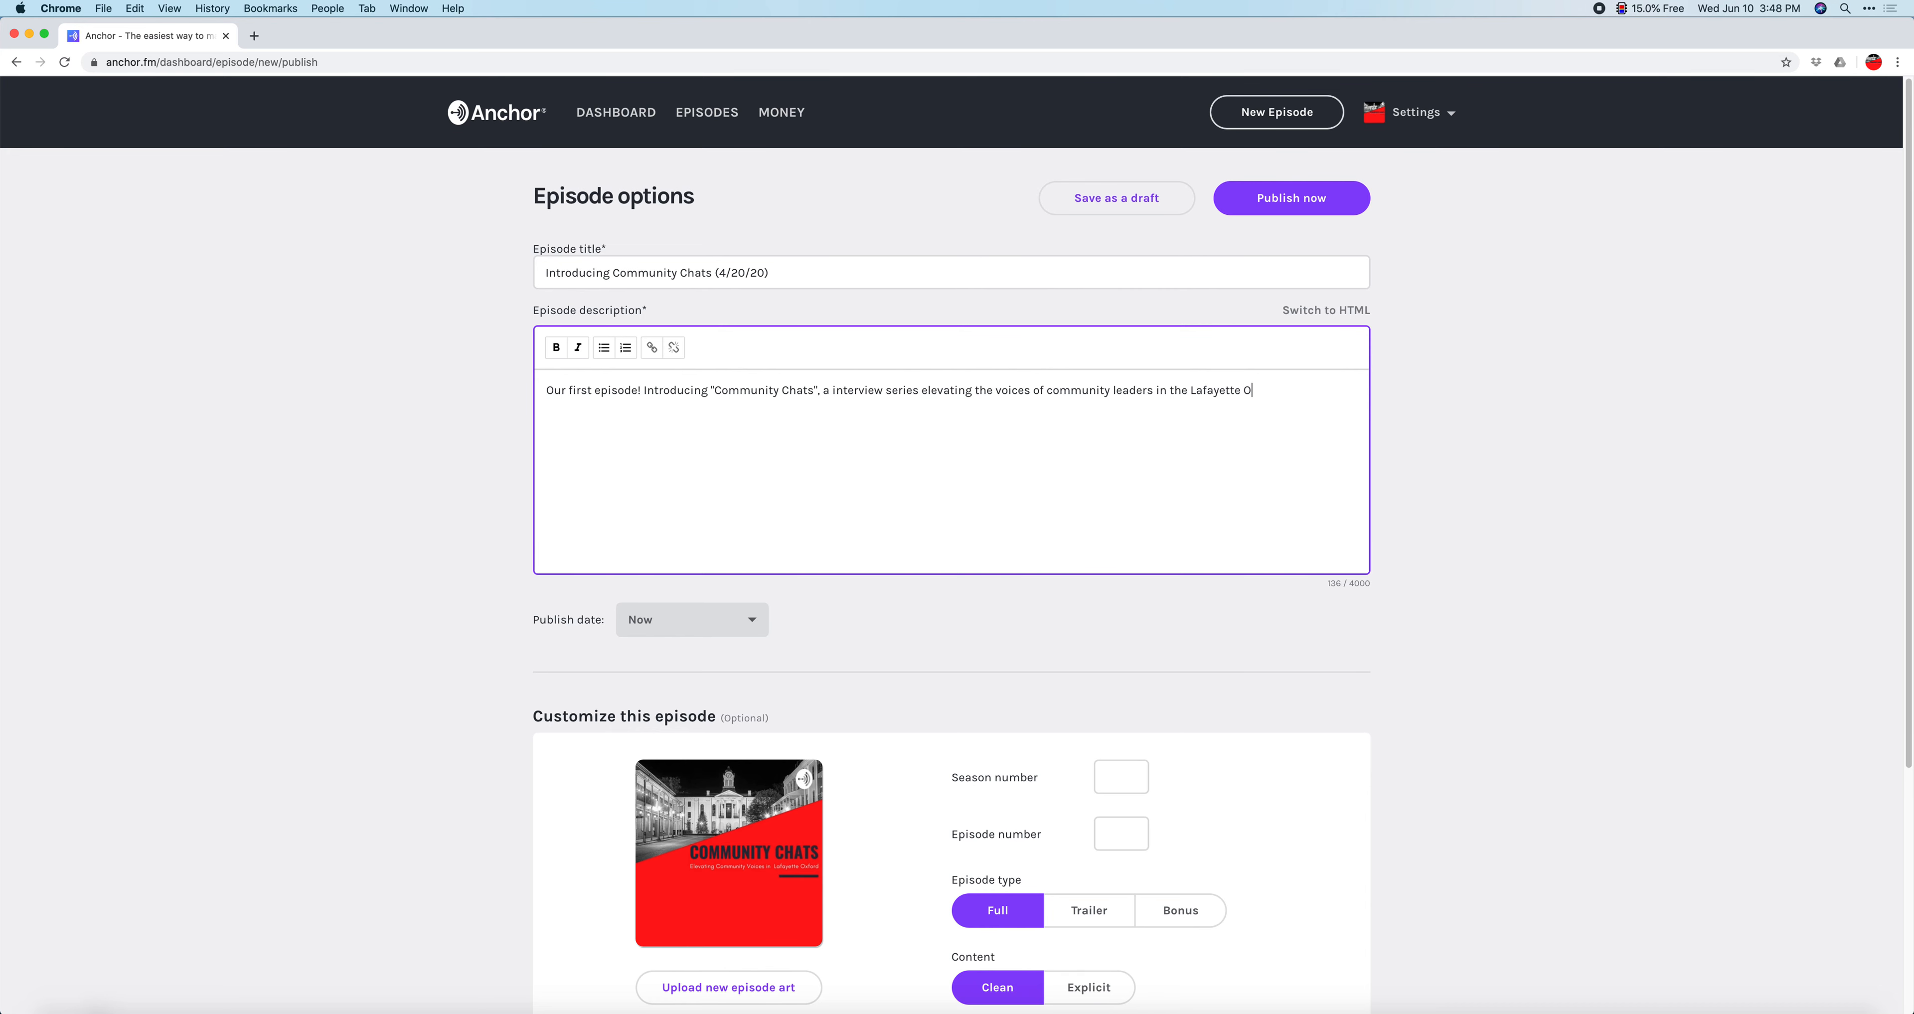
{"action": "type", "text": "xford University Community."}
Set the episode's publish date to April 20, 2020 in the scheduling calendar
{"action": "scroll", "coordinate": [691, 443], "scroll_direction": "down", "scroll_amount": 1}
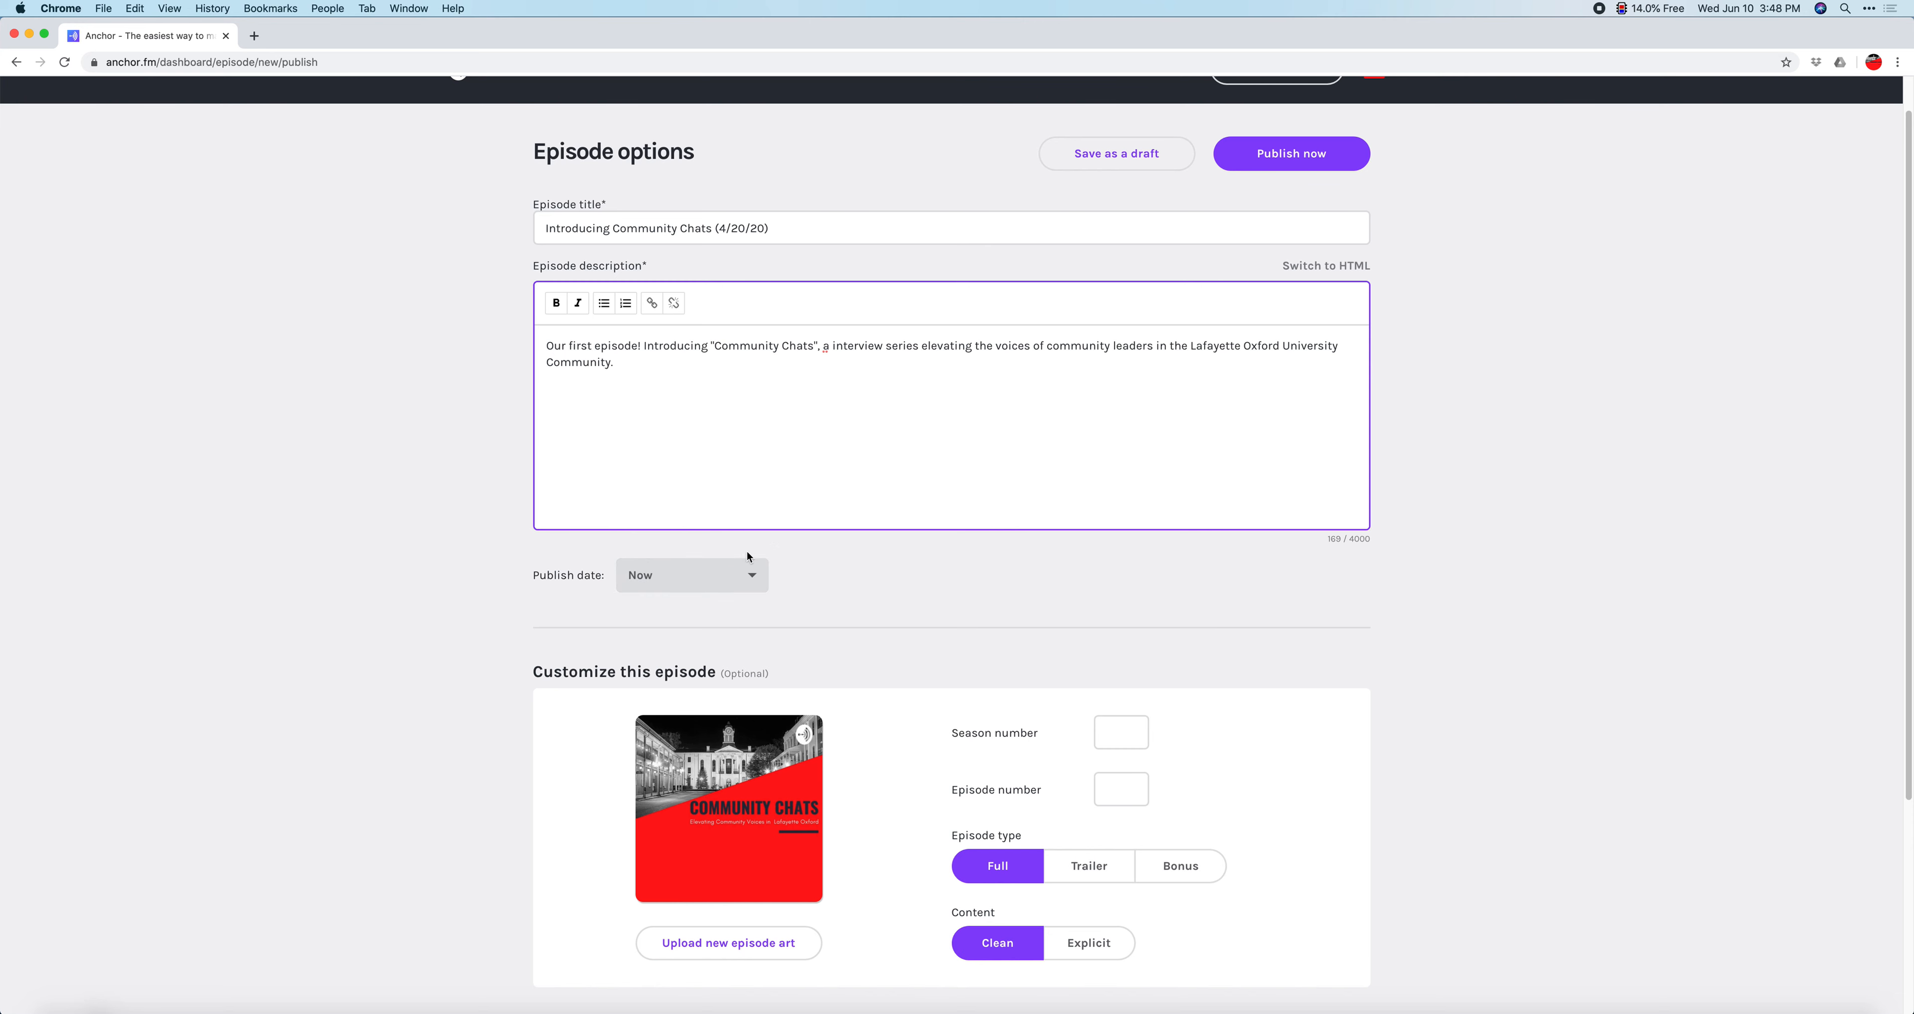
{"action": "left_click", "coordinate": [737, 578]}
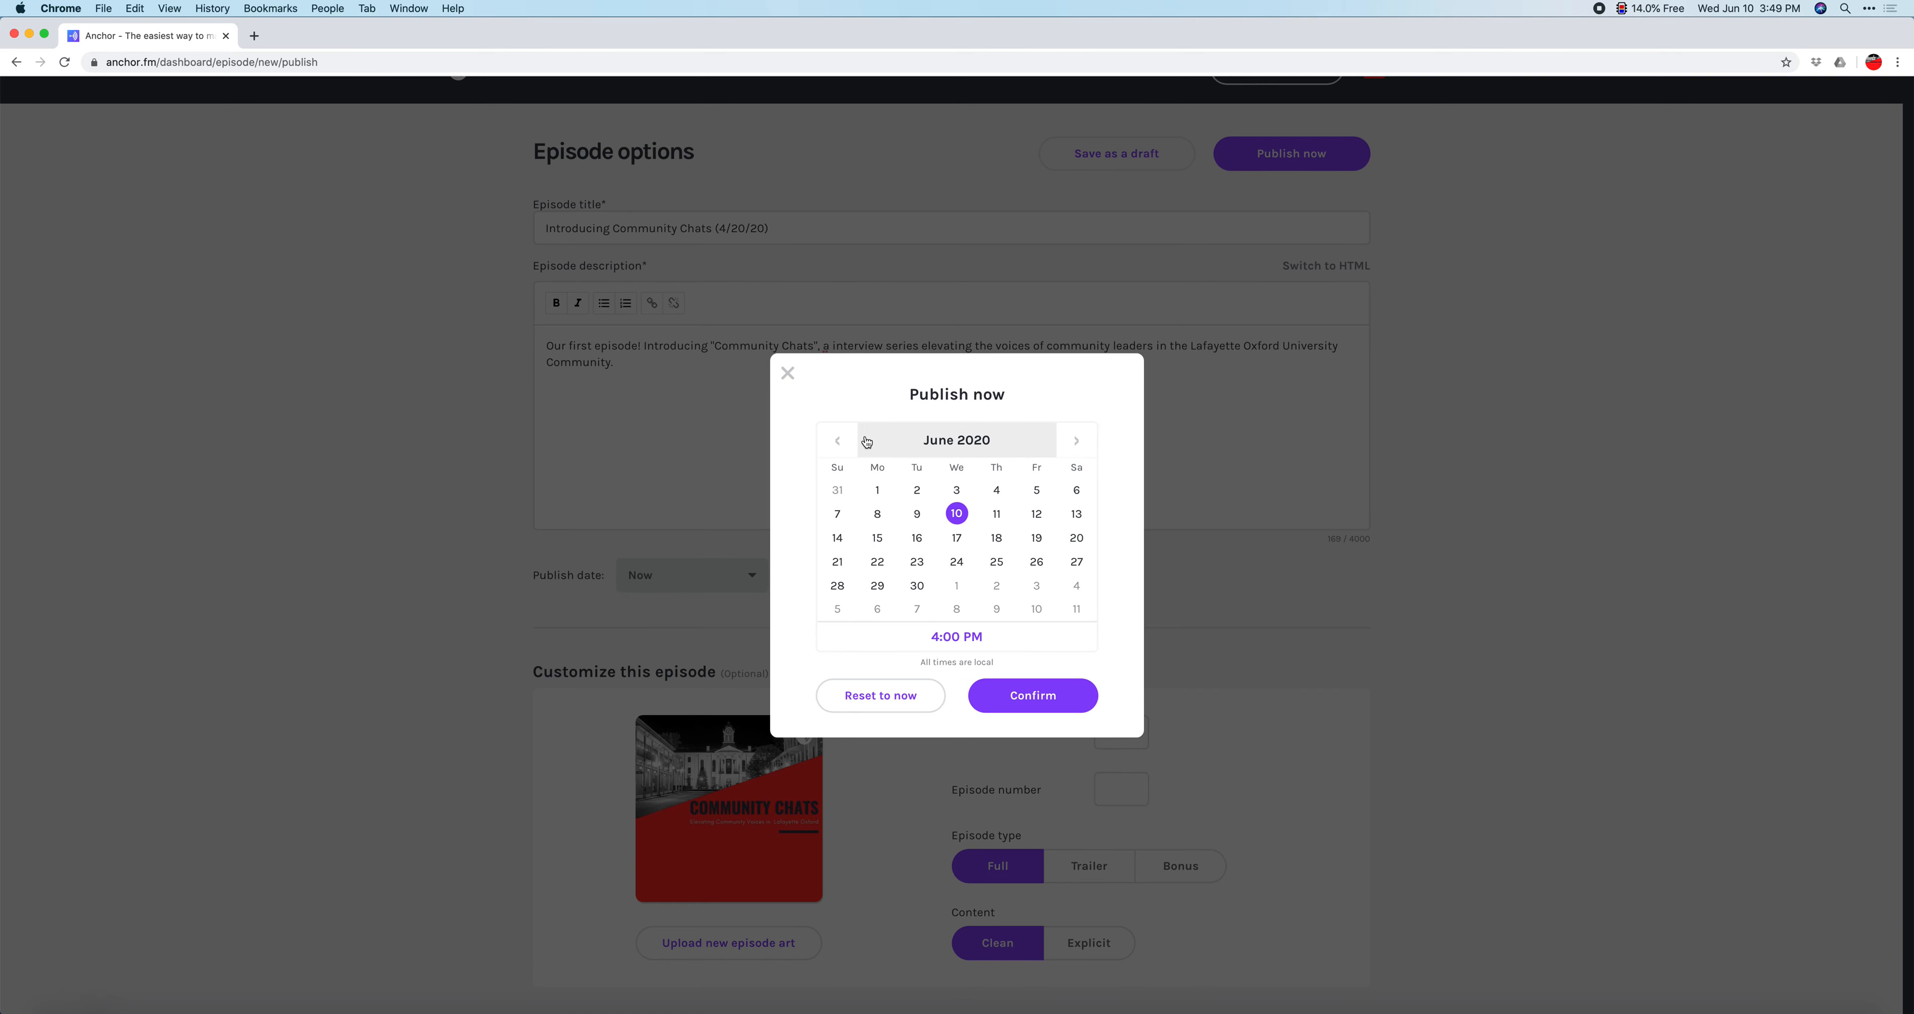
{"action": "left_click", "coordinate": [839, 445]}
{"action": "left_click", "coordinate": [840, 446]}
{"action": "left_click", "coordinate": [841, 447]}
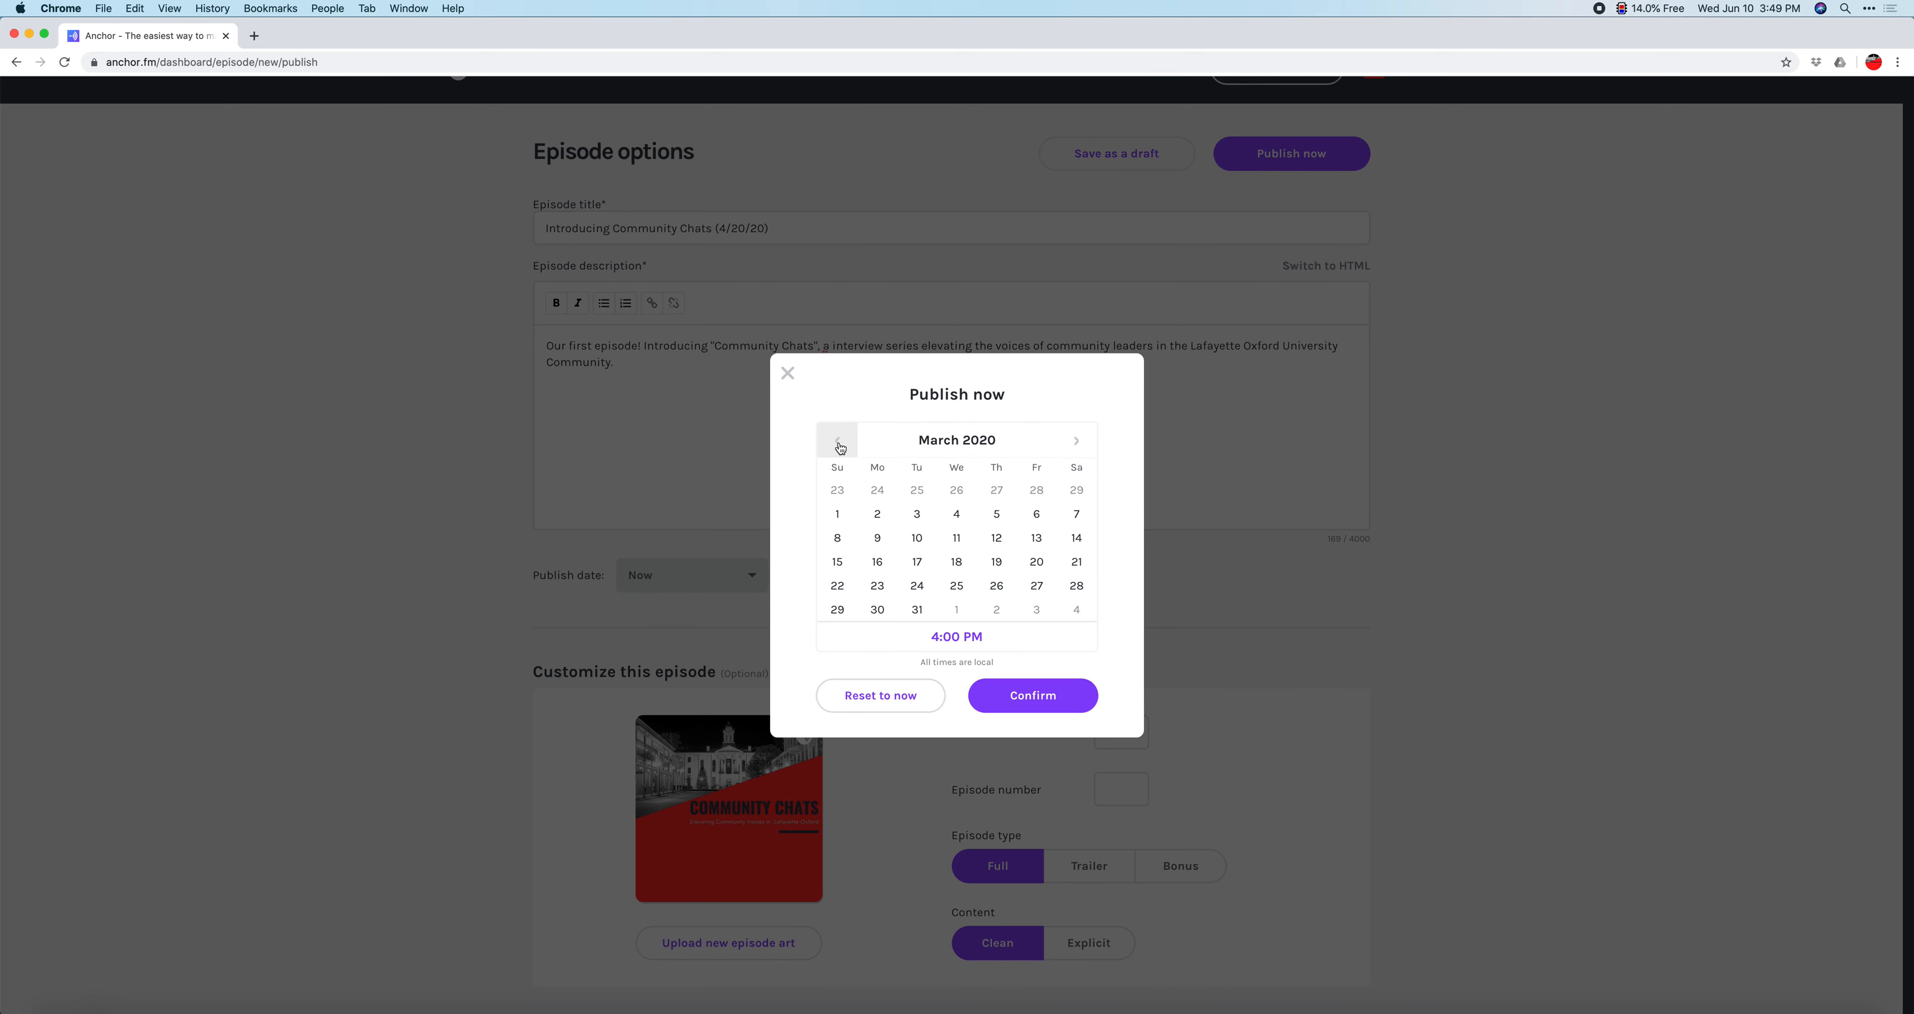
{"action": "left_click", "coordinate": [1076, 440]}
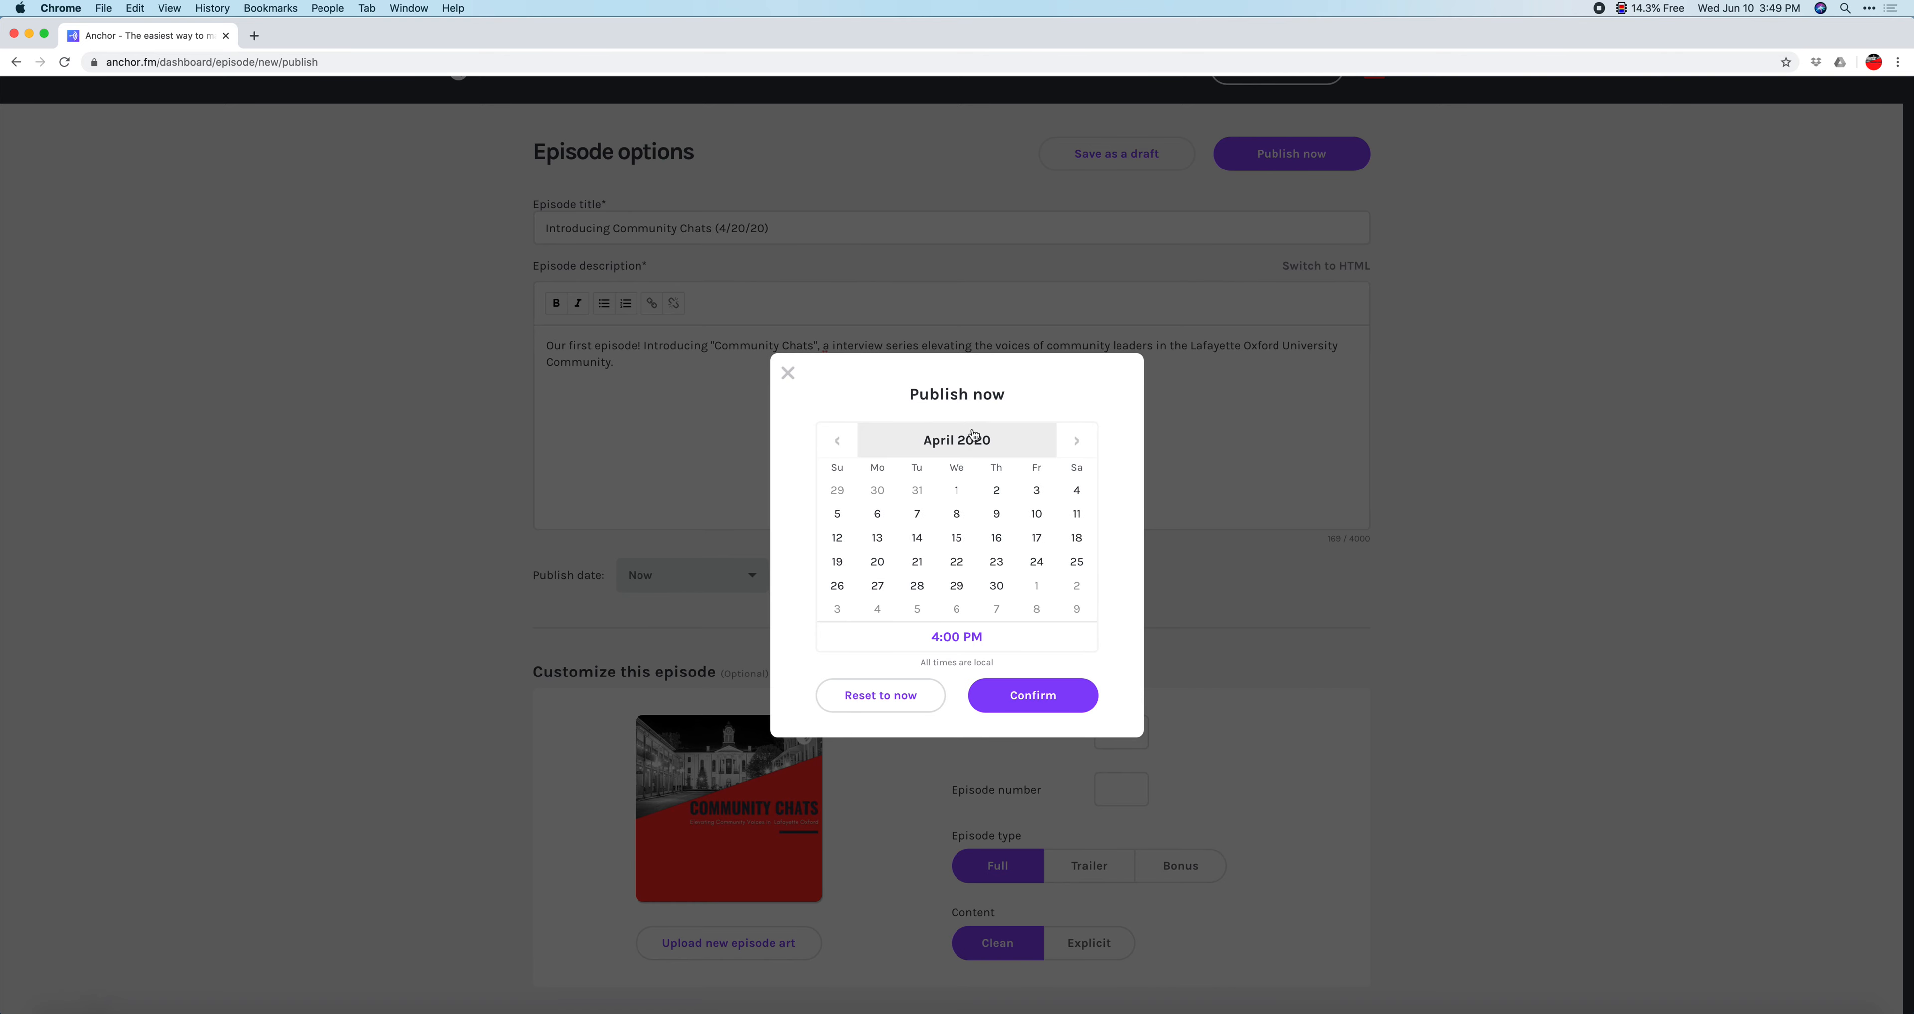
{"action": "left_click", "coordinate": [878, 563]}
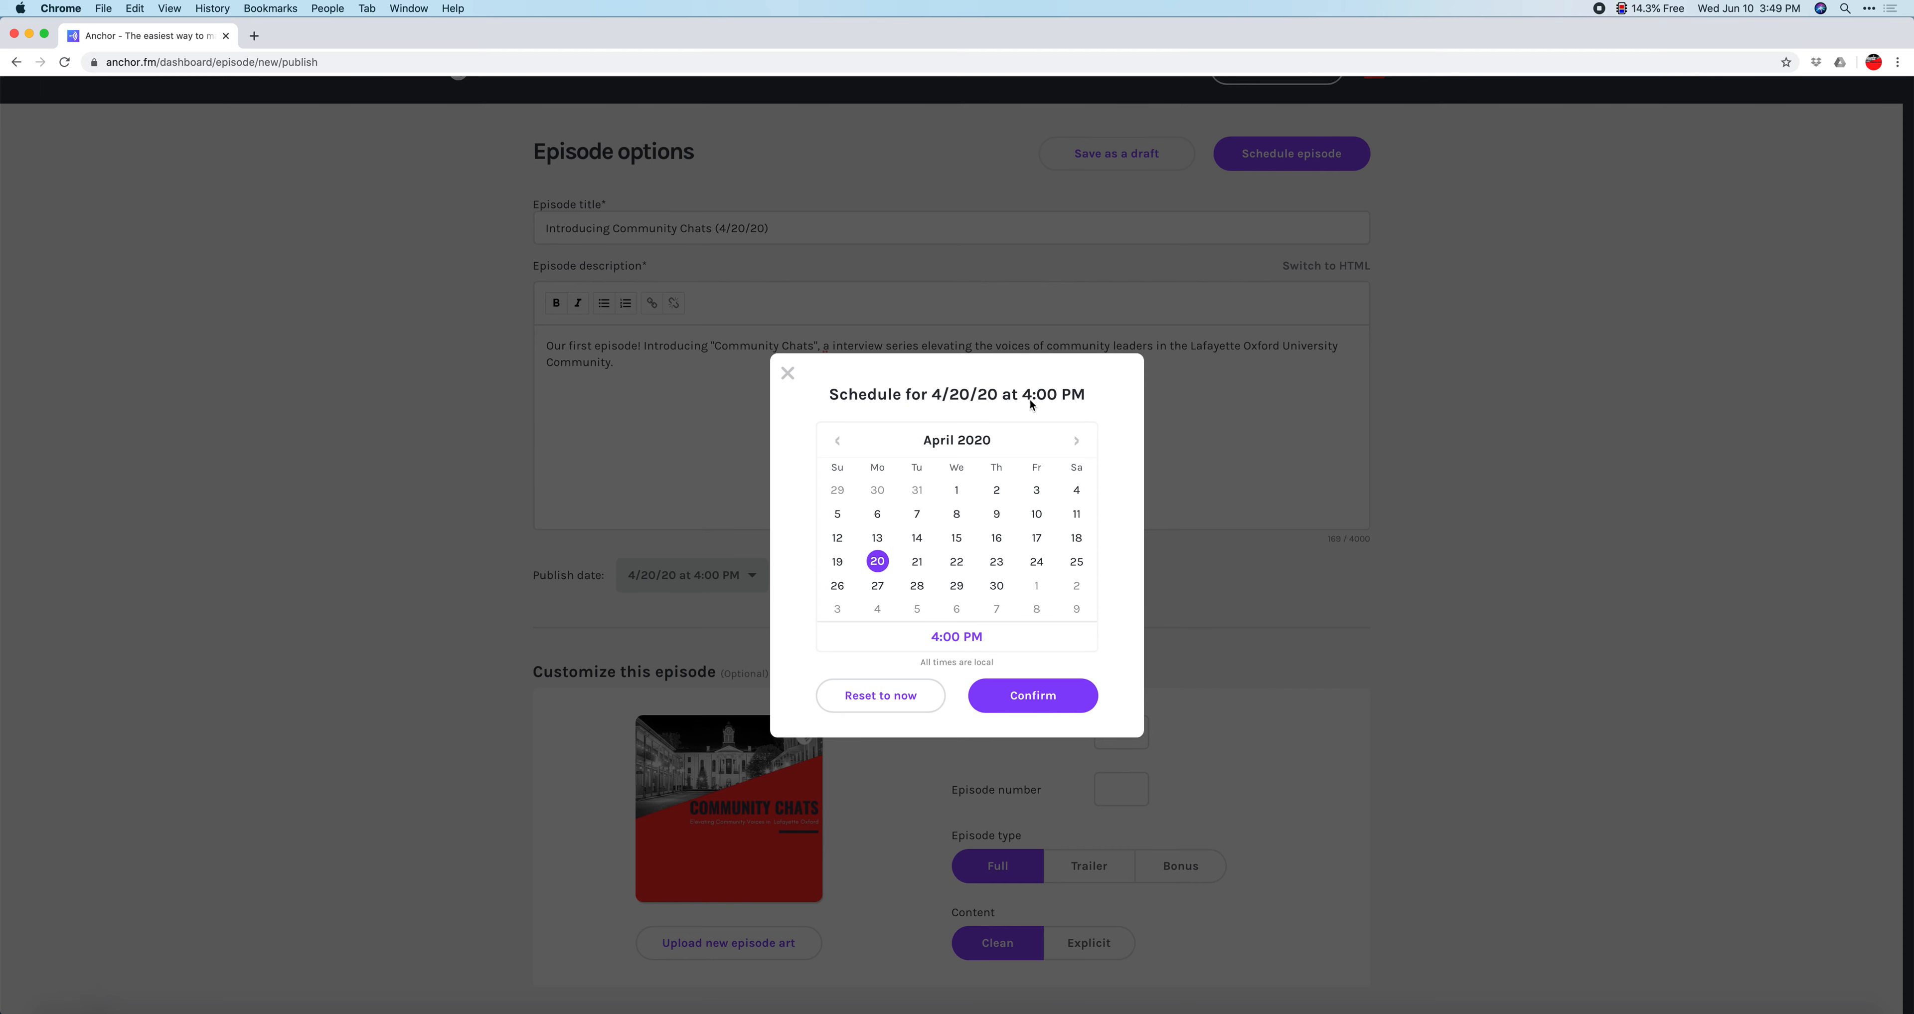
Set the episode's publish time to 12:00 PM and confirm the schedule
{"action": "left_click", "coordinate": [965, 644]}
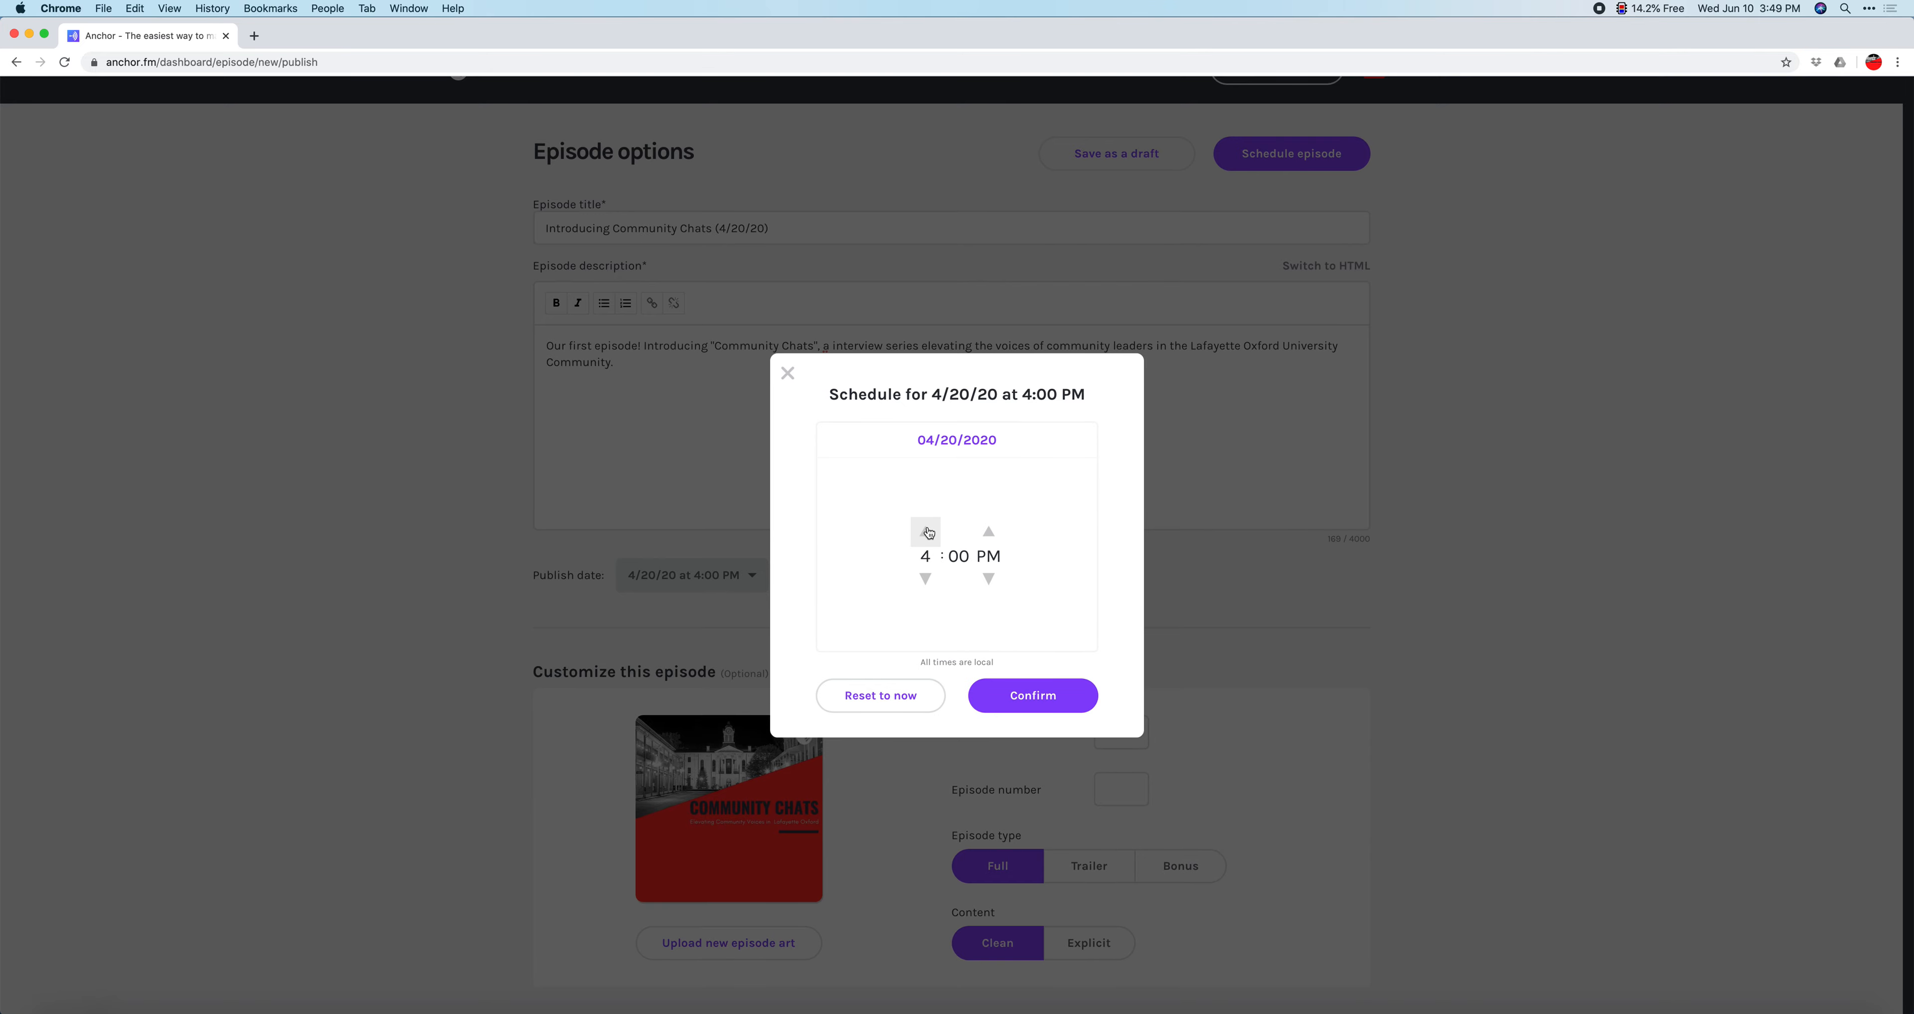
{"action": "left_click", "coordinate": [937, 591]}
{"action": "left_click", "coordinate": [938, 592]}
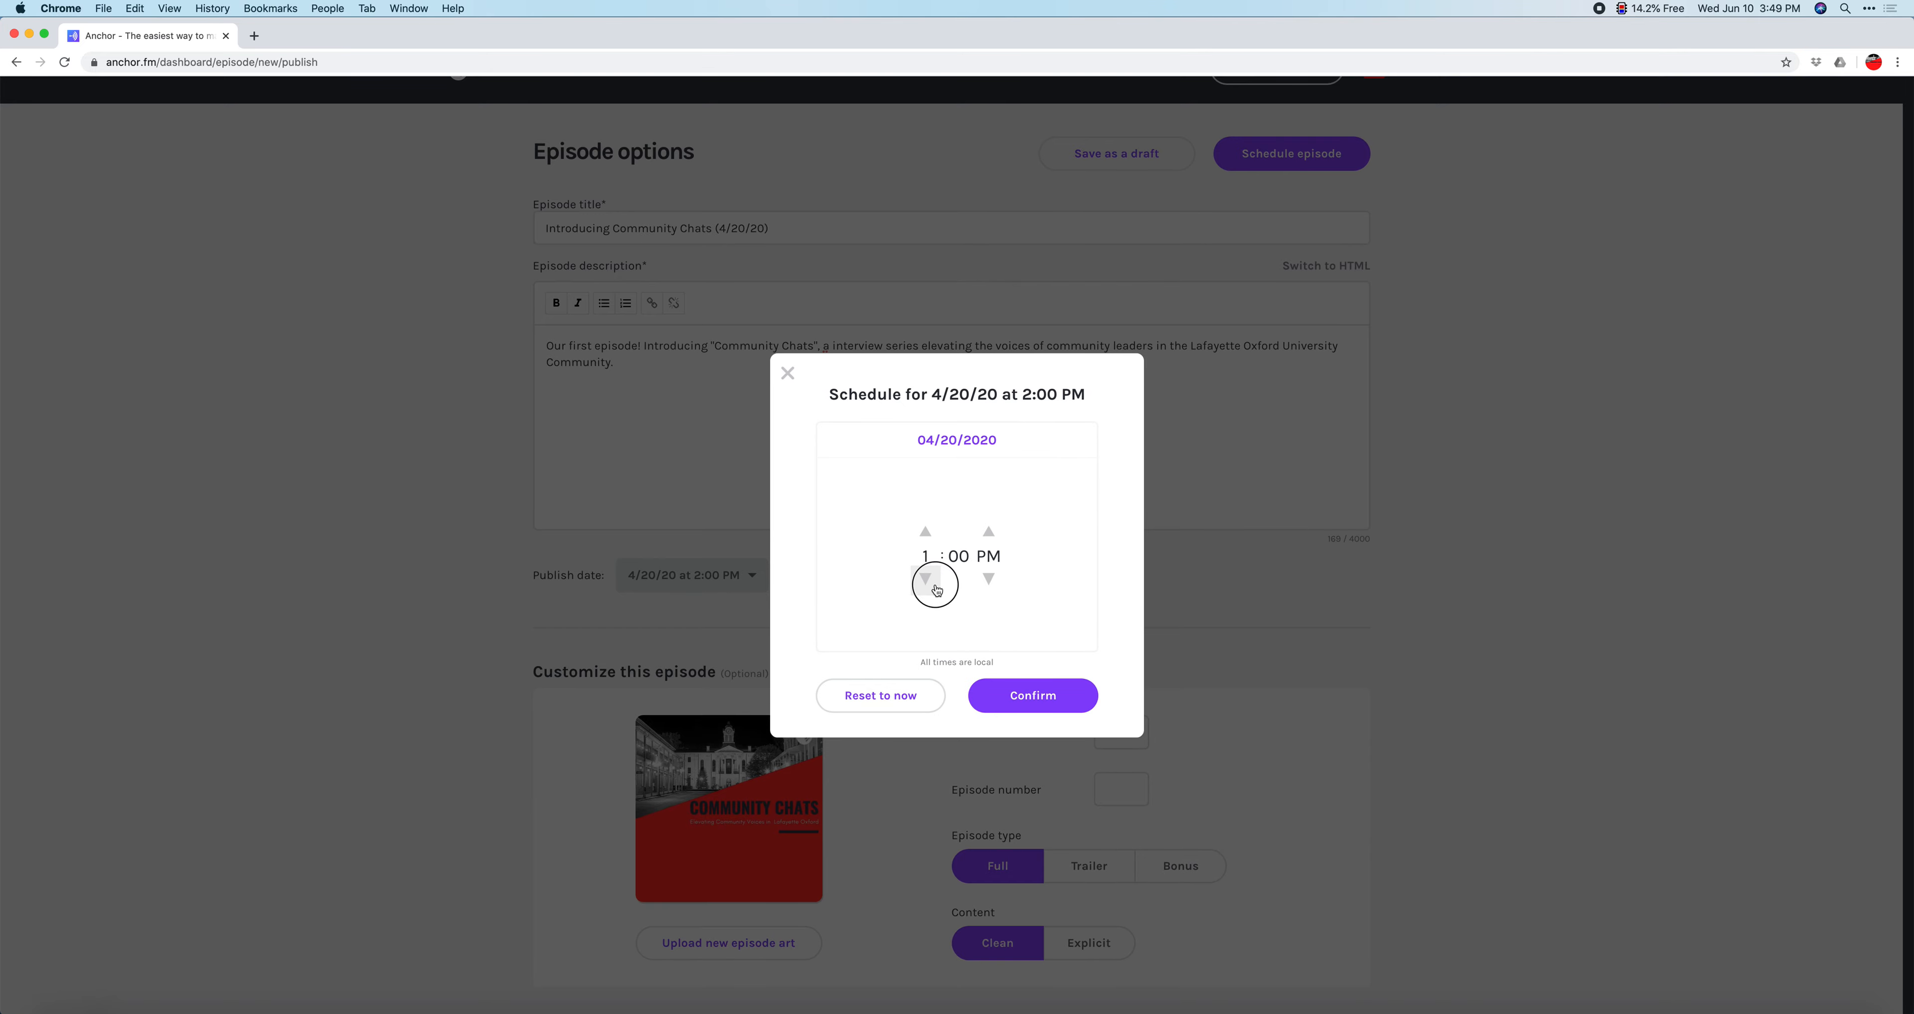
{"action": "left_click", "coordinate": [938, 591]}
{"action": "left_click", "coordinate": [937, 592]}
{"action": "left_click", "coordinate": [1028, 687]}
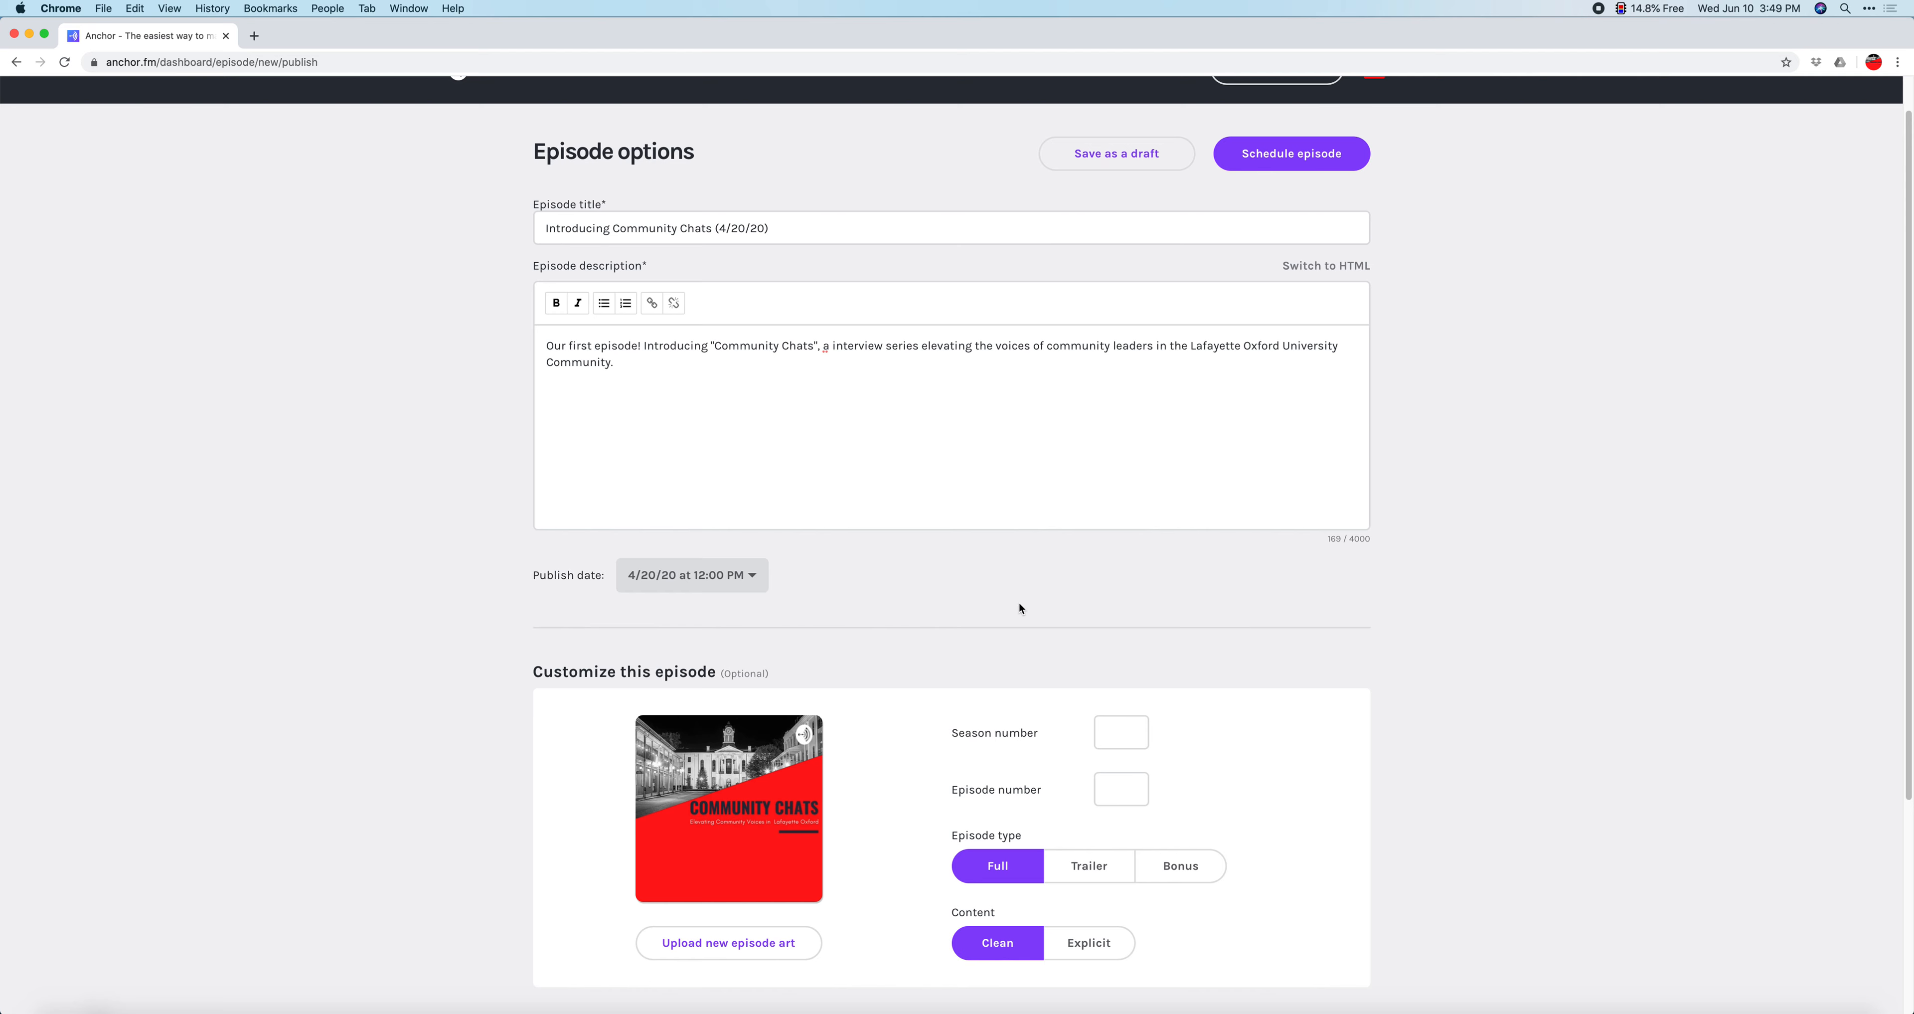
Set both the season number and the episode number to 1
{"action": "left_click", "coordinate": [1112, 729]}
{"action": "type", "text": "1"}
{"action": "left_click", "coordinate": [1116, 788]}
{"action": "type", "text": "1"}
{"action": "scroll", "coordinate": [968, 749], "scroll_direction": "down", "scroll_amount": 1}
{"action": "scroll", "coordinate": [968, 749], "scroll_direction": "down", "scroll_amount": 3}
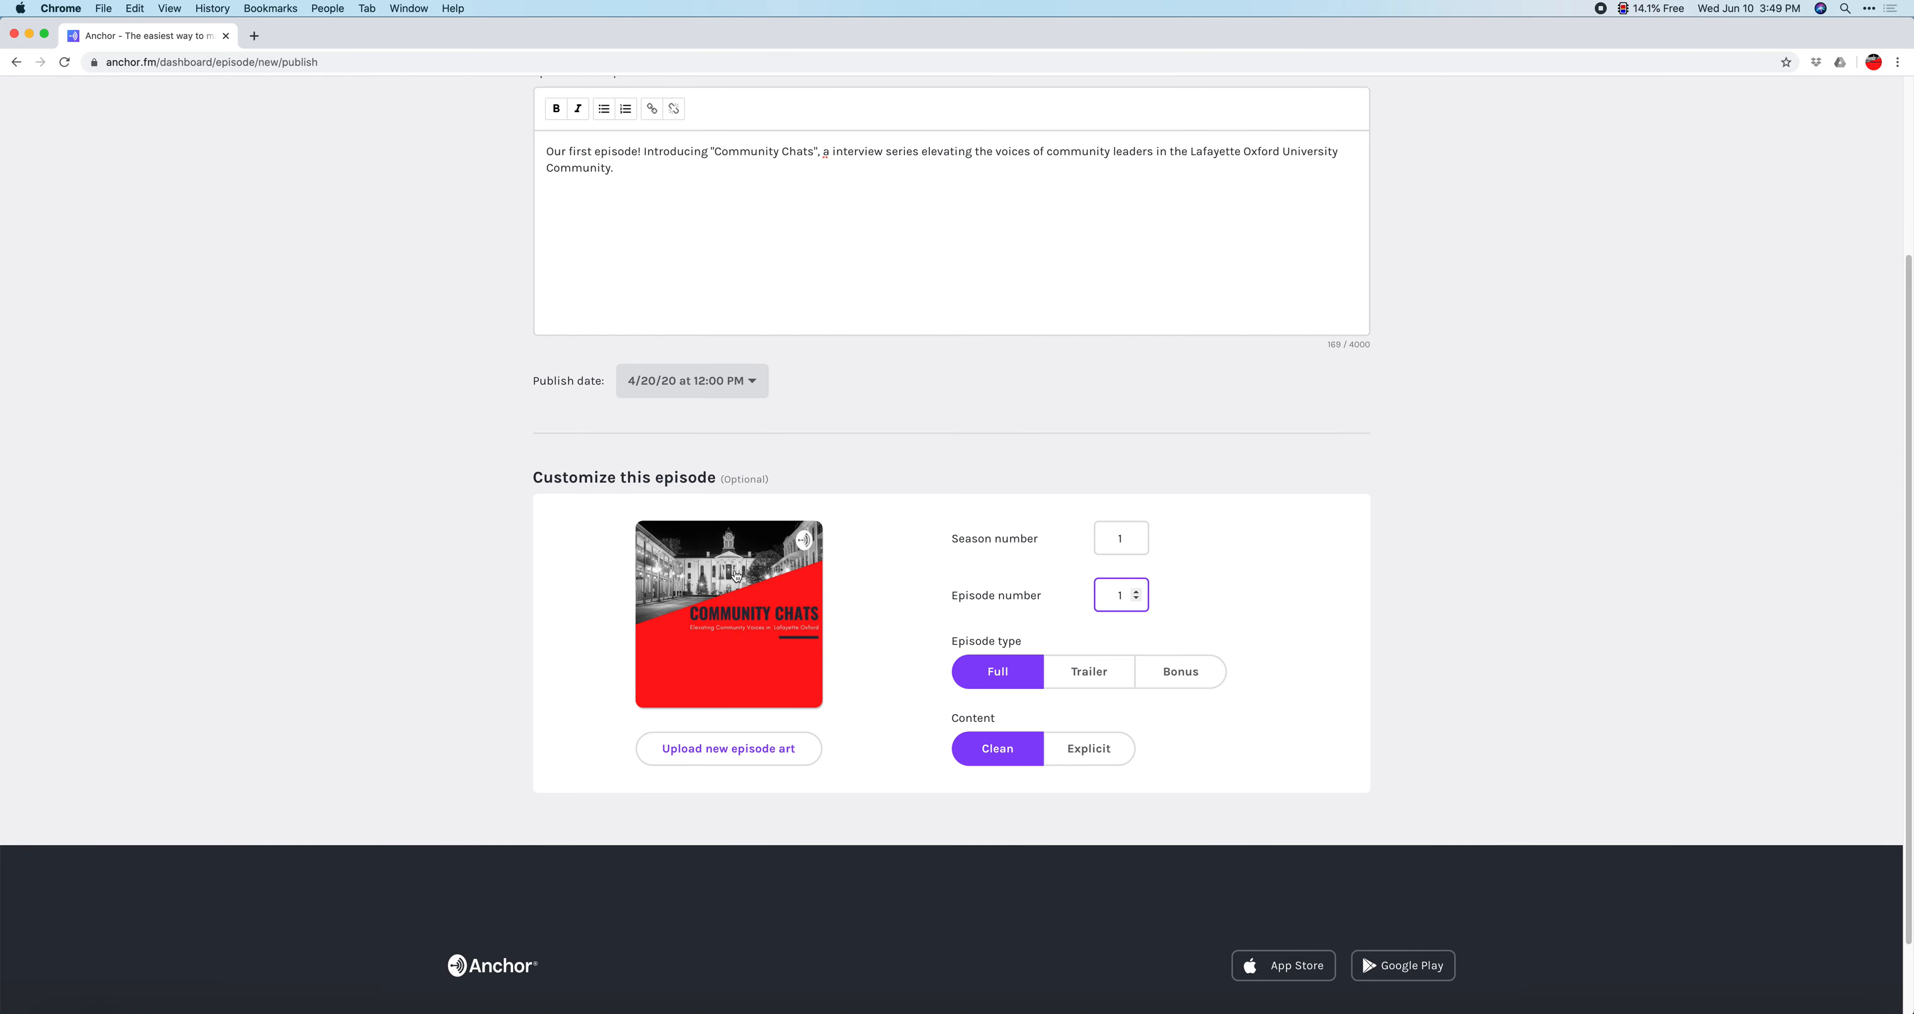
Correct "a interview series" to "an interview series" in the episode description
{"action": "scroll", "coordinate": [862, 617], "scroll_direction": "up", "scroll_amount": 5}
{"action": "scroll", "coordinate": [886, 646], "scroll_direction": "up", "scroll_amount": 1}
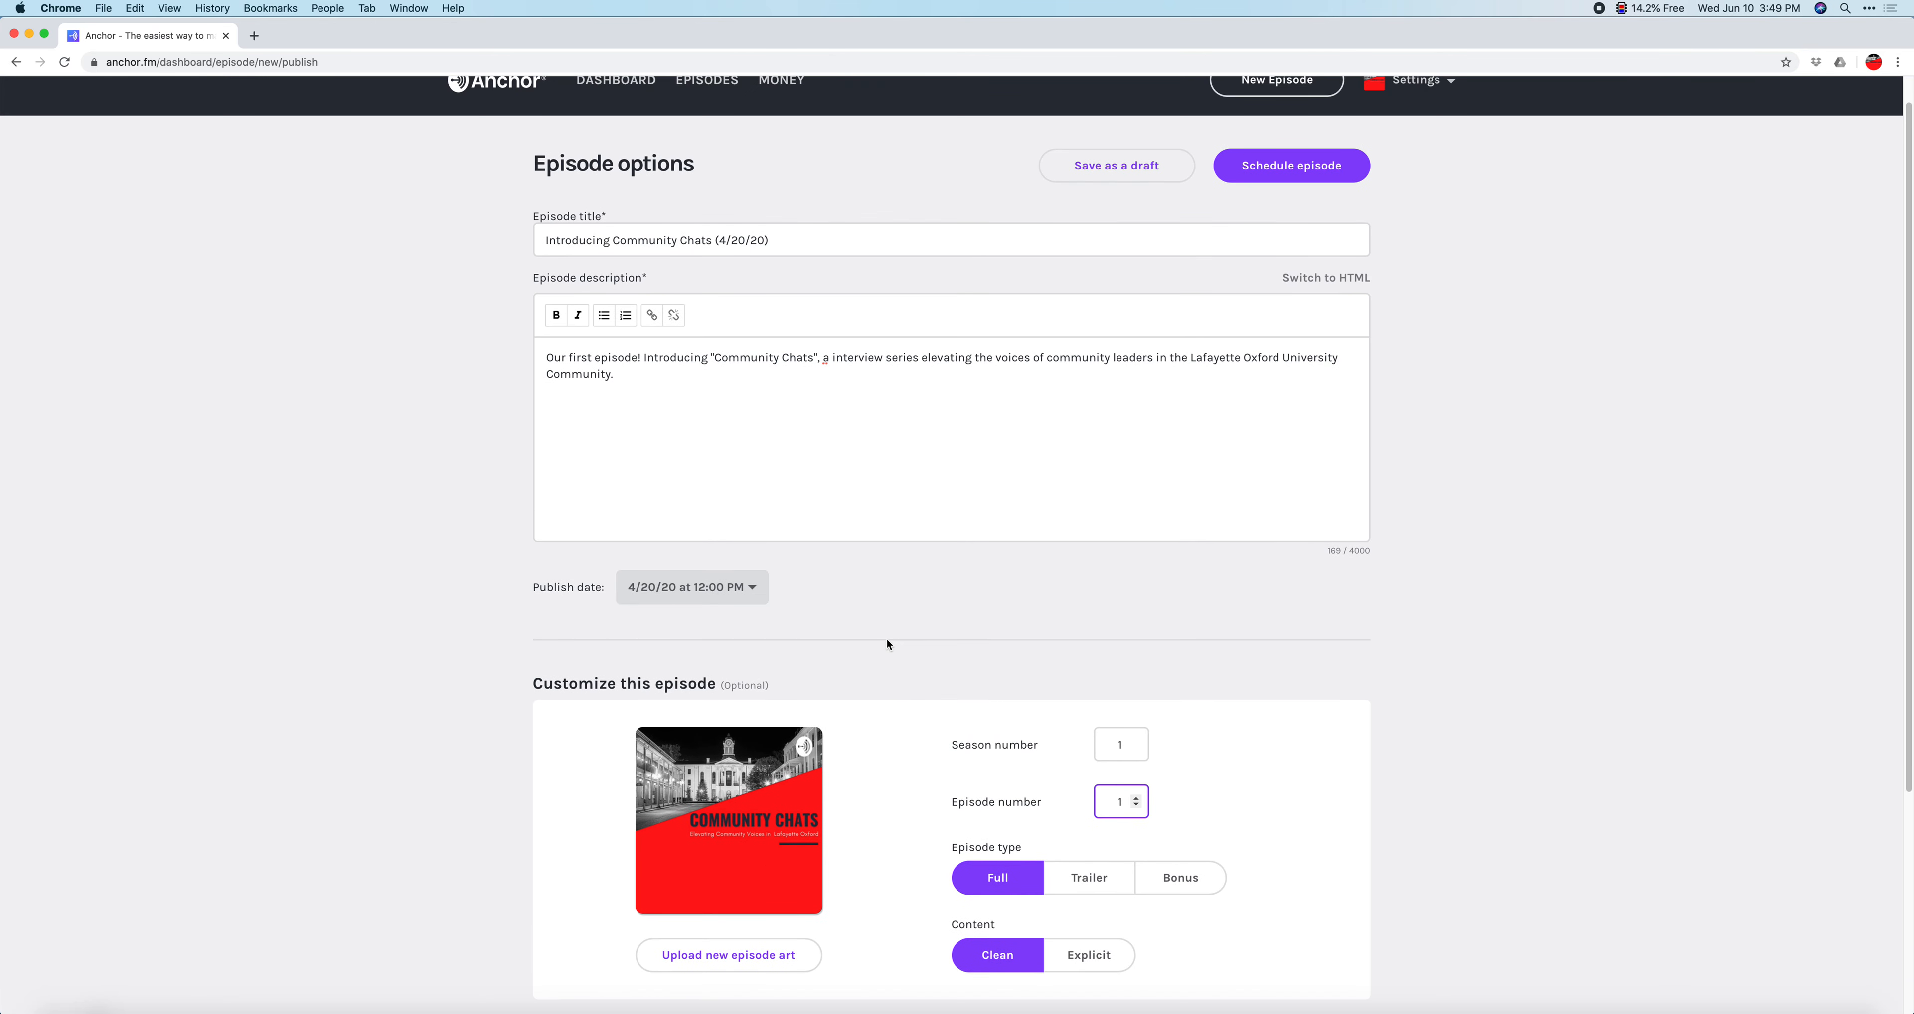
{"action": "left_click", "coordinate": [829, 357]}
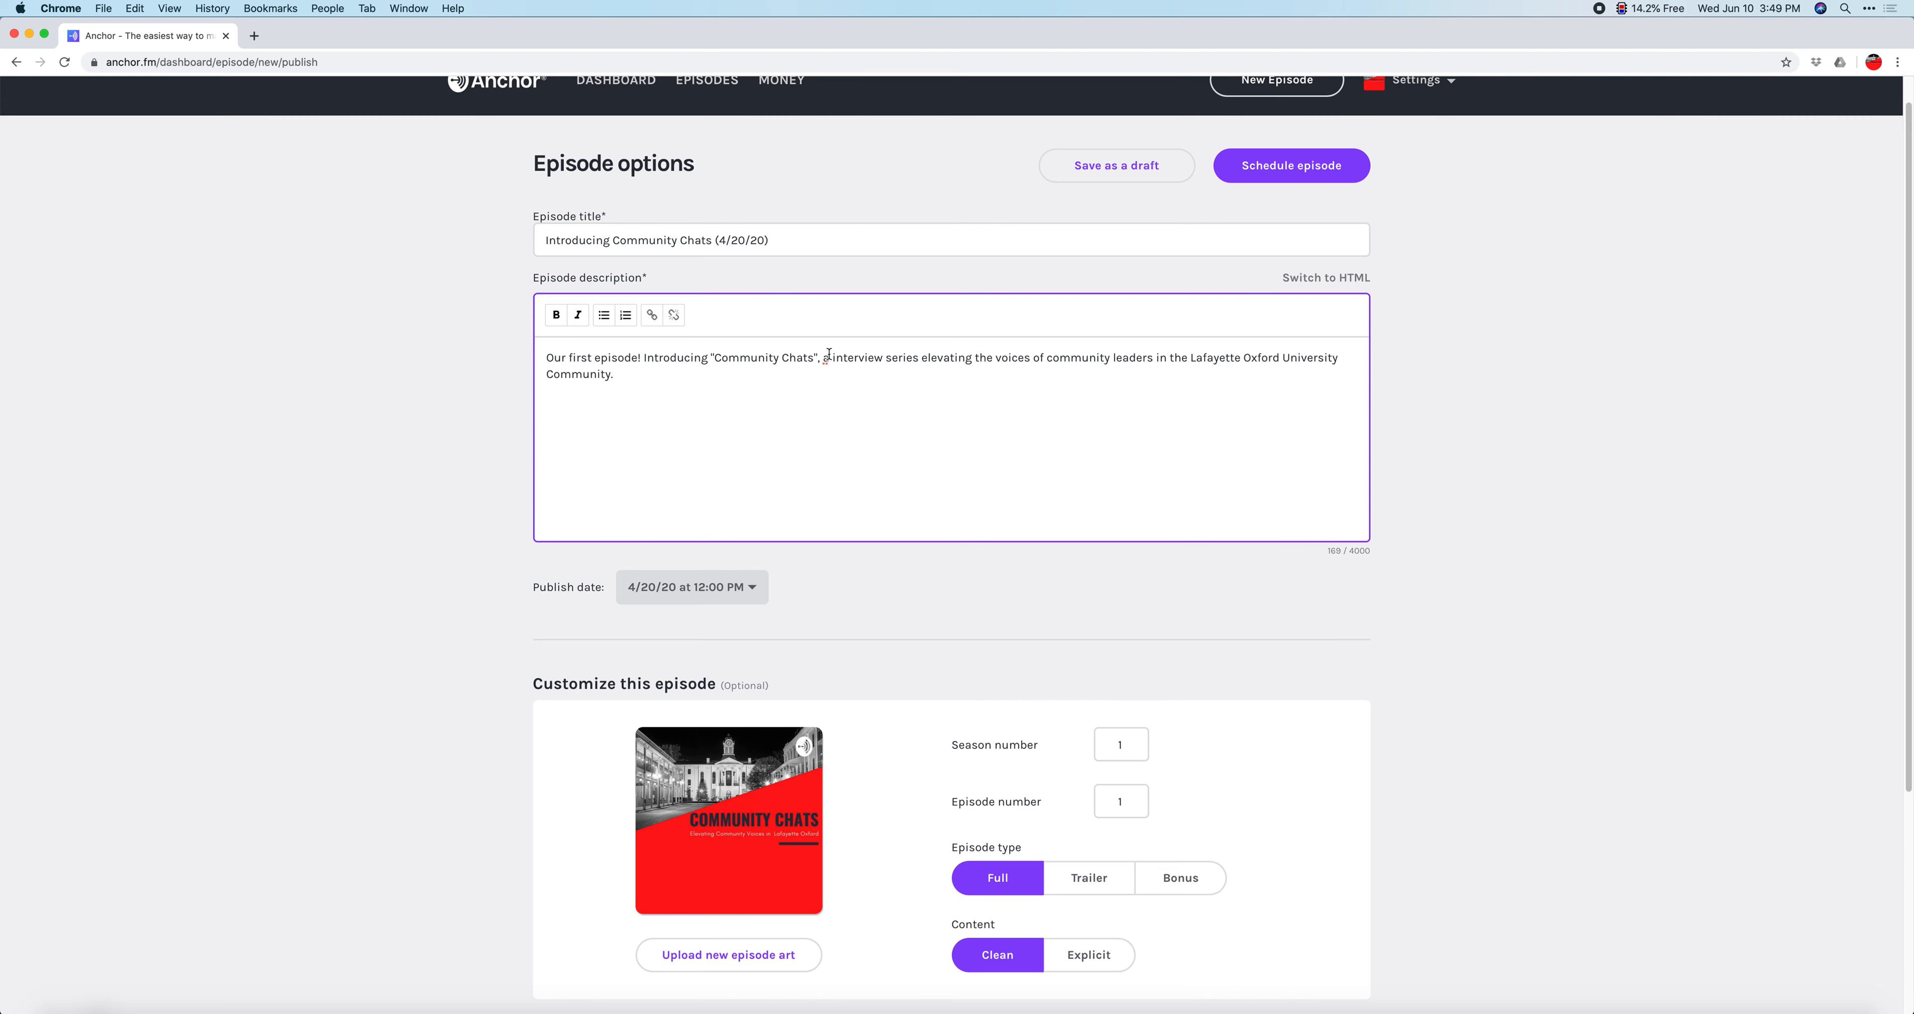
{"action": "type", "text": "n"}
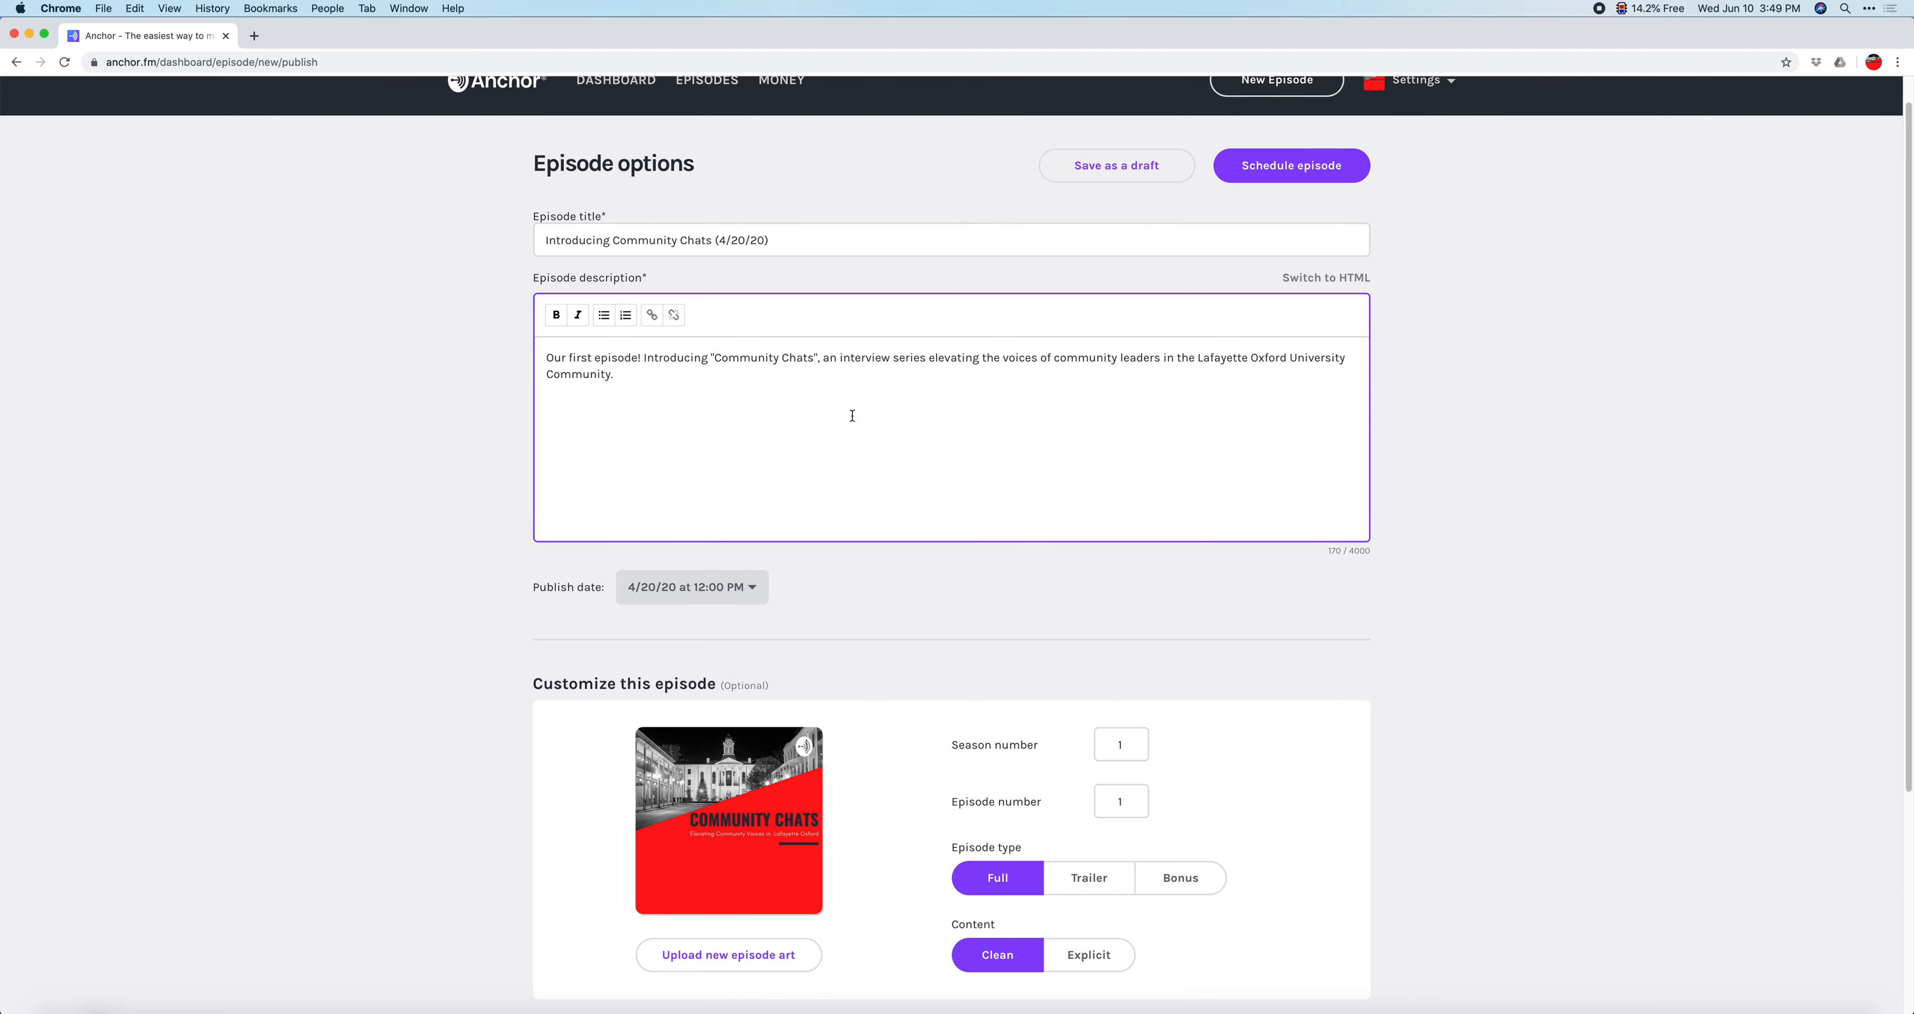
{"action": "scroll", "coordinate": [717, 368], "scroll_direction": "up", "scroll_amount": 1}
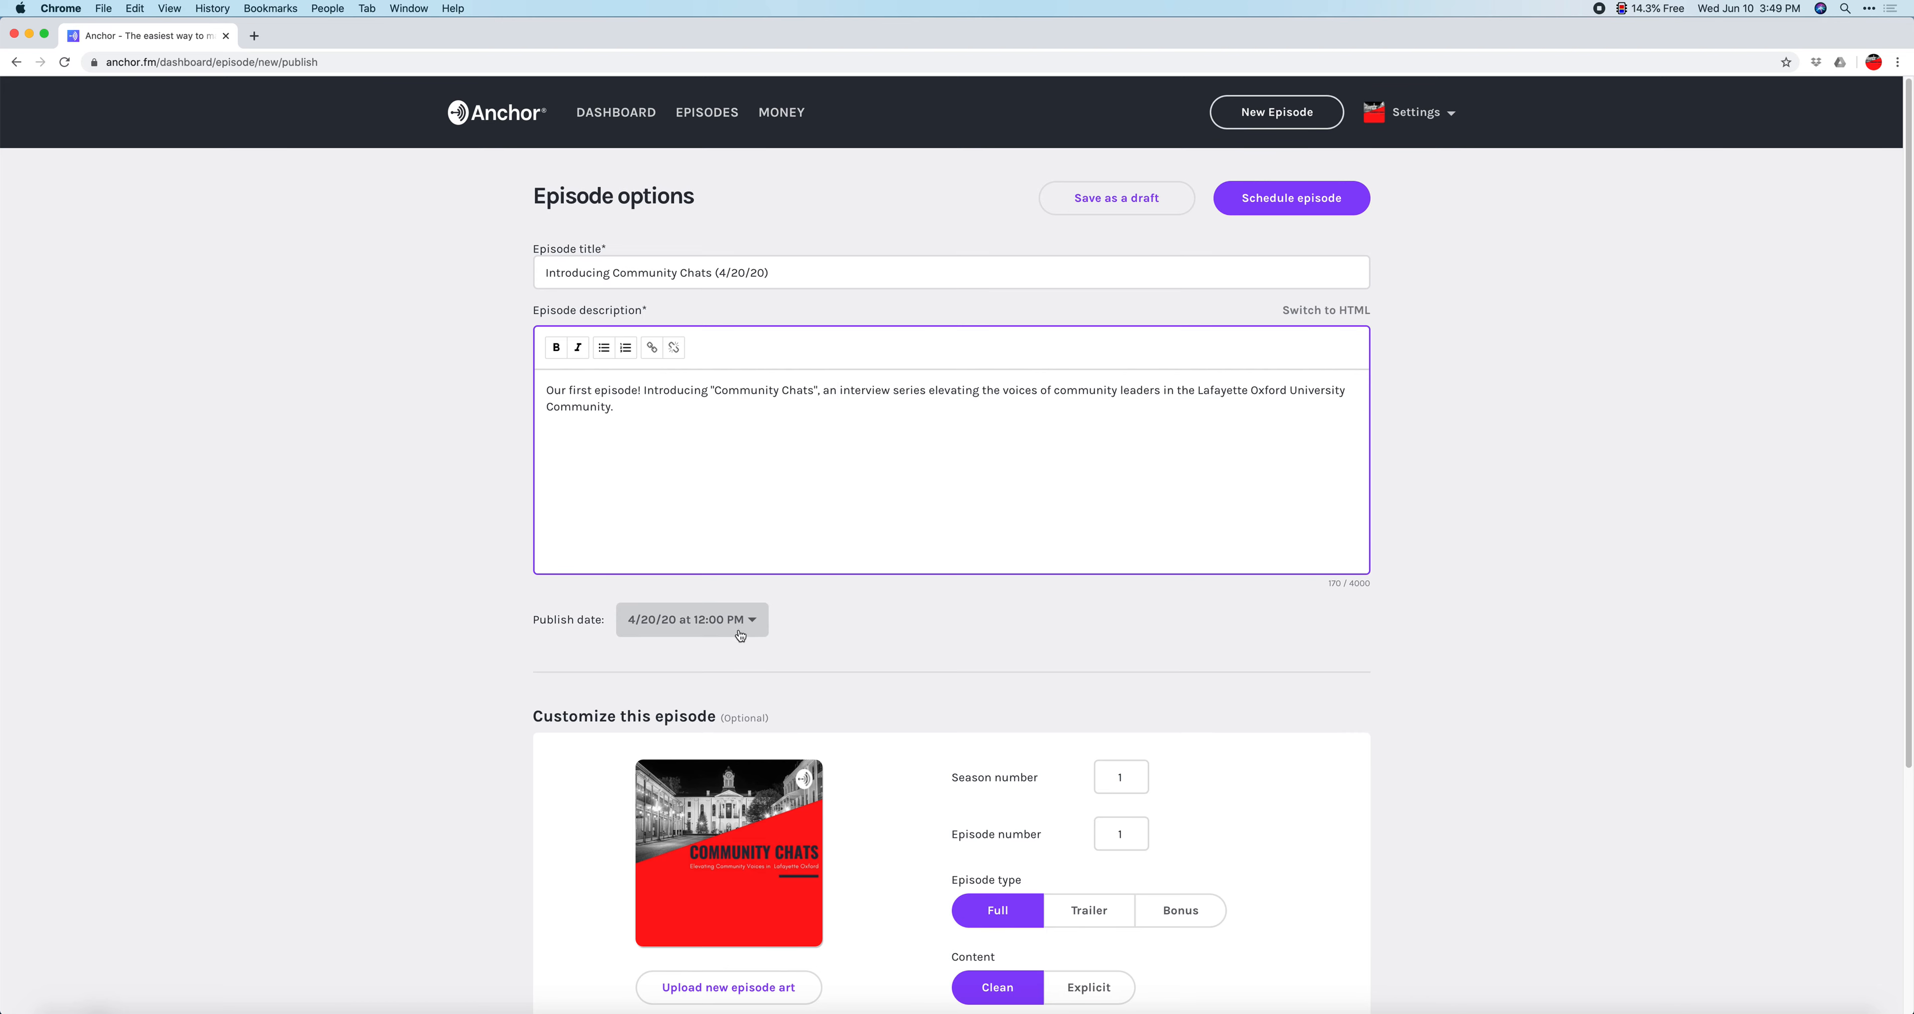
Try putting "Episode 1-" in front of the episode title, and remove that prefix again
{"action": "scroll", "coordinate": [1077, 690], "scroll_direction": "down", "scroll_amount": 1}
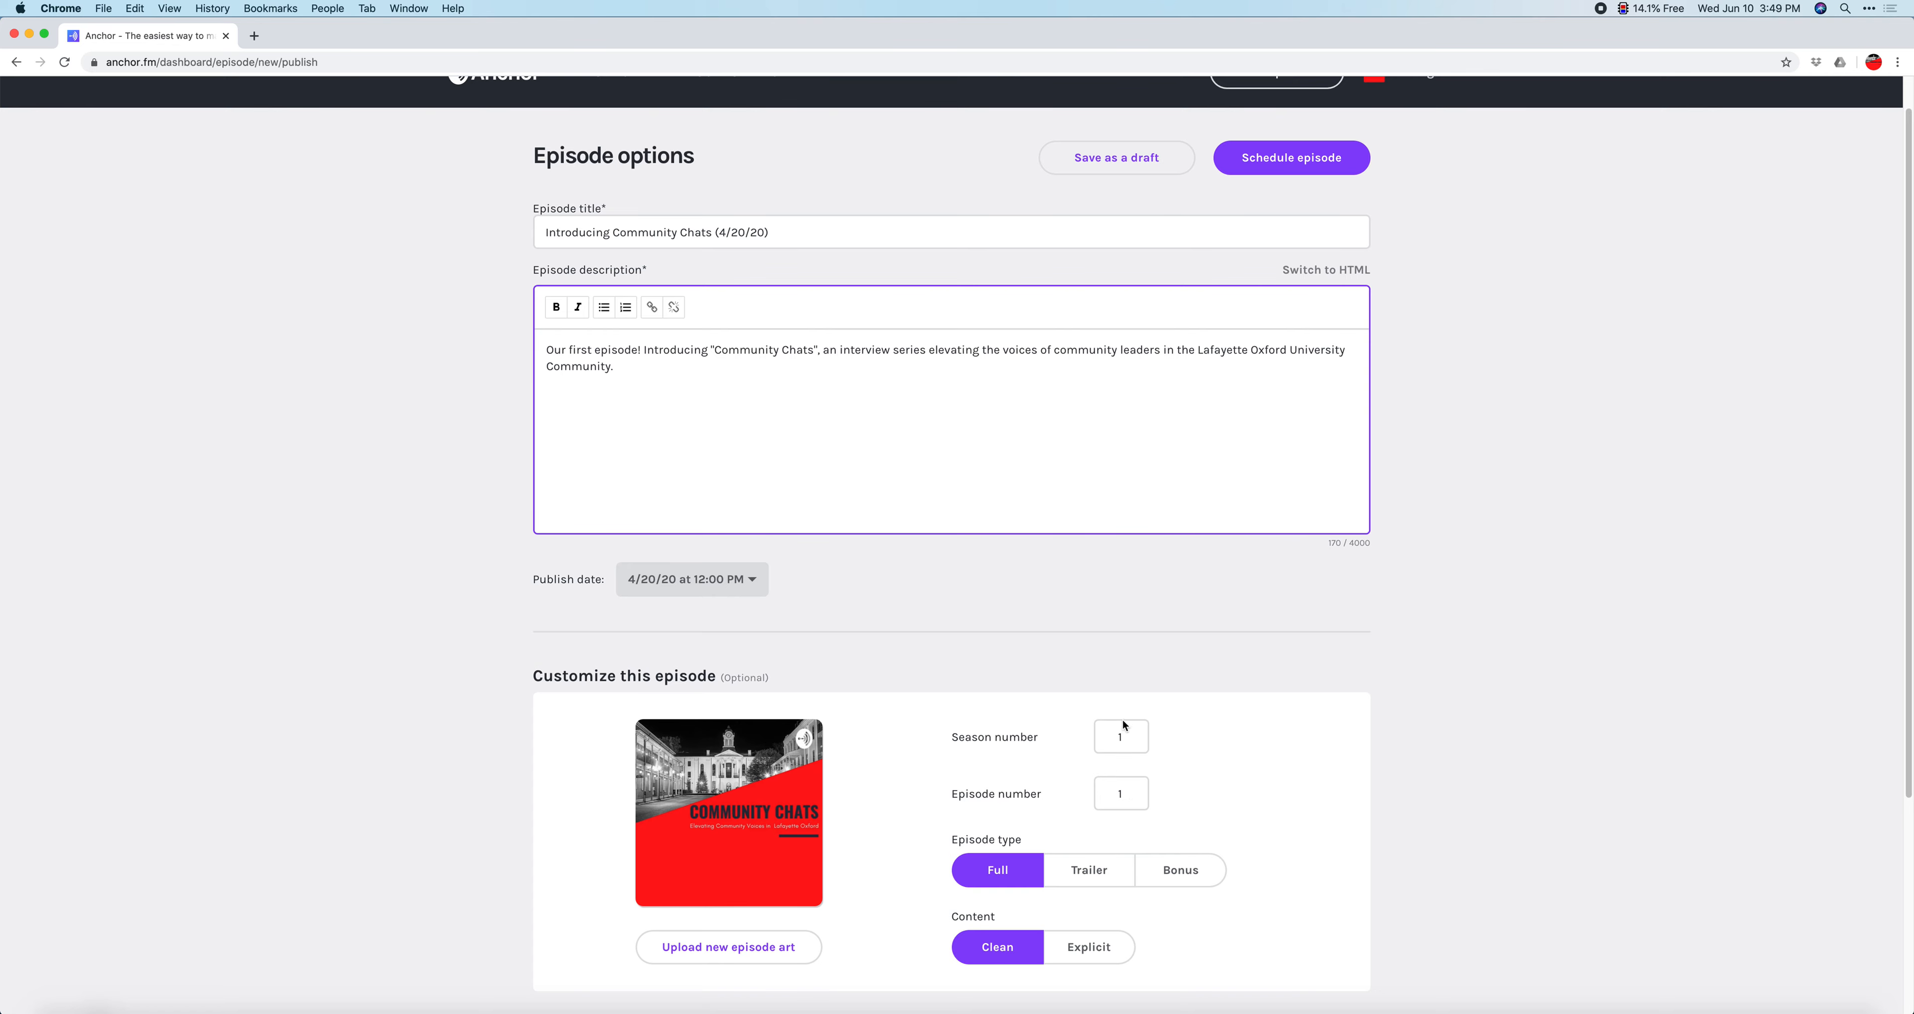
{"action": "scroll", "coordinate": [1115, 736], "scroll_direction": "down", "scroll_amount": 1}
{"action": "scroll", "coordinate": [1112, 733], "scroll_direction": "down", "scroll_amount": 5}
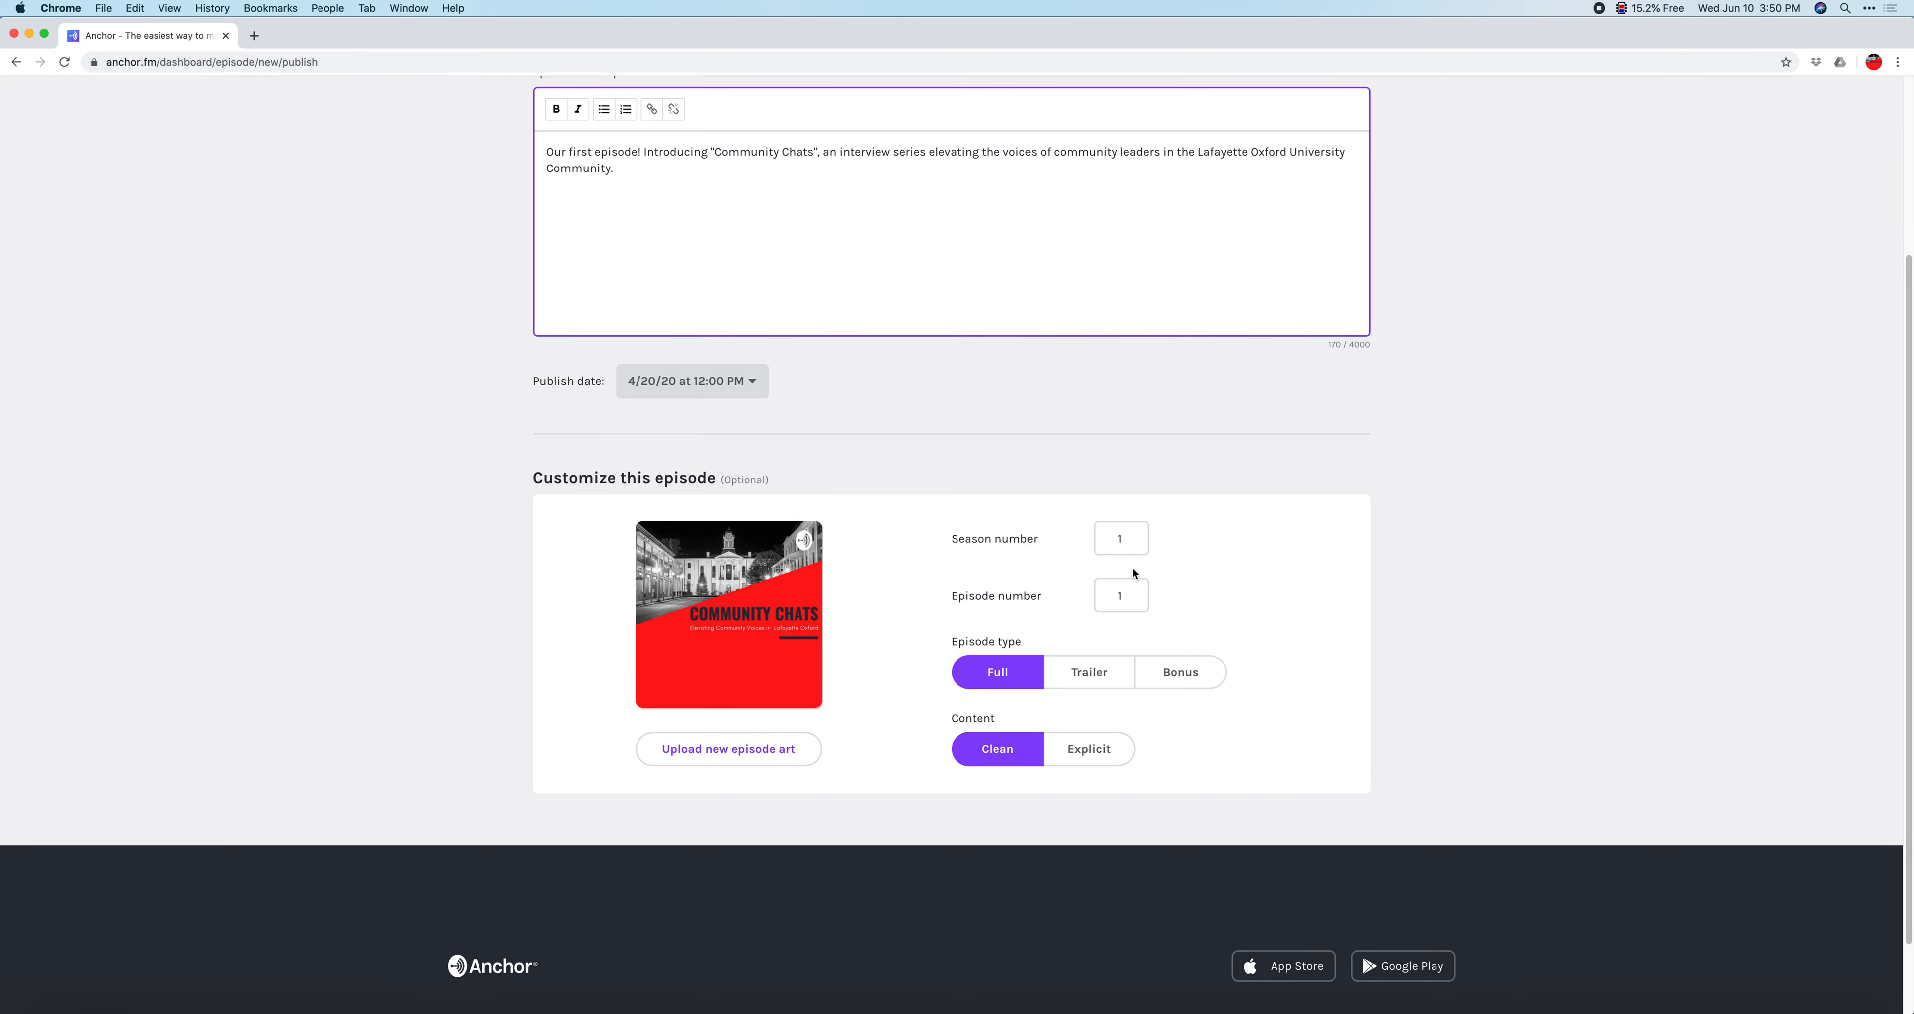
{"action": "scroll", "coordinate": [902, 464], "scroll_direction": "up", "scroll_amount": 3}
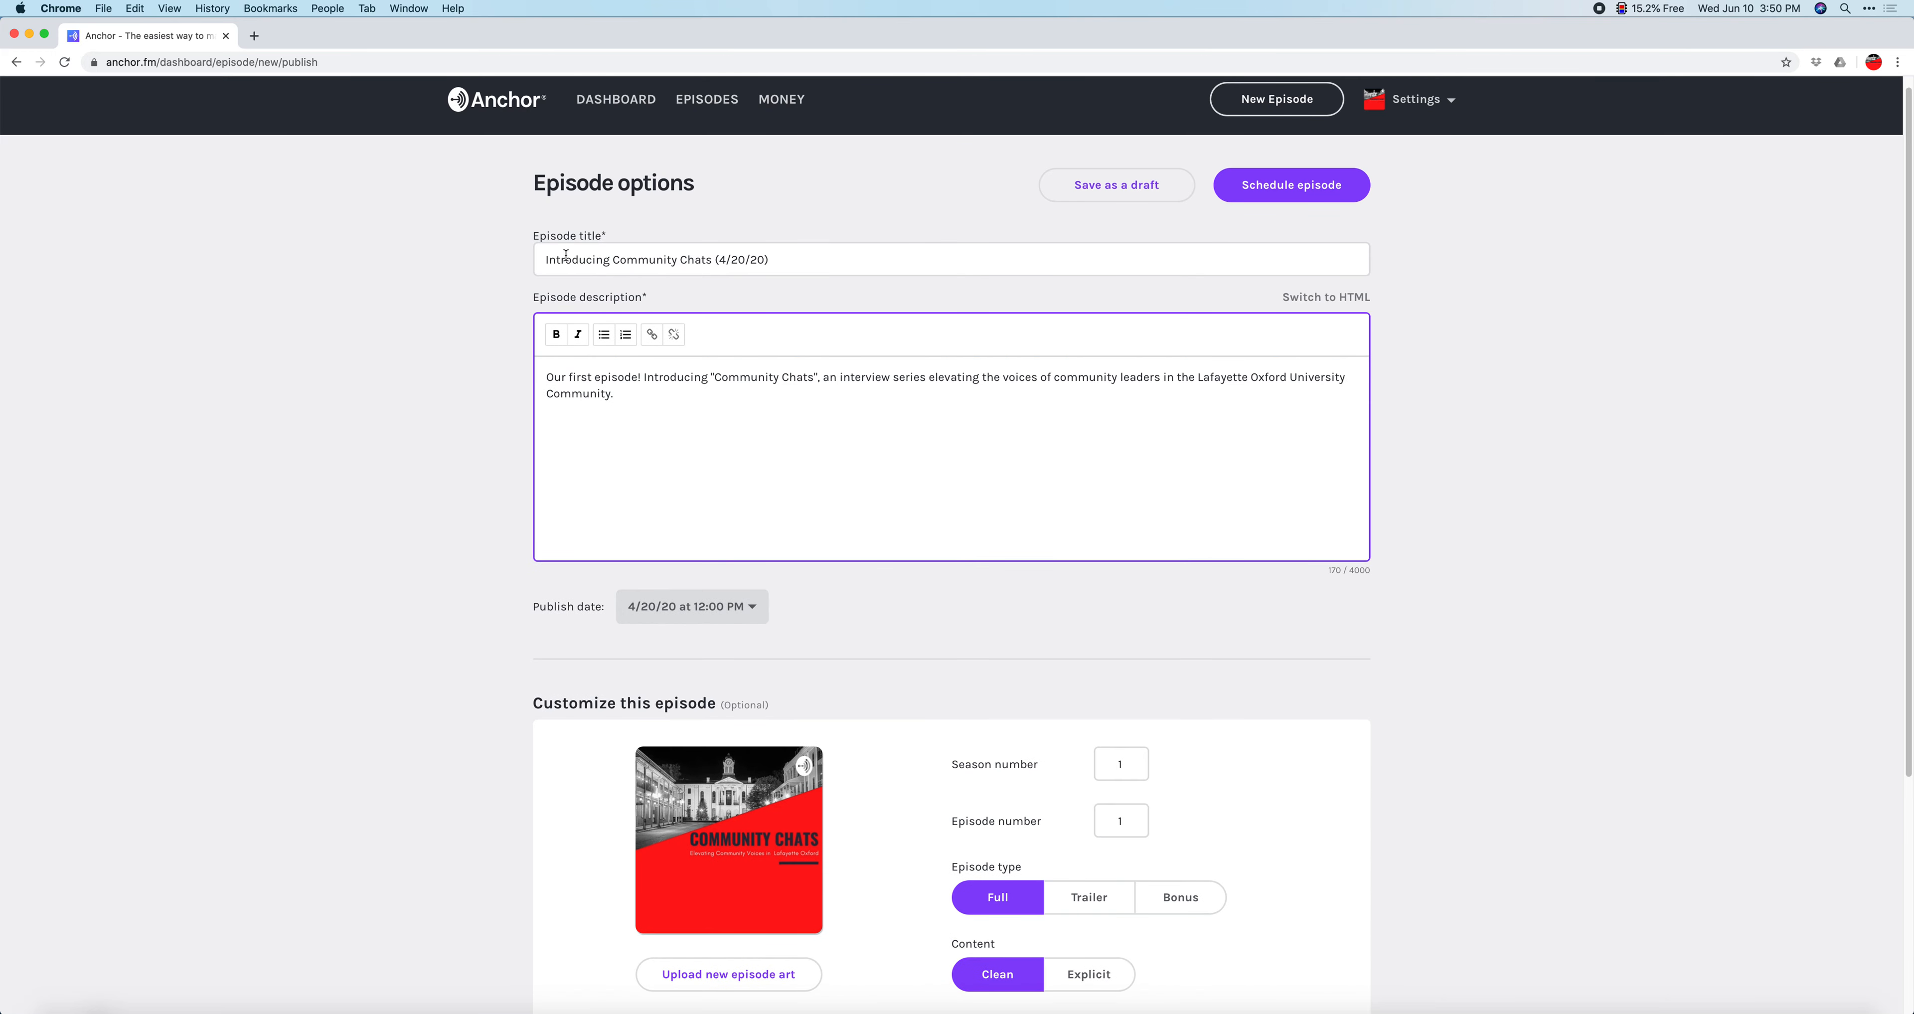
{"action": "left_click", "coordinate": [543, 257]}
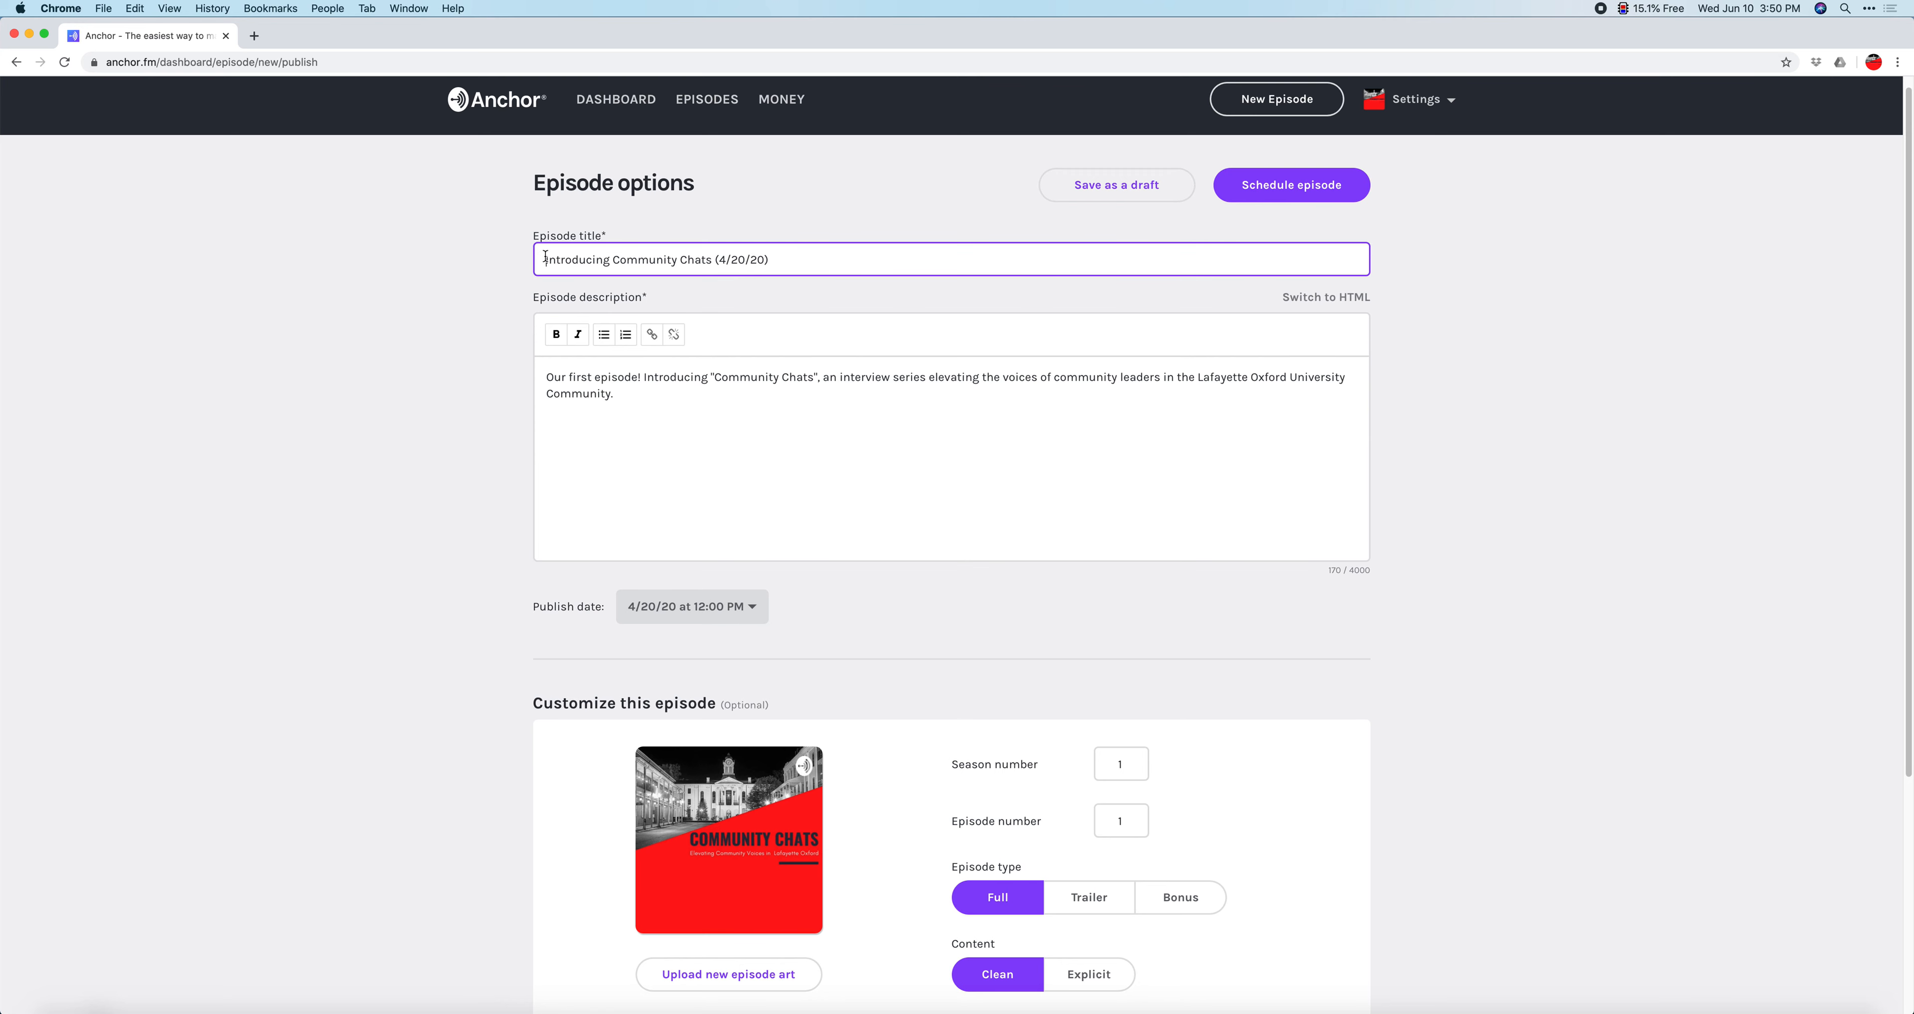
{"action": "type", "text": "Episode 1"}
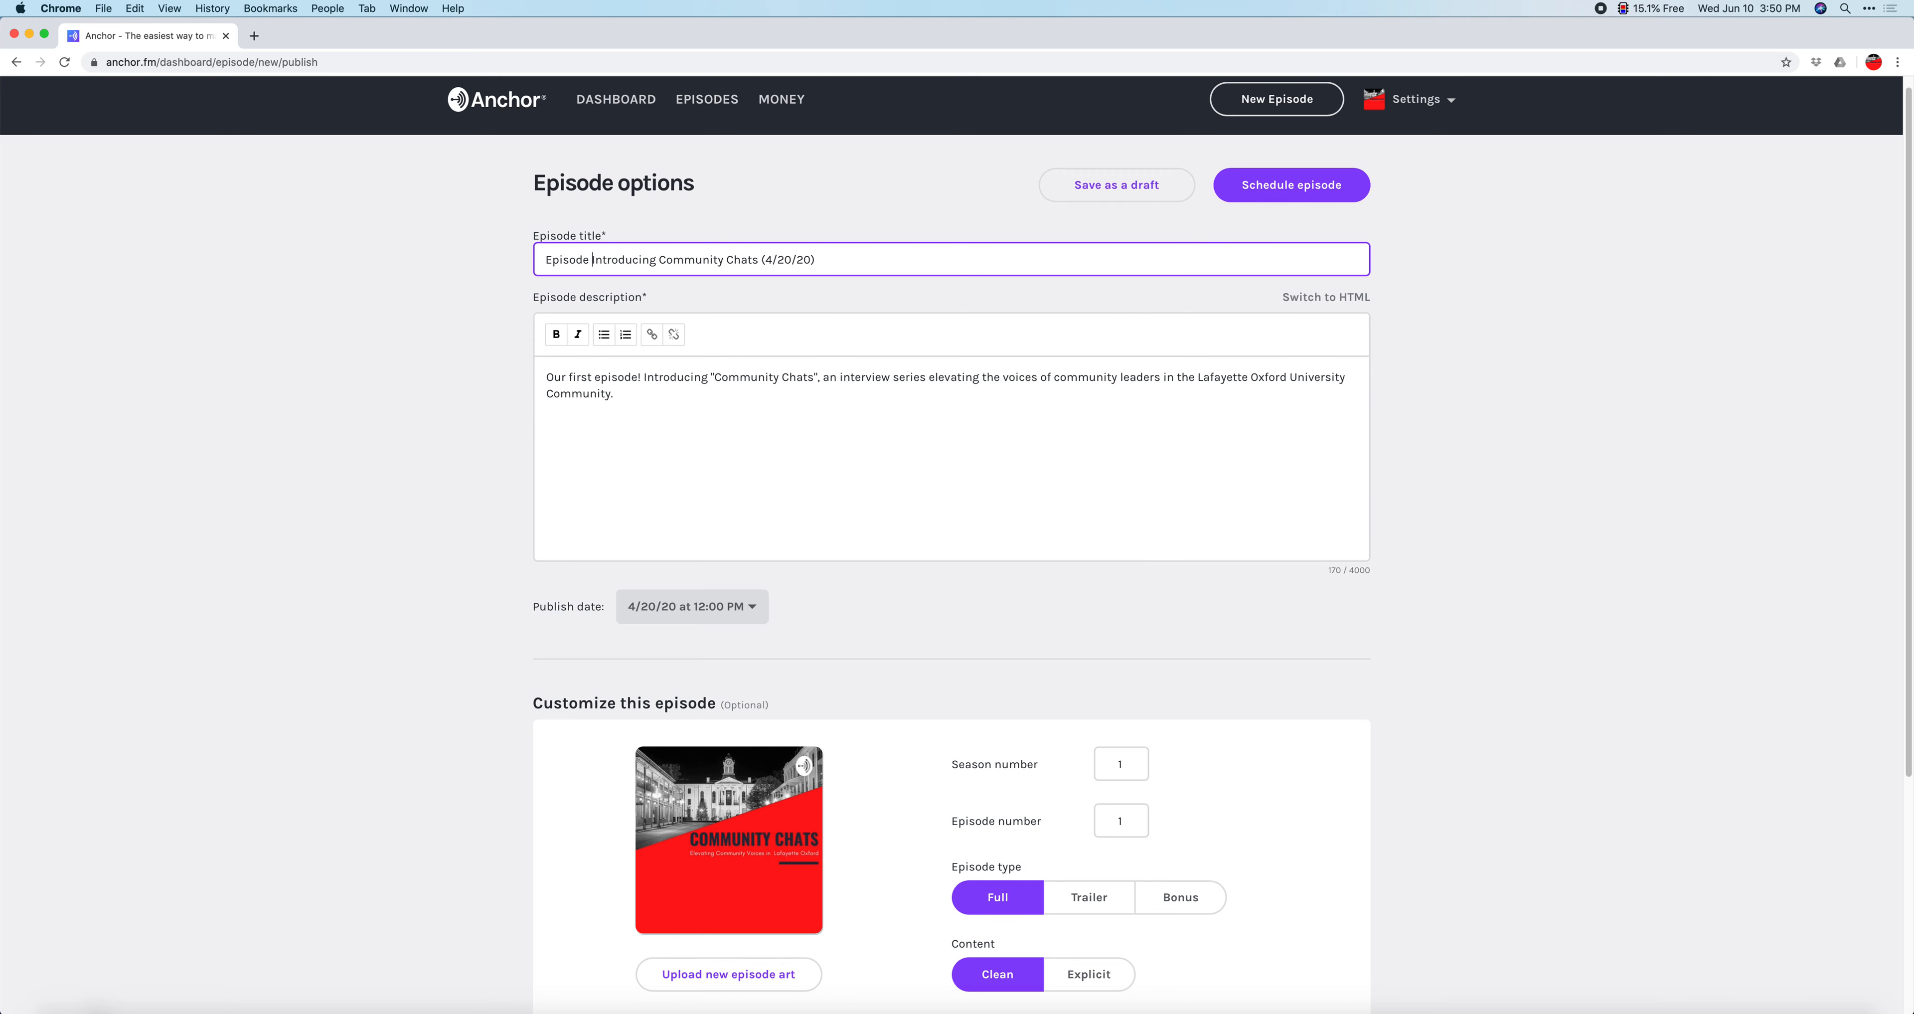
{"action": "type", "text": "-"}
{"action": "left_click_drag", "start_coordinate": [600, 260], "coordinate": [539, 258]}
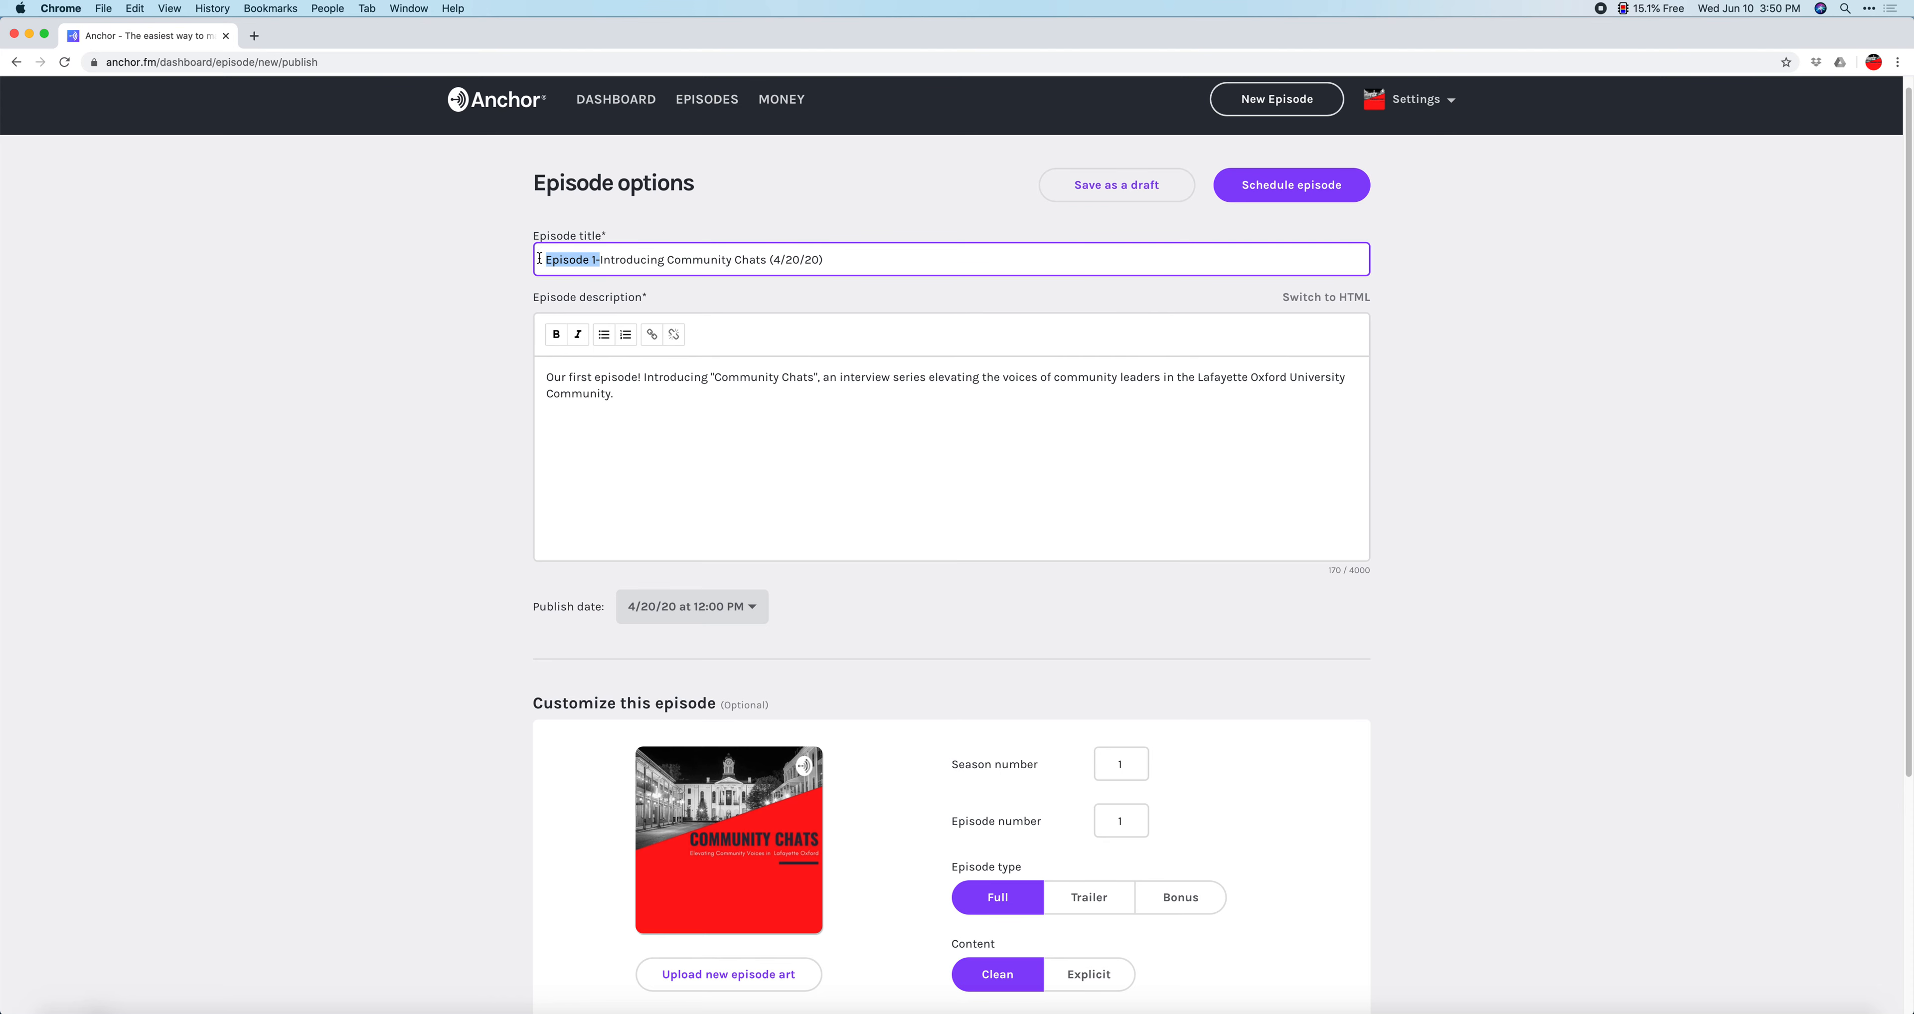
{"action": "key", "text": "BackSpace"}
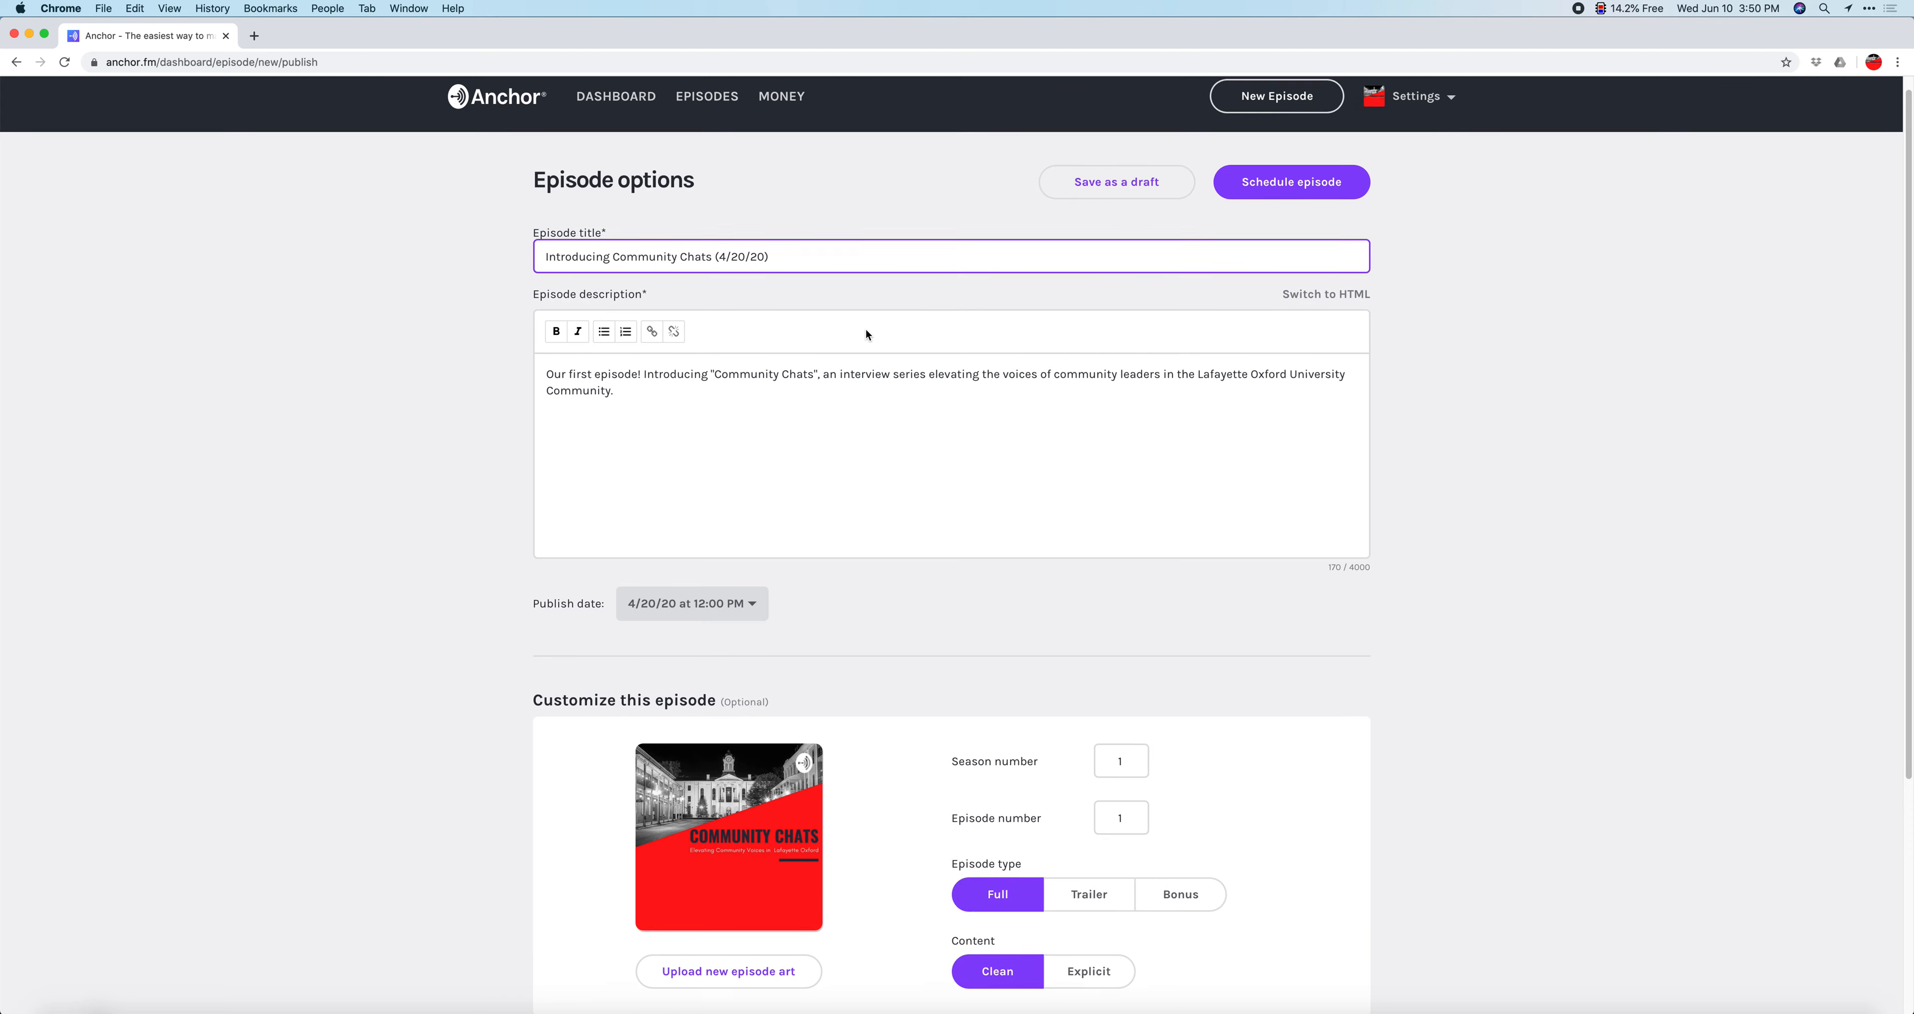
Submit the episode with its scheduled publish date and dismiss the sponsorship offer
{"action": "scroll", "coordinate": [865, 358], "scroll_direction": "down", "scroll_amount": 3}
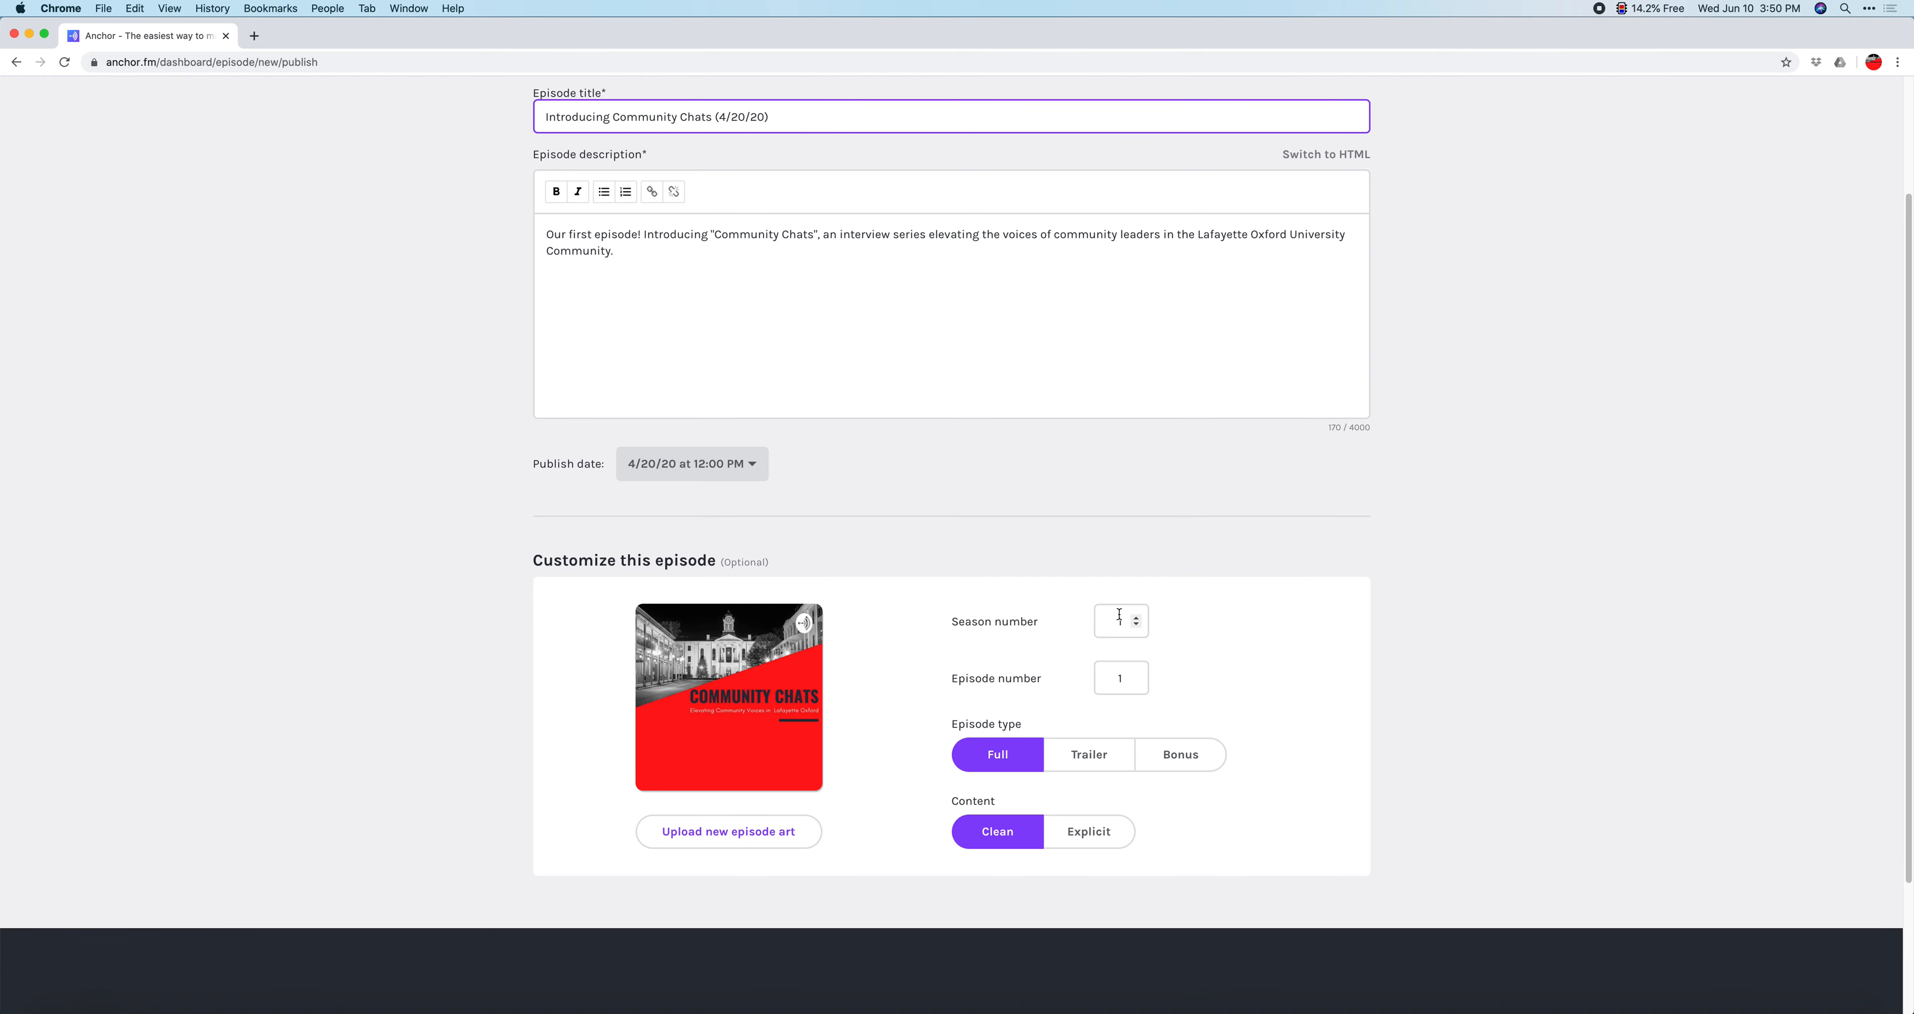
{"action": "scroll", "coordinate": [1159, 637], "scroll_direction": "up", "scroll_amount": 2}
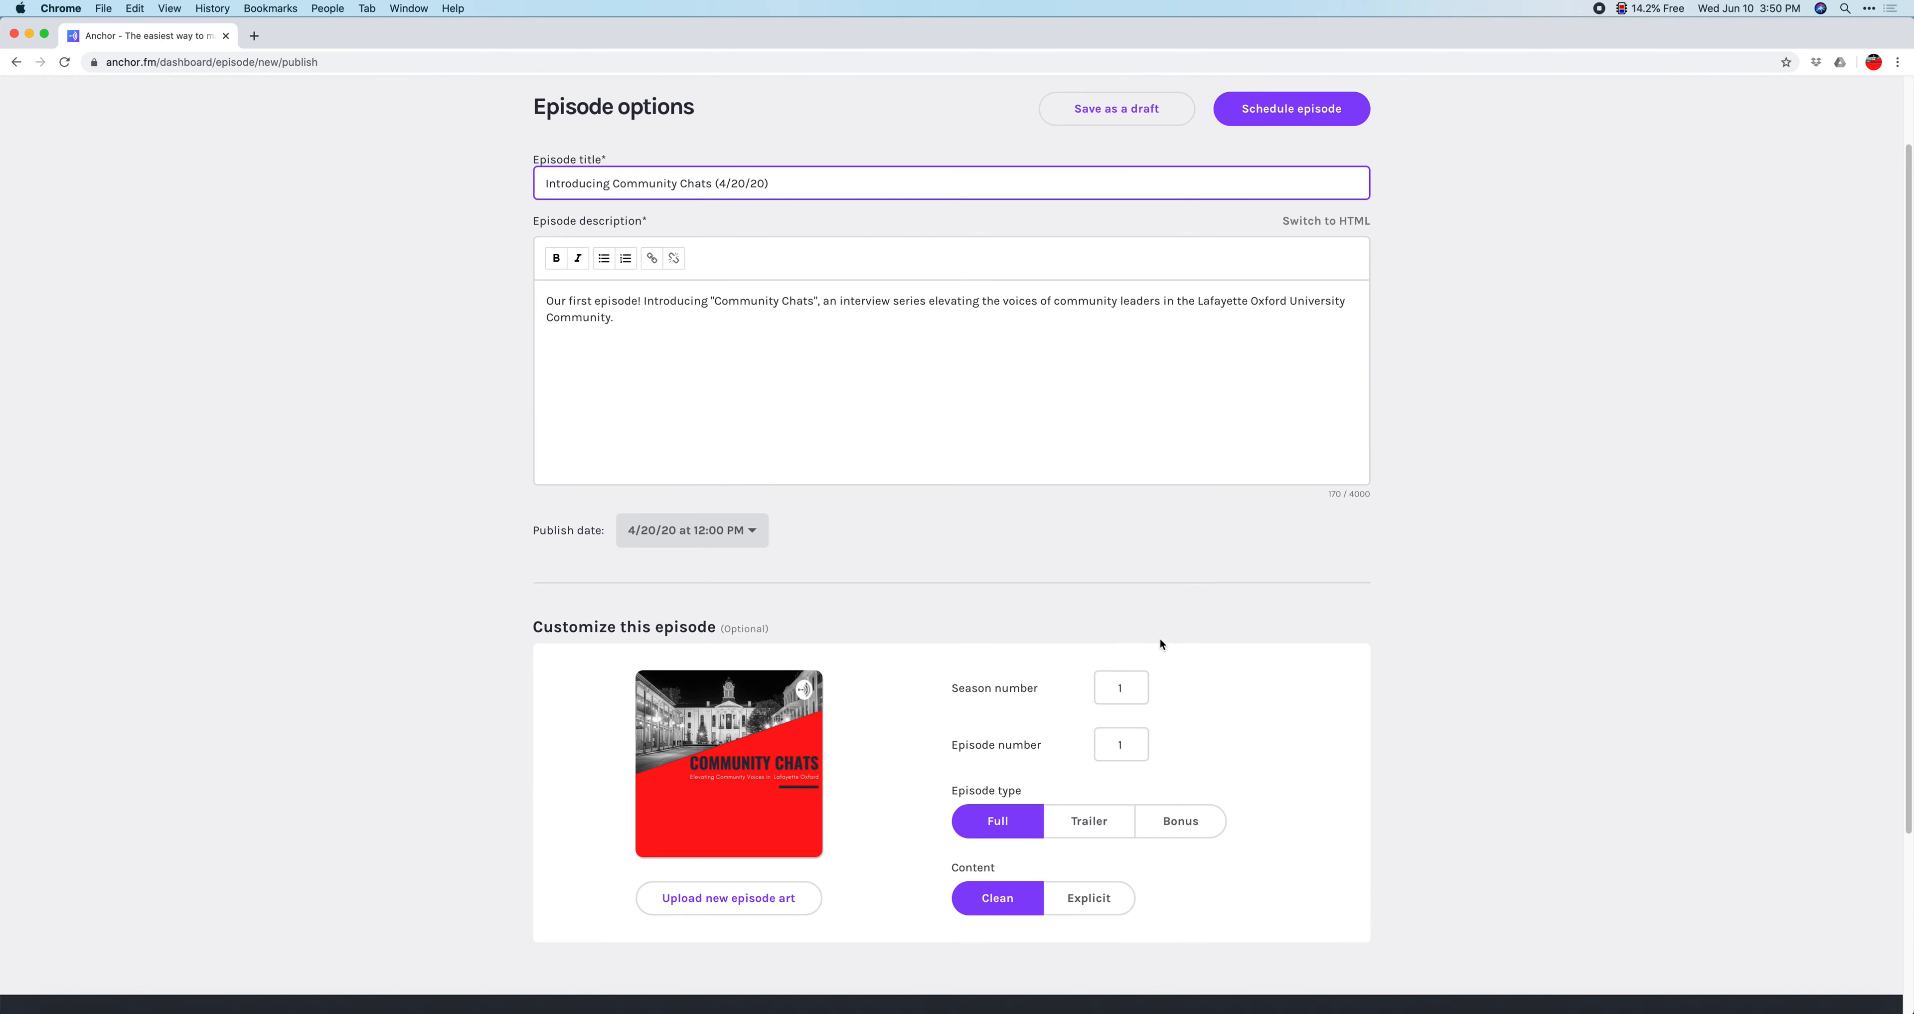
{"action": "scroll", "coordinate": [1162, 644], "scroll_direction": "up", "scroll_amount": 2}
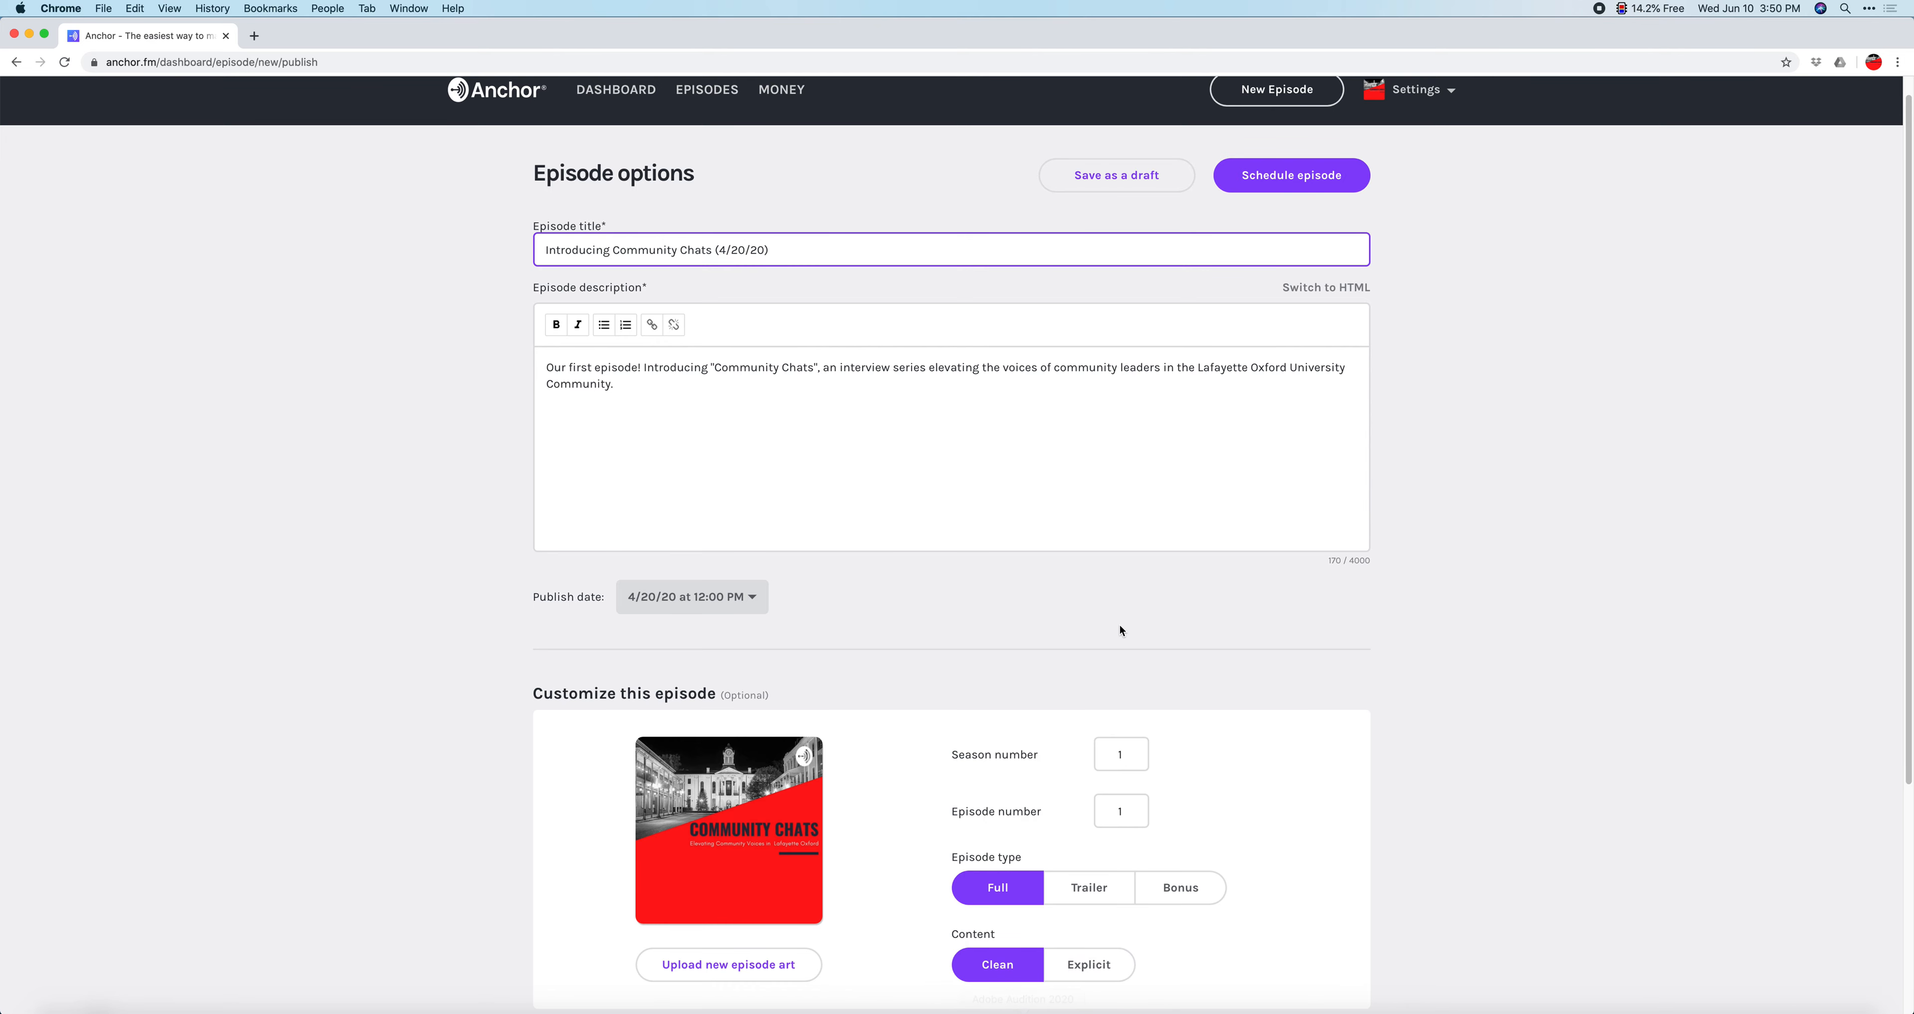
{"action": "scroll", "coordinate": [1197, 513], "scroll_direction": "up", "scroll_amount": 1}
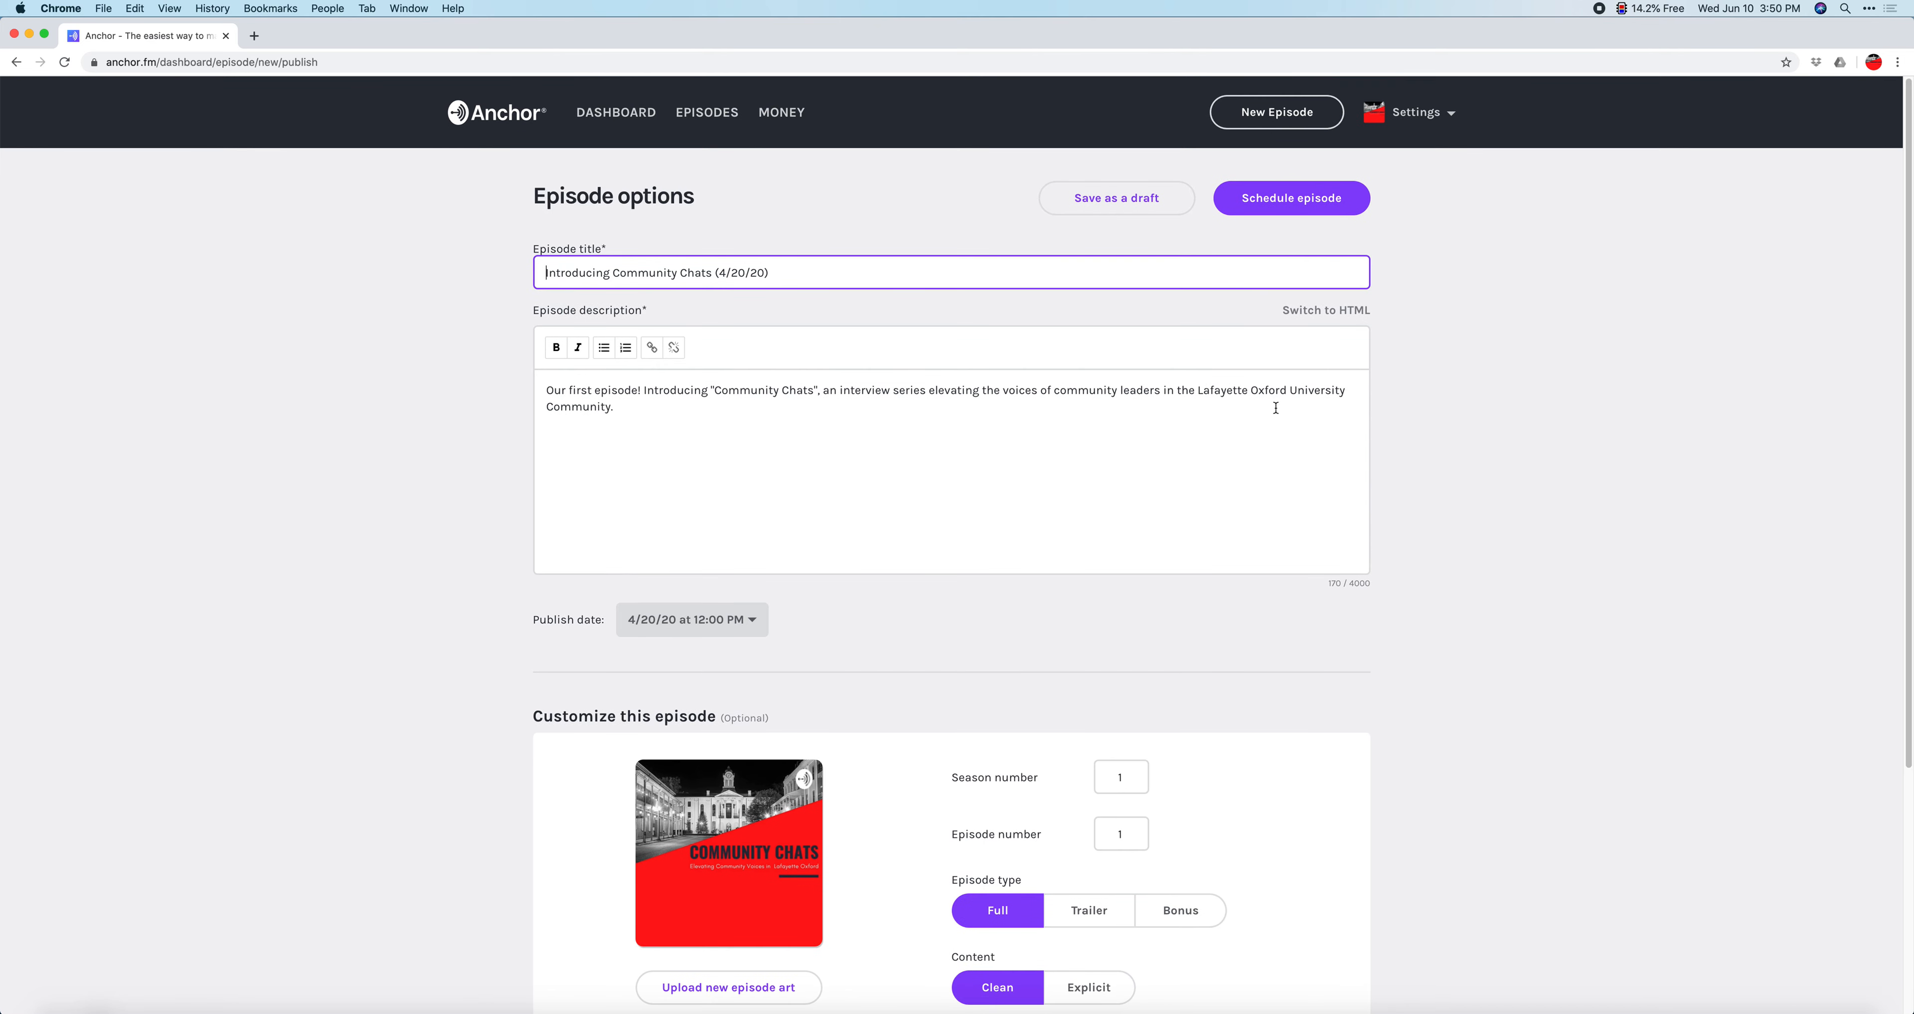
{"action": "left_click", "coordinate": [1271, 201]}
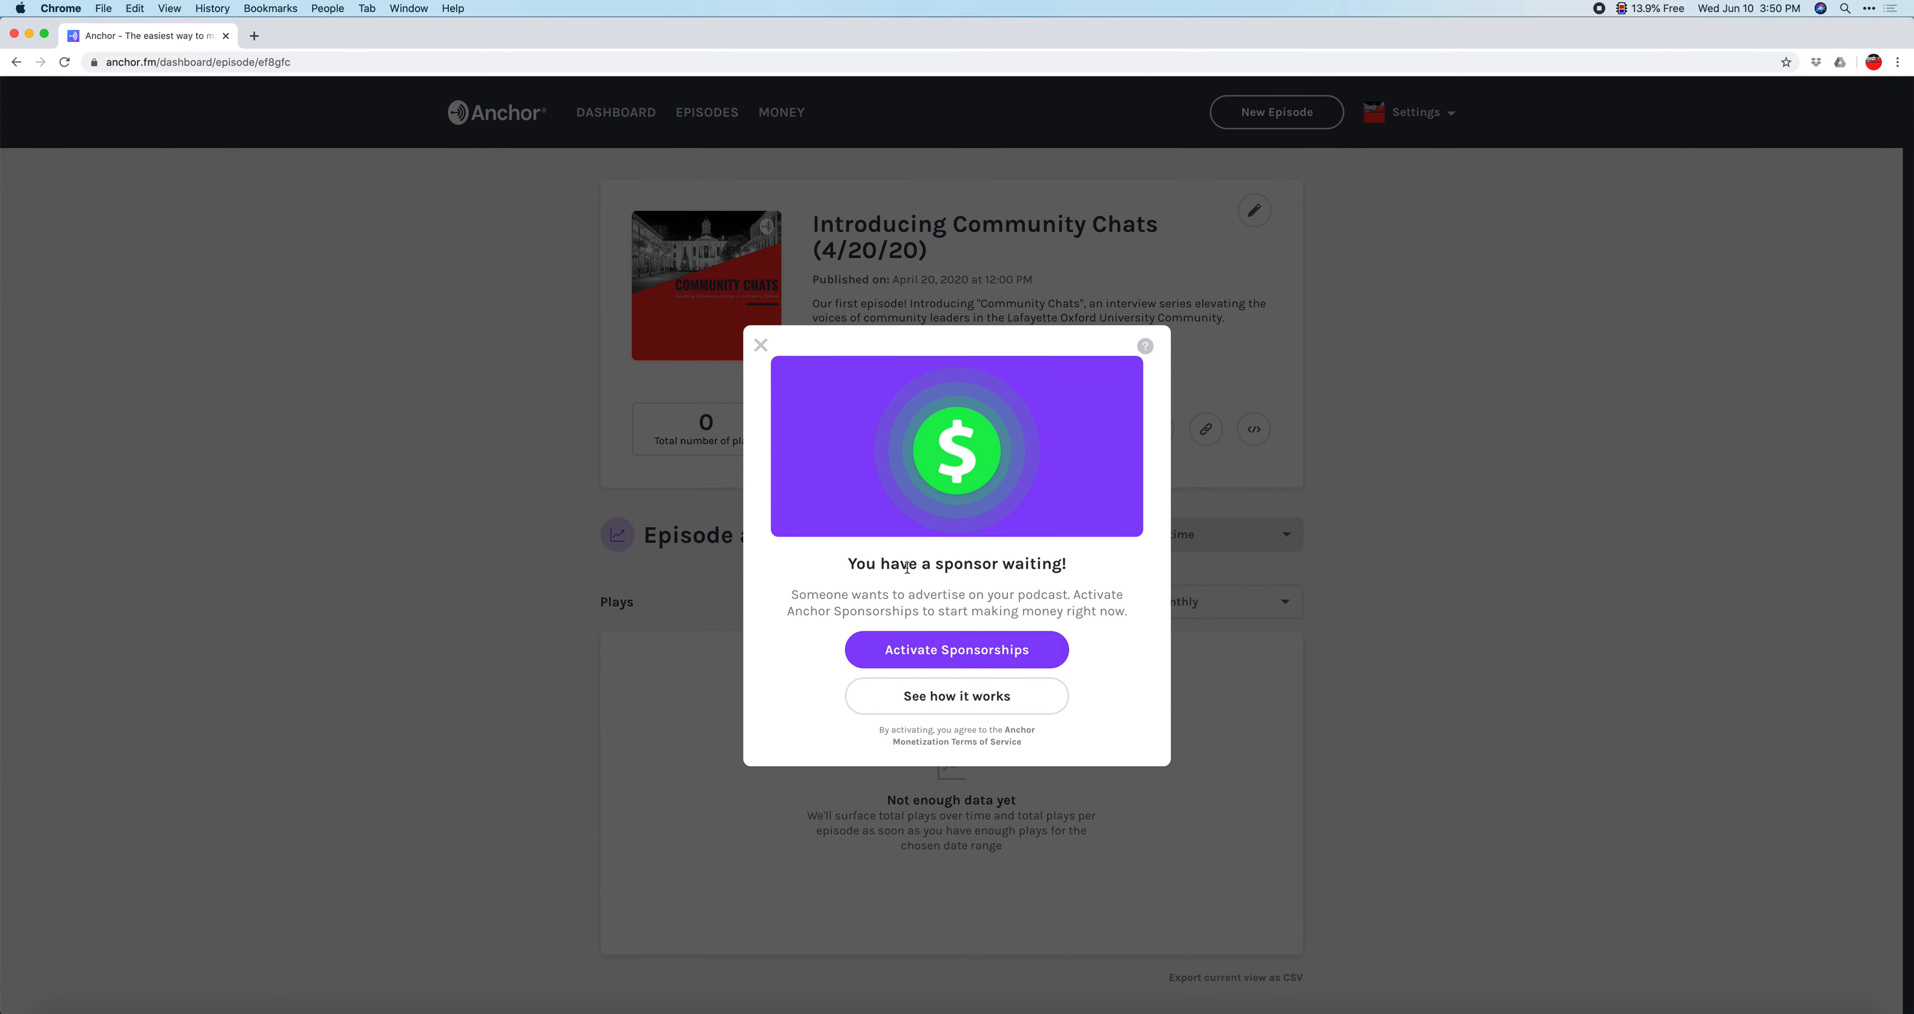
{"action": "left_click", "coordinate": [761, 345]}
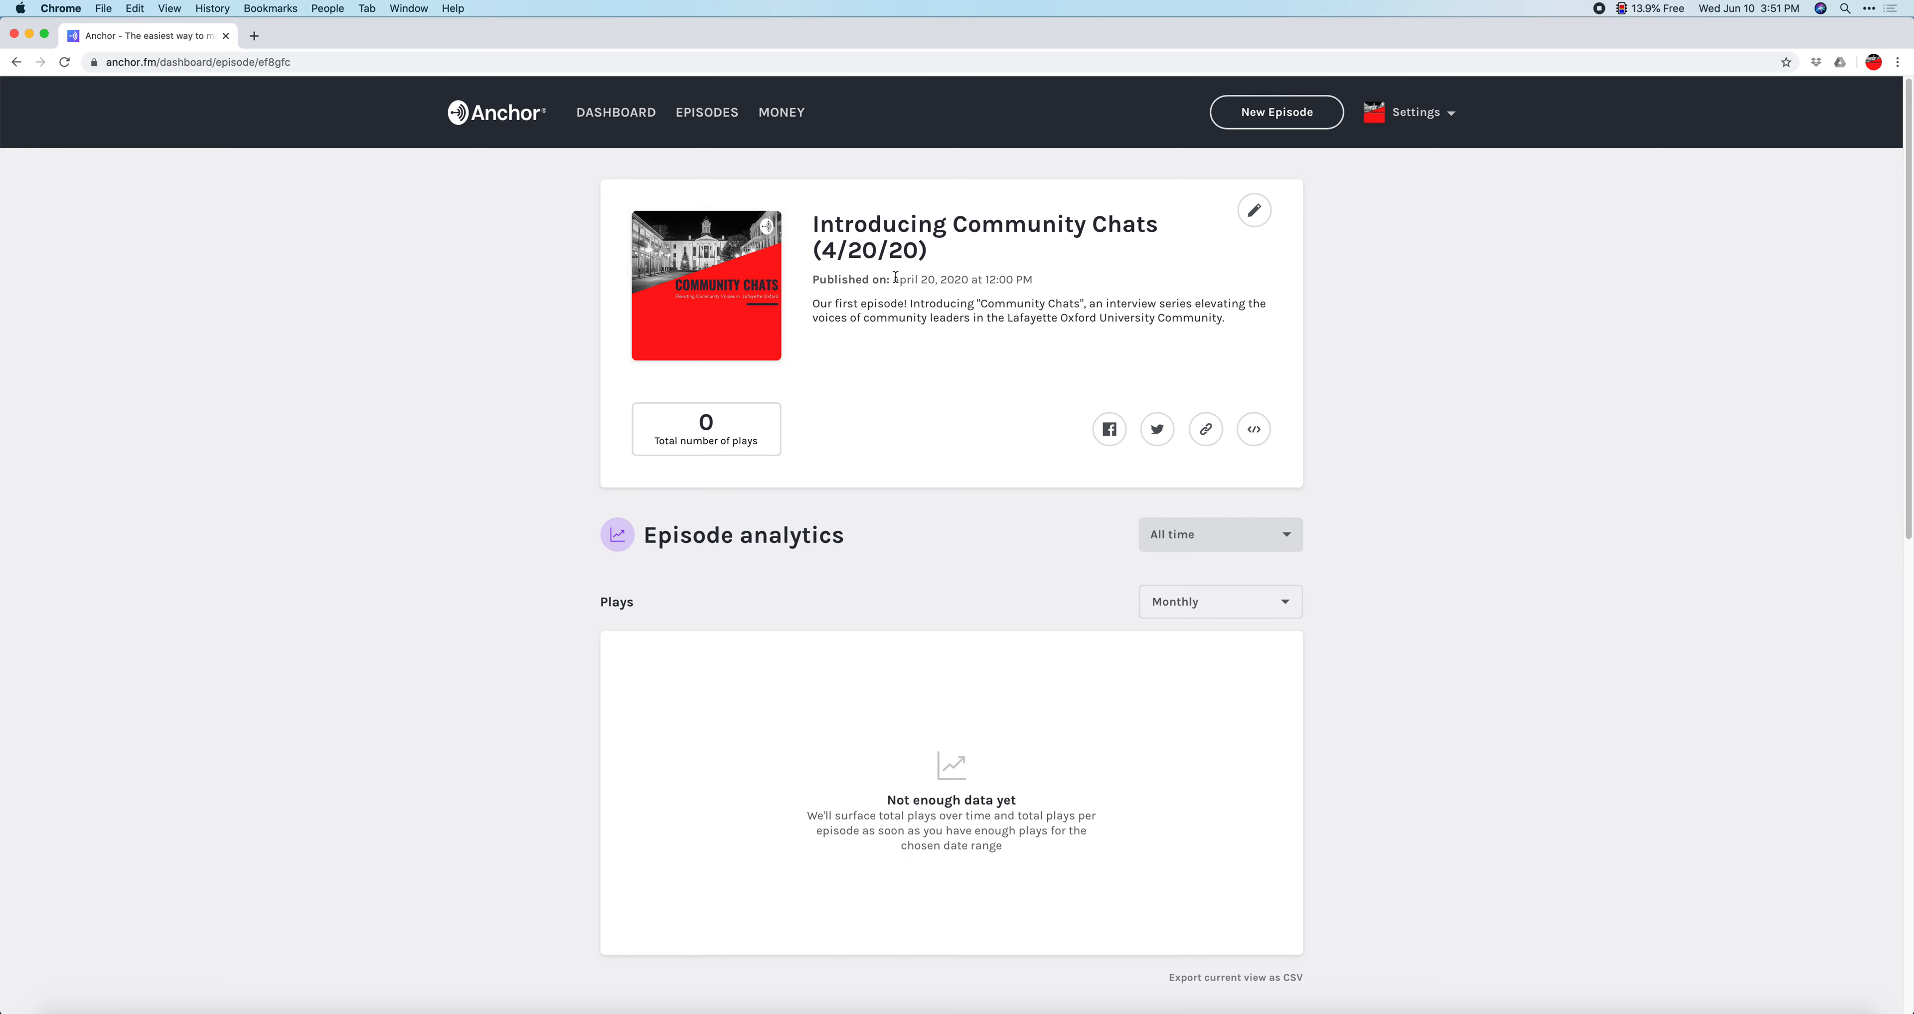
Review the publish date and the description on the new episode's page
{"action": "left_click_drag", "start_coordinate": [893, 279], "coordinate": [1035, 283]}
{"action": "left_click", "coordinate": [993, 298]}
{"action": "left_click_drag", "start_coordinate": [812, 305], "coordinate": [1226, 329]}
{"action": "left_click", "coordinate": [1230, 335]}
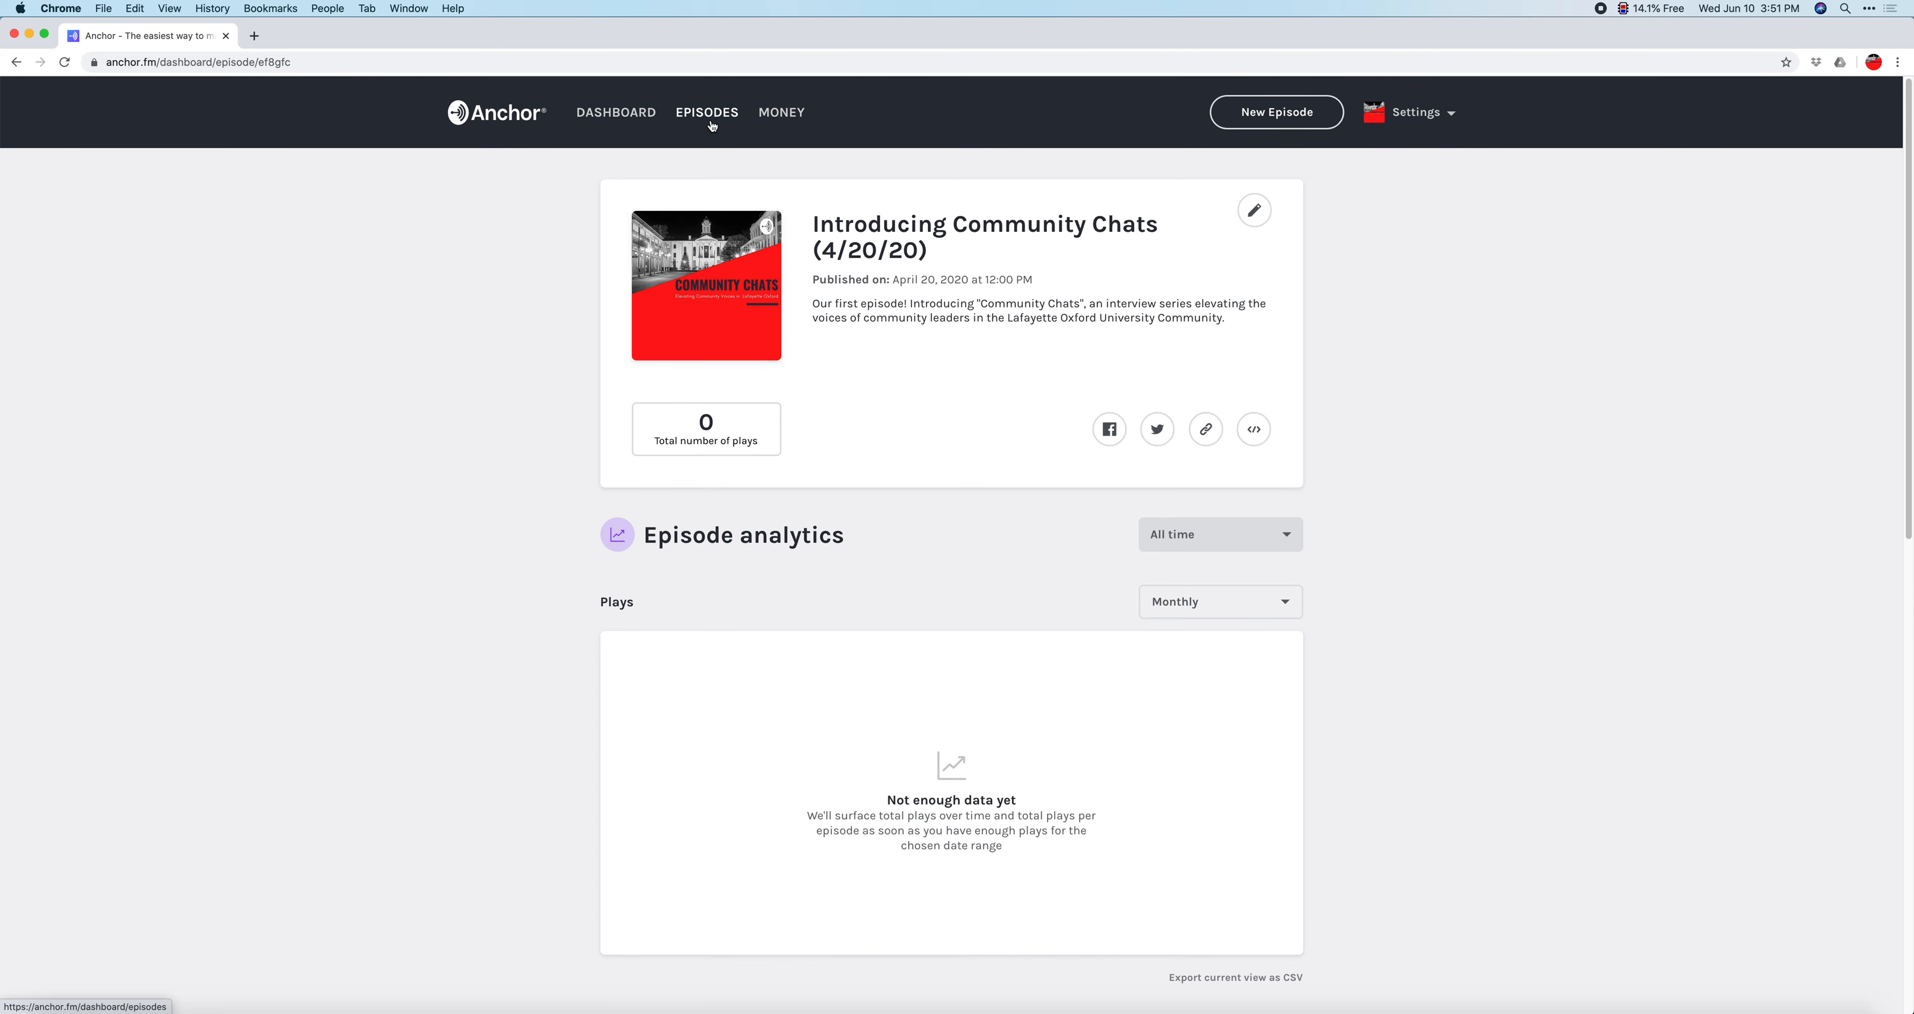
Look over the rest of the episode page and go to the podcast dashboard
{"action": "scroll", "coordinate": [1056, 525], "scroll_direction": "down", "scroll_amount": 1}
{"action": "scroll", "coordinate": [1055, 521], "scroll_direction": "down", "scroll_amount": 3}
{"action": "scroll", "coordinate": [1055, 521], "scroll_direction": "up", "scroll_amount": 3}
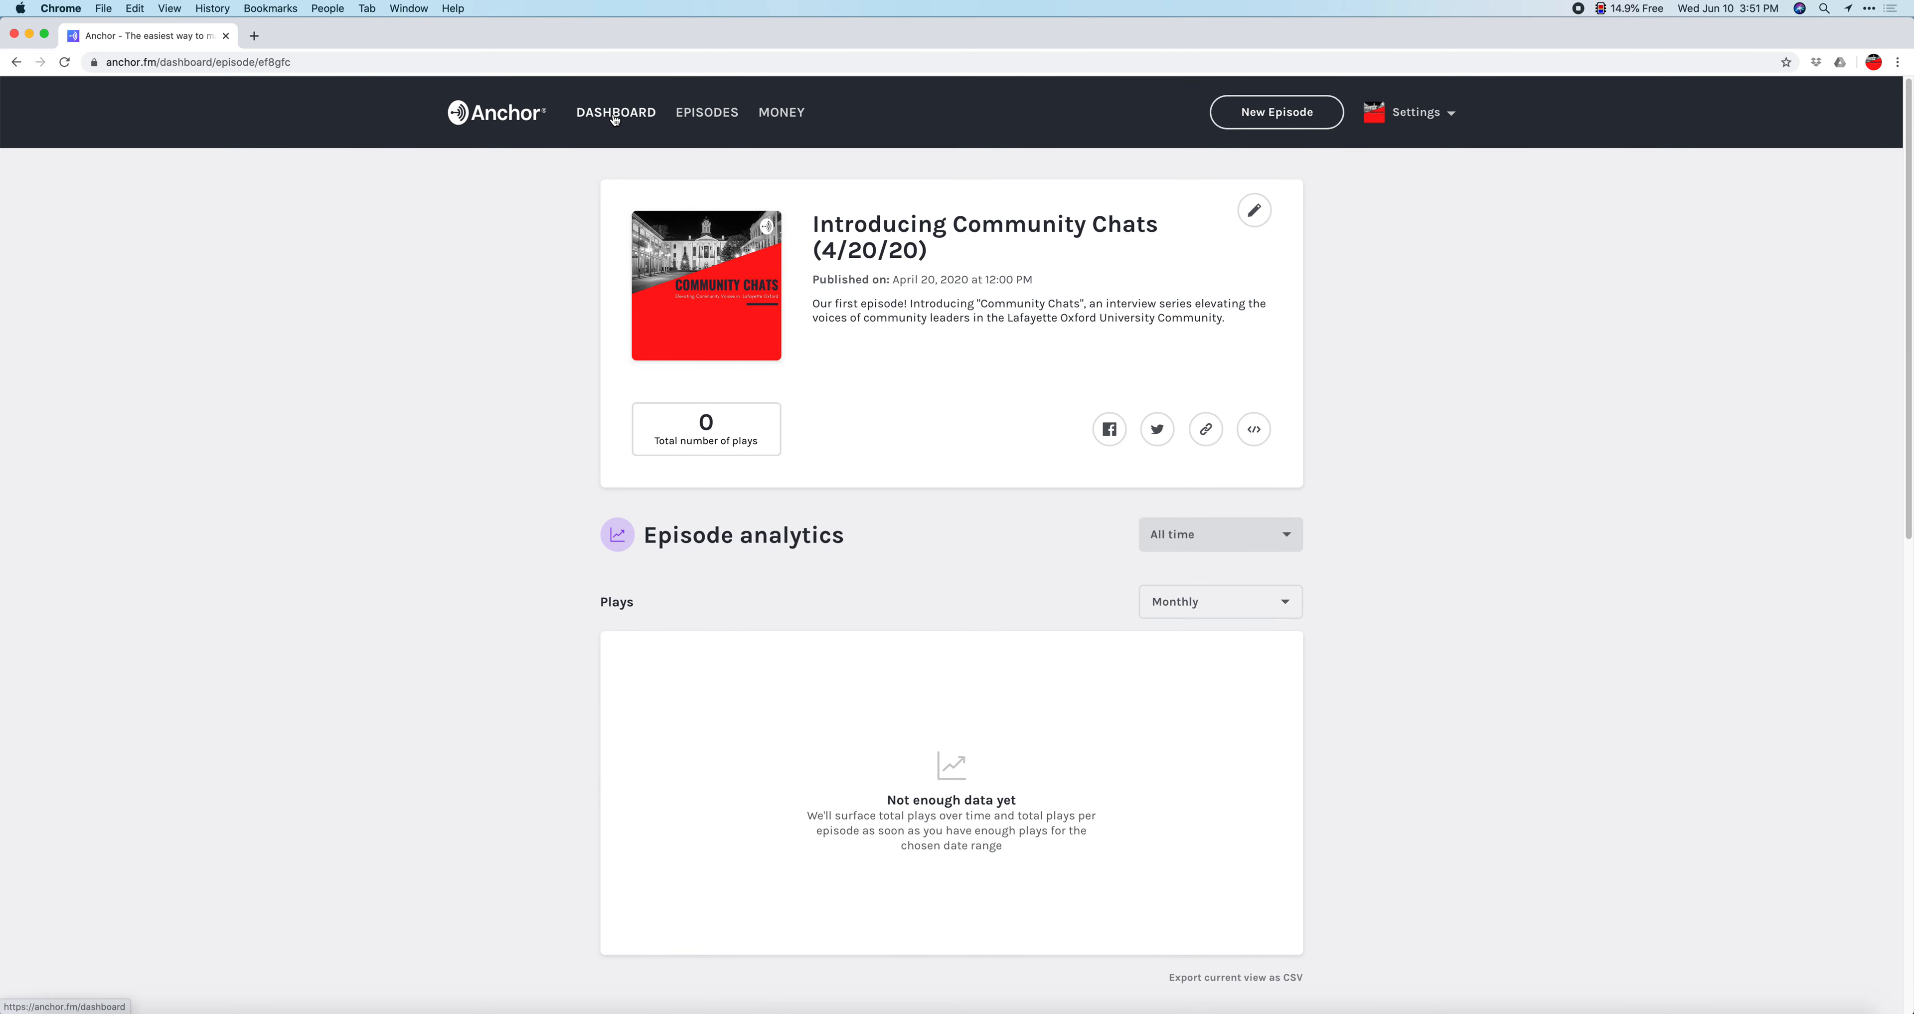
{"action": "left_click", "coordinate": [1416, 112]}
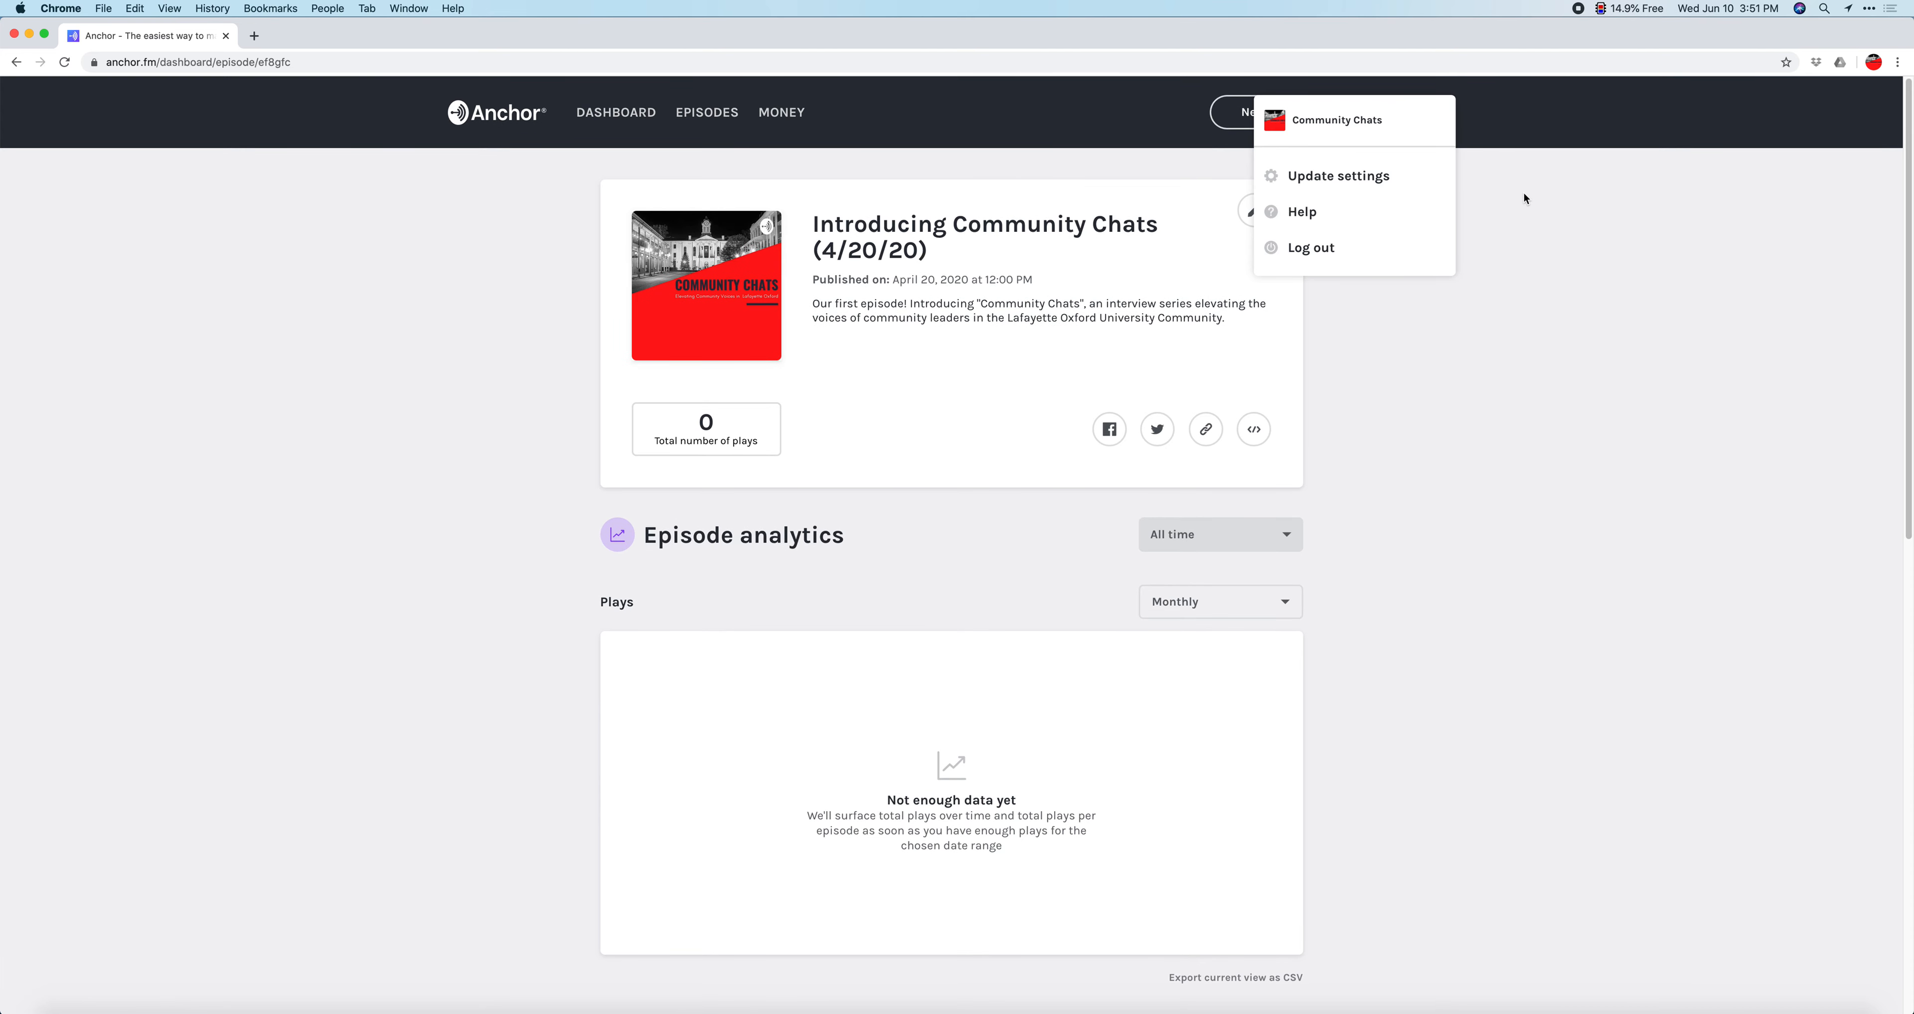
{"action": "left_click", "coordinate": [616, 113]}
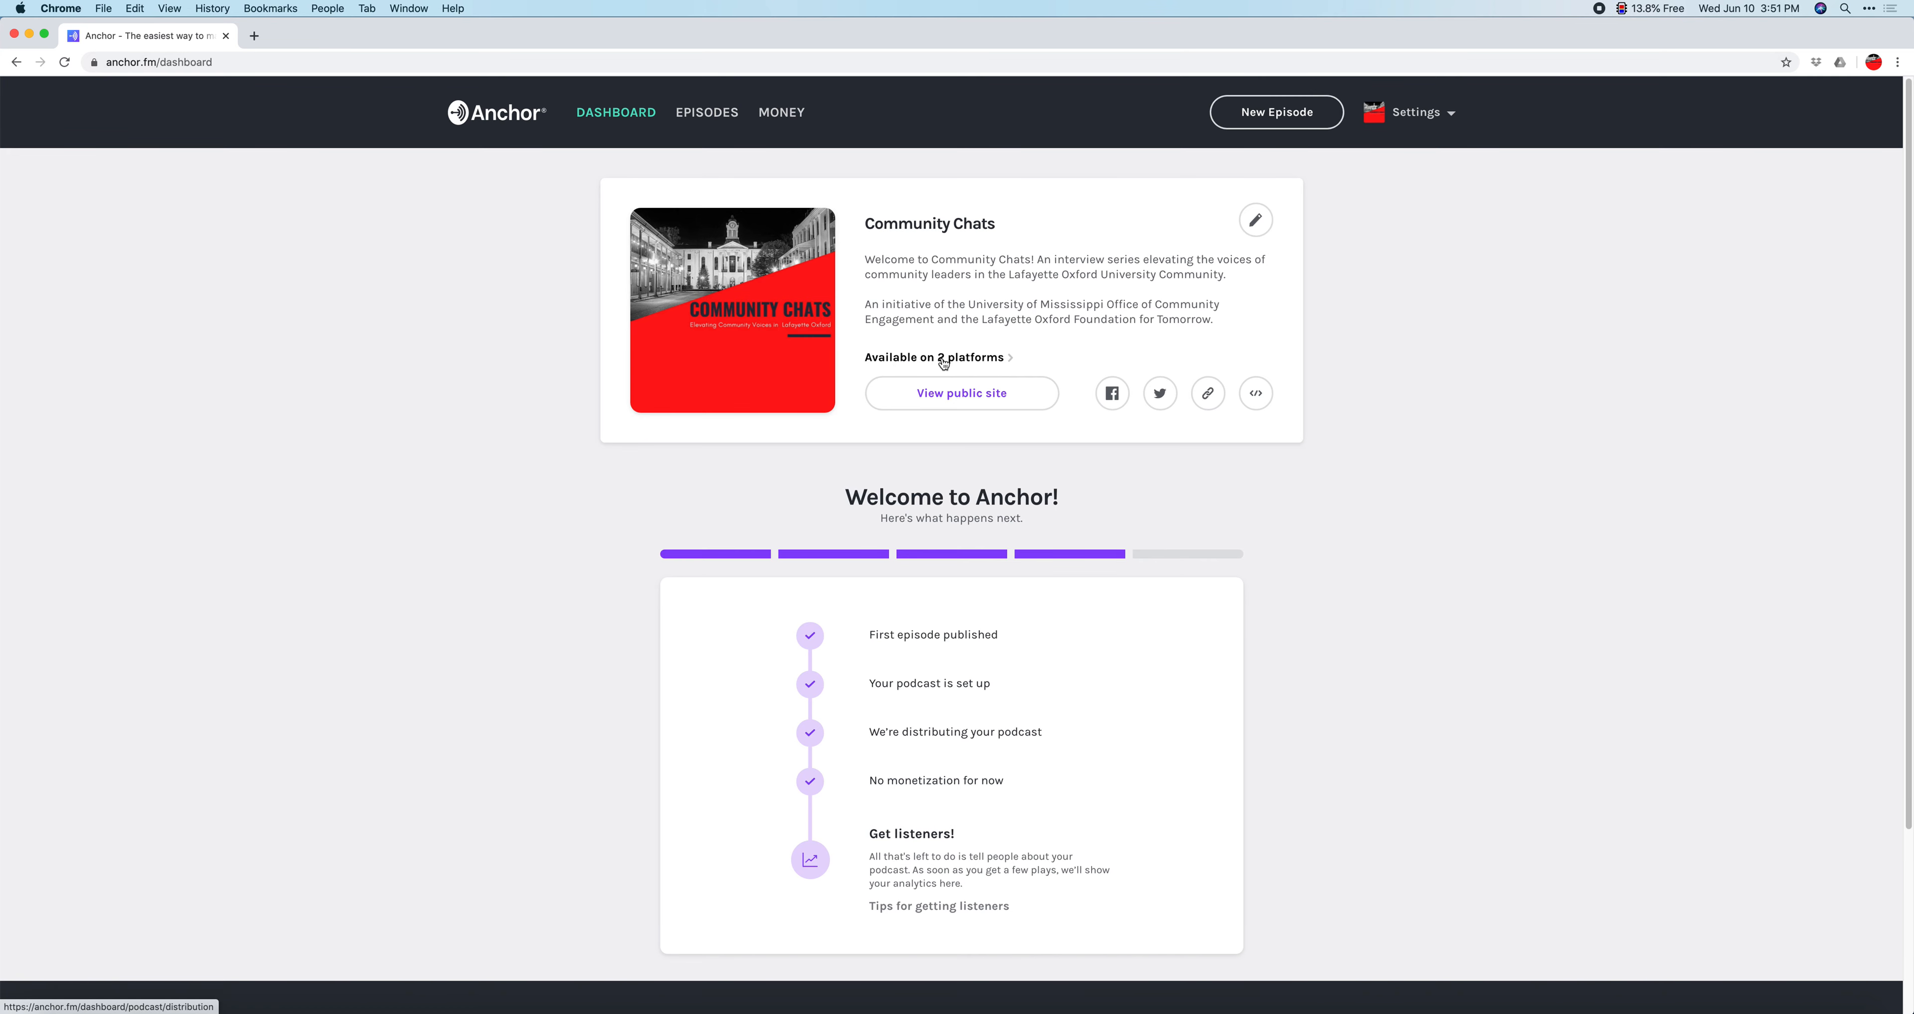
Review the podcast's RSS feed, listening platforms and manual distribution fields, then save the distribution settings and return to the dashboard
{"action": "left_click", "coordinate": [989, 365]}
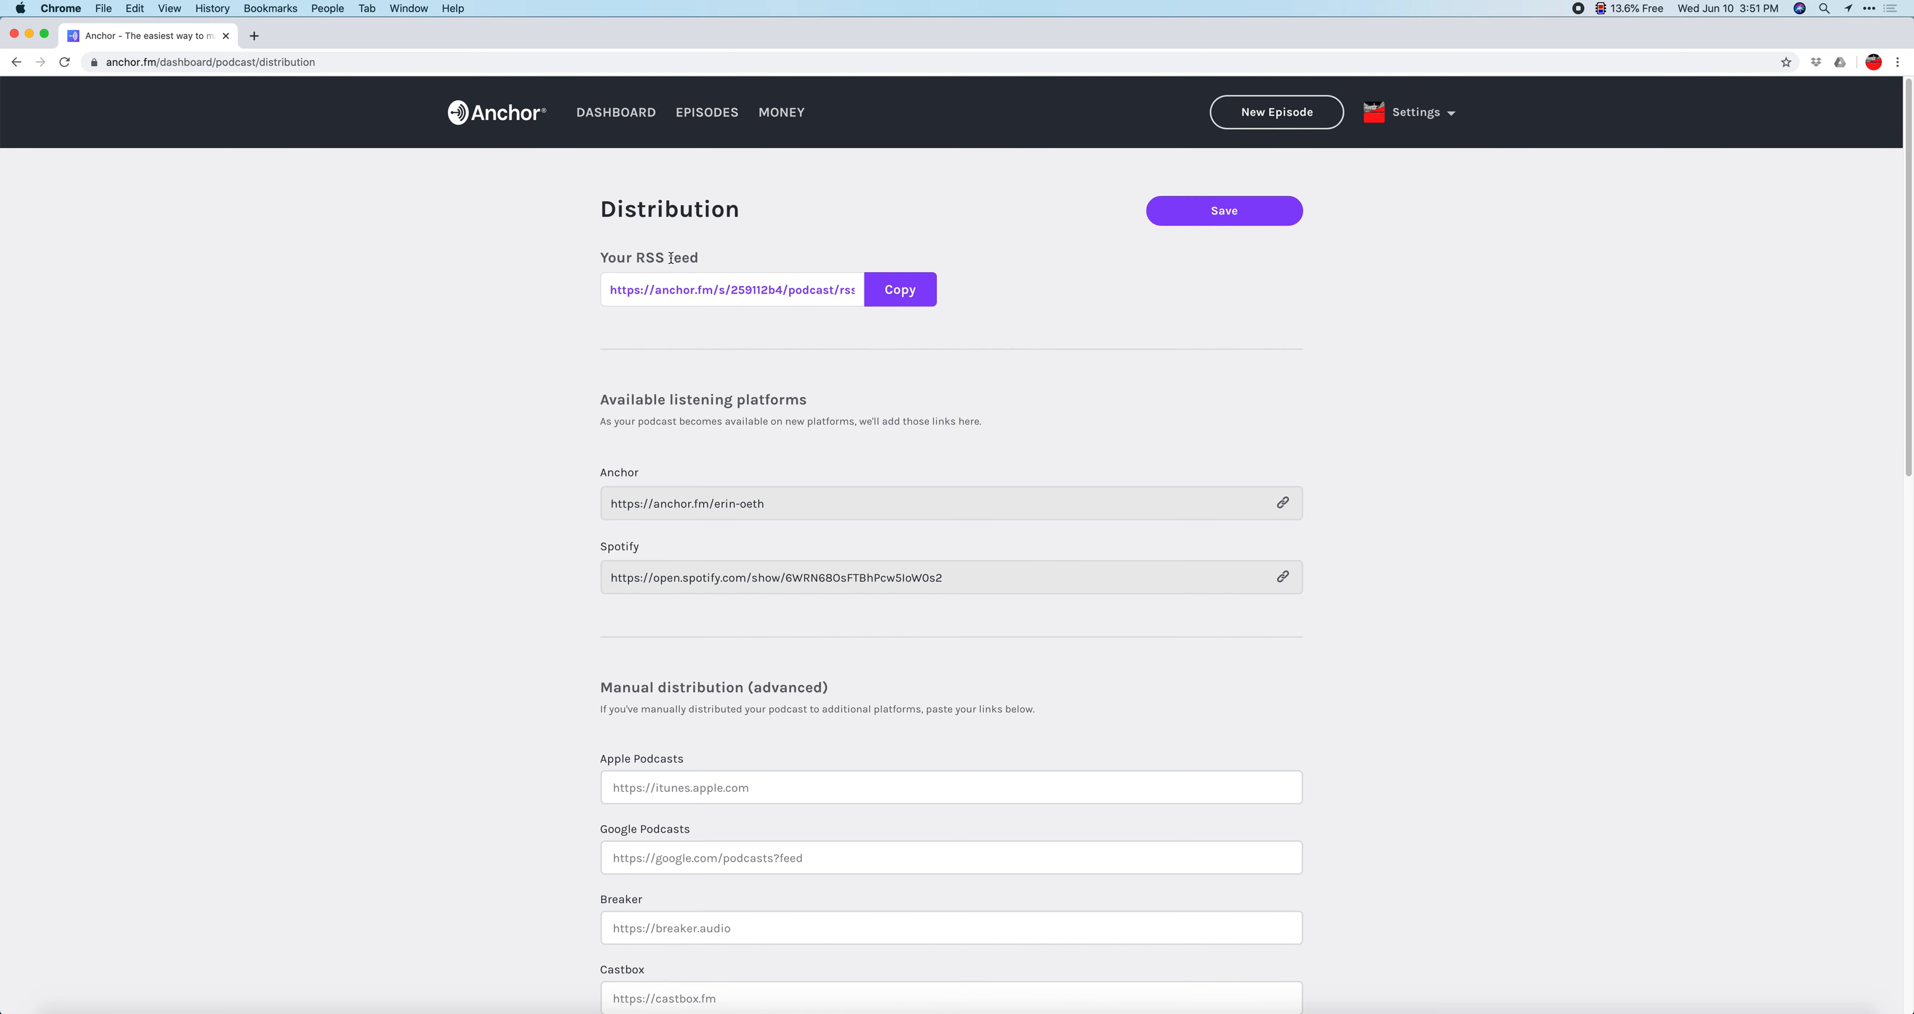
{"action": "scroll", "coordinate": [882, 573], "scroll_direction": "down", "scroll_amount": 3}
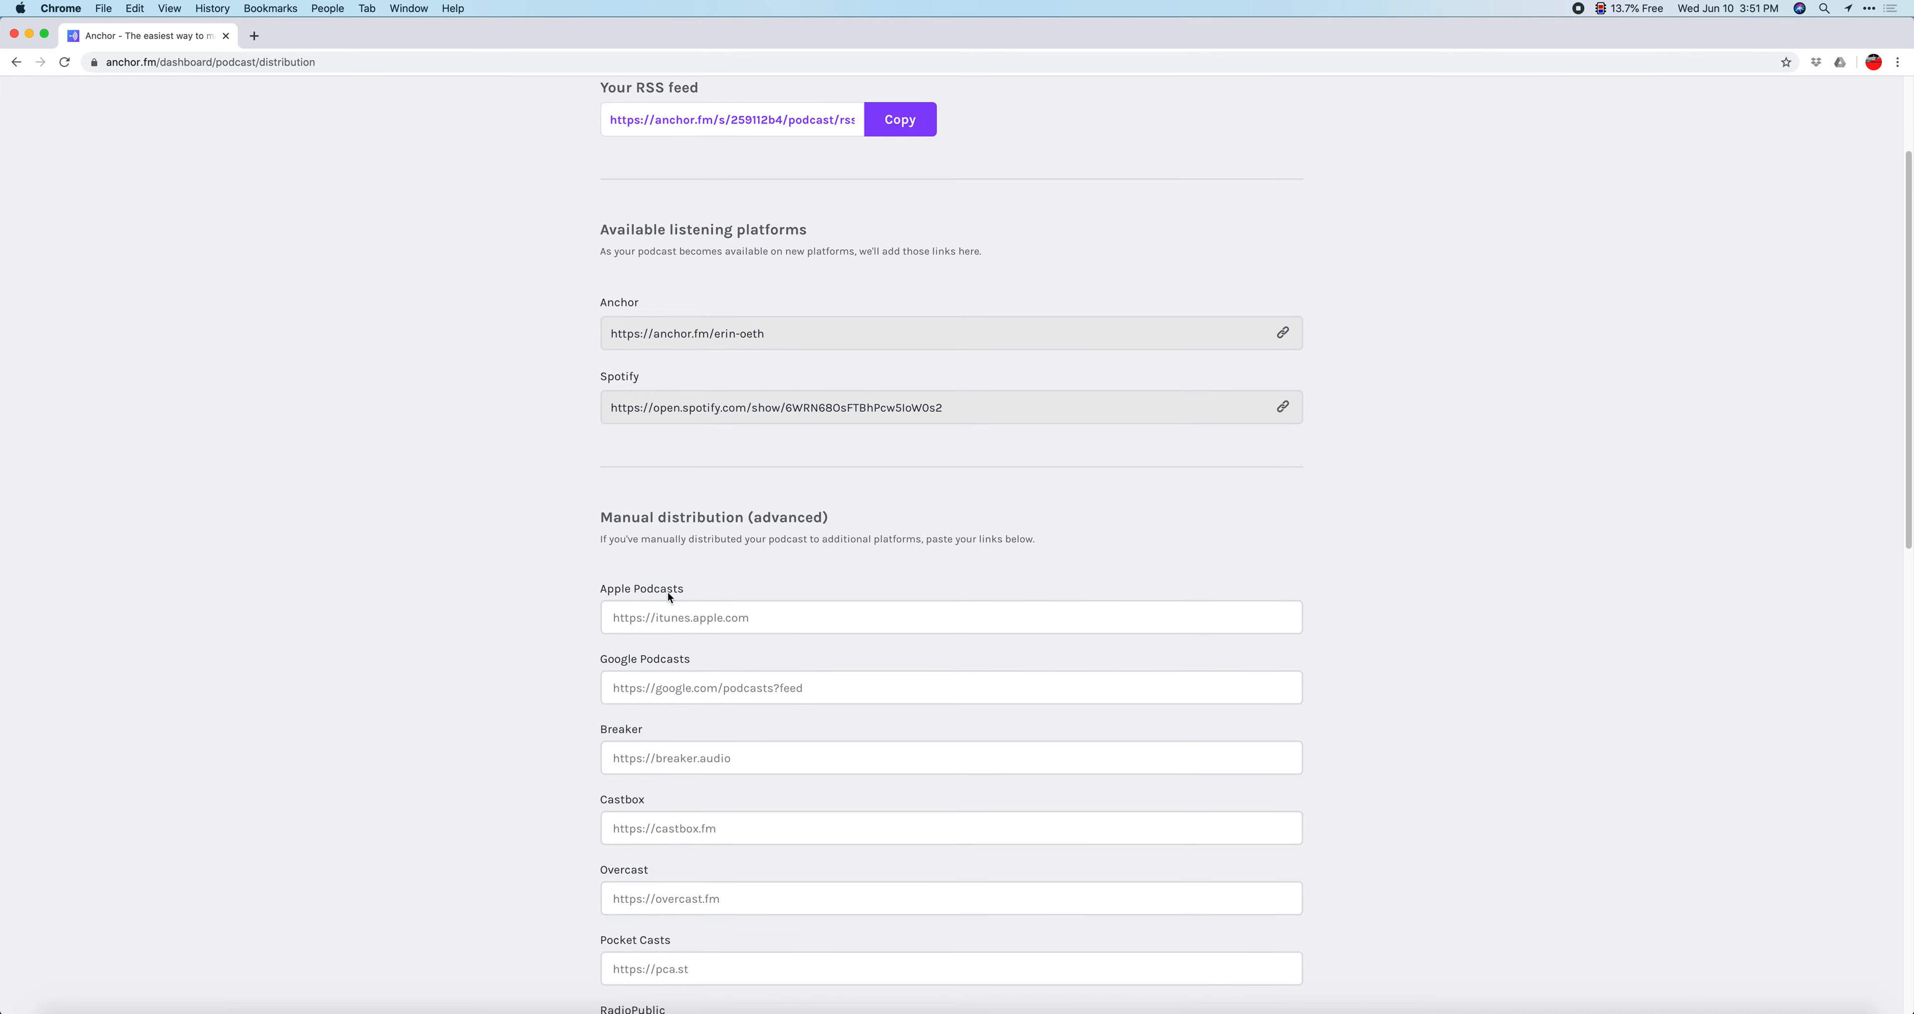
{"action": "scroll", "coordinate": [627, 605], "scroll_direction": "down", "scroll_amount": 1}
{"action": "scroll", "coordinate": [643, 649], "scroll_direction": "down", "scroll_amount": 4}
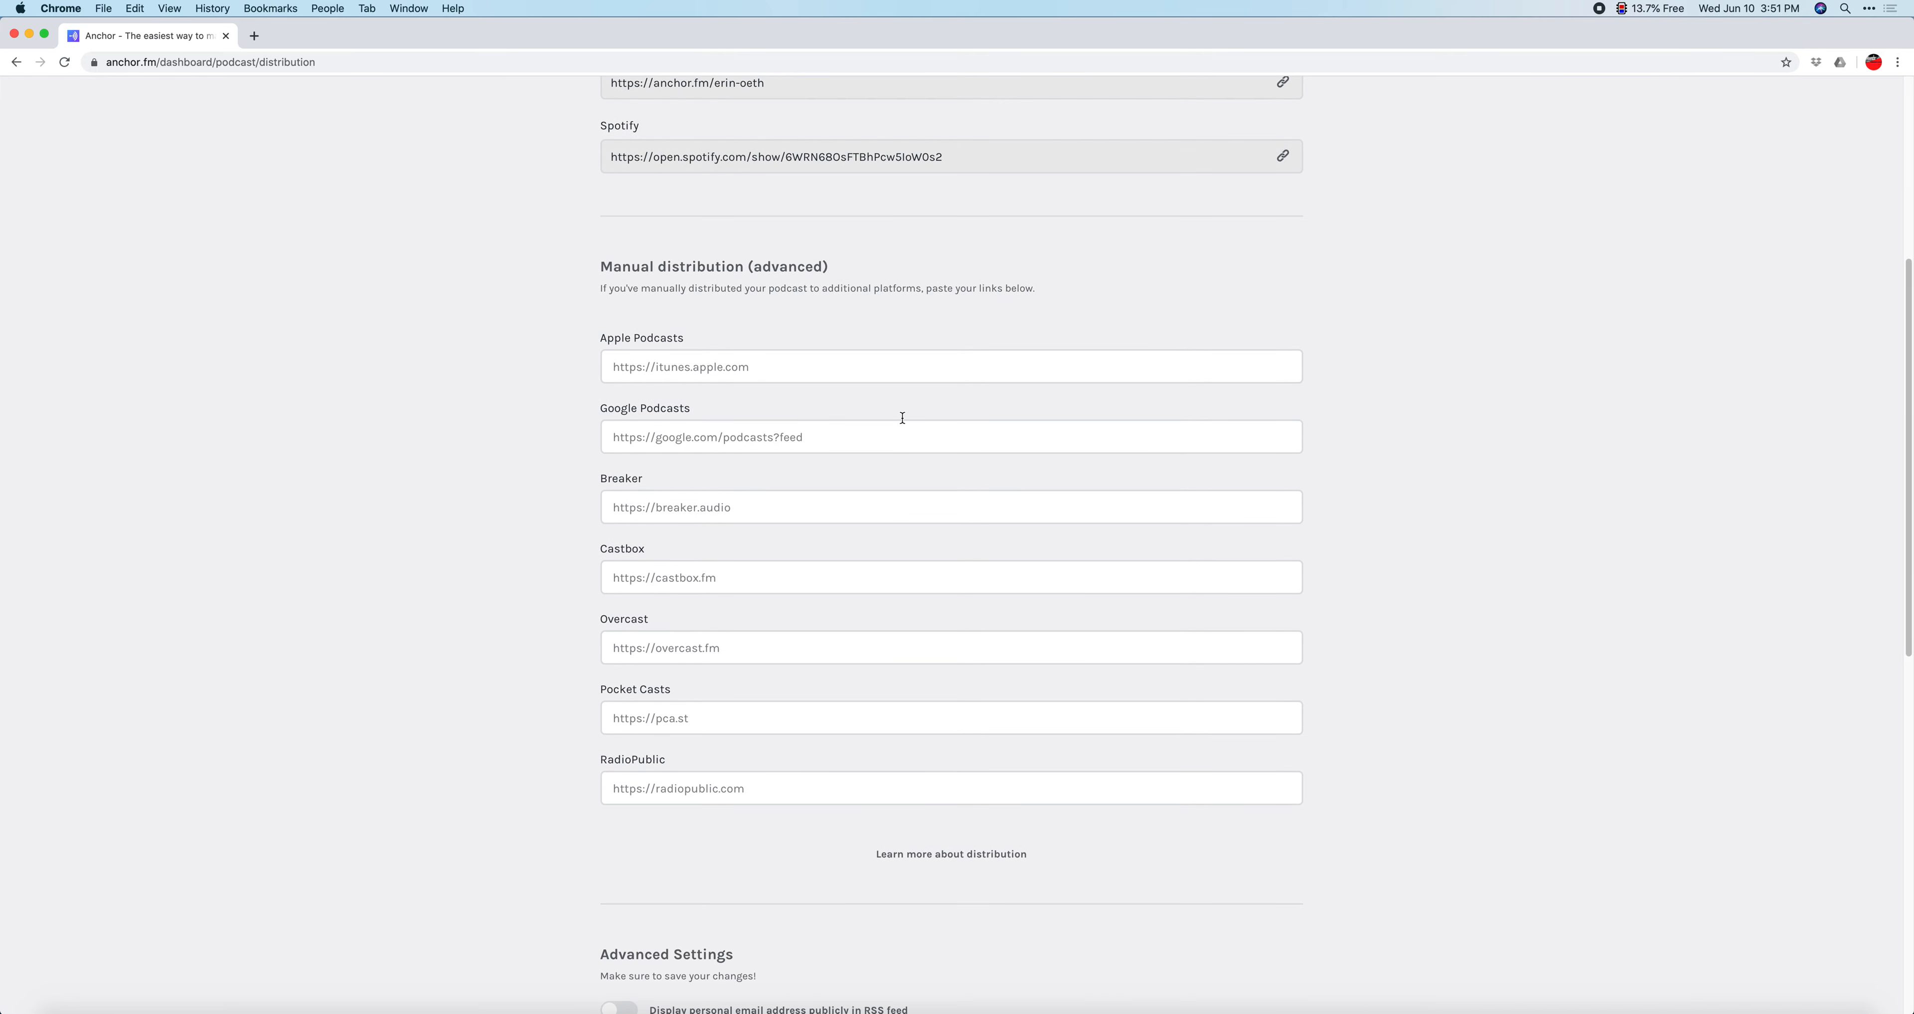
{"action": "scroll", "coordinate": [929, 533], "scroll_direction": "up", "scroll_amount": 8}
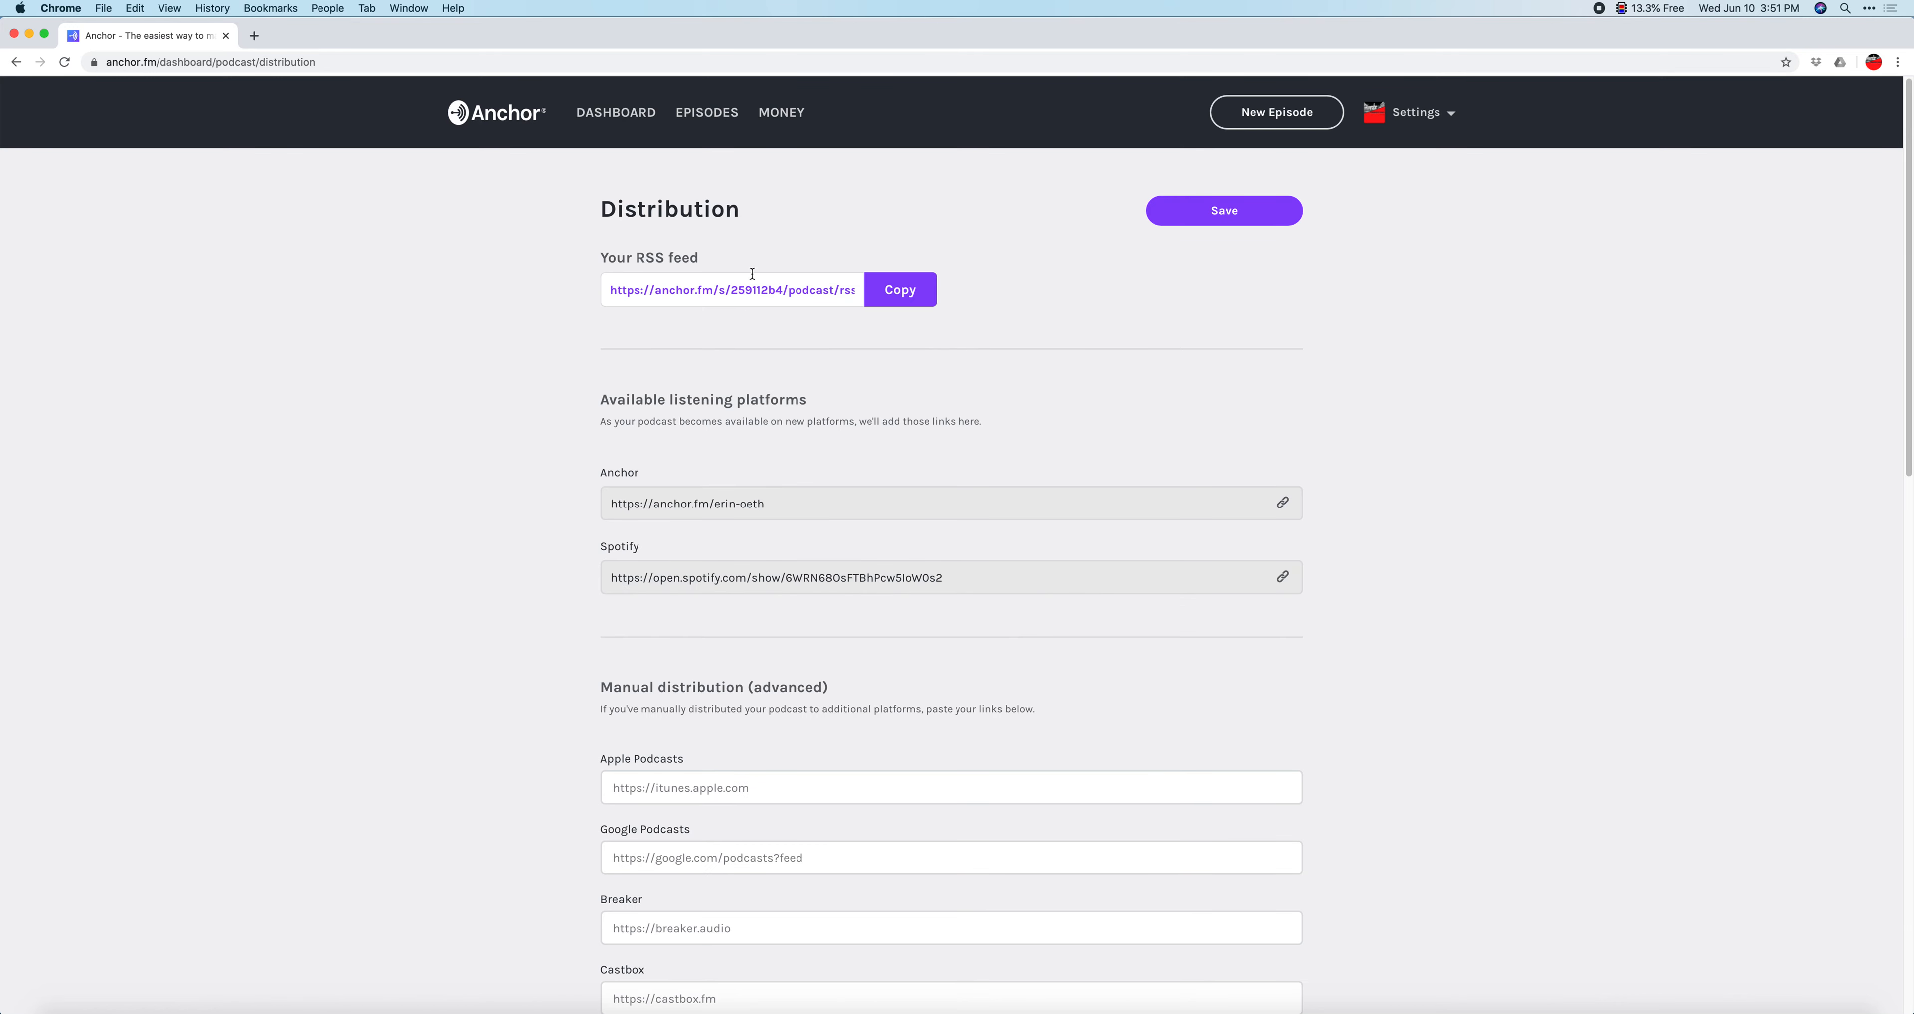
{"action": "scroll", "coordinate": [700, 681], "scroll_direction": "down", "scroll_amount": 1}
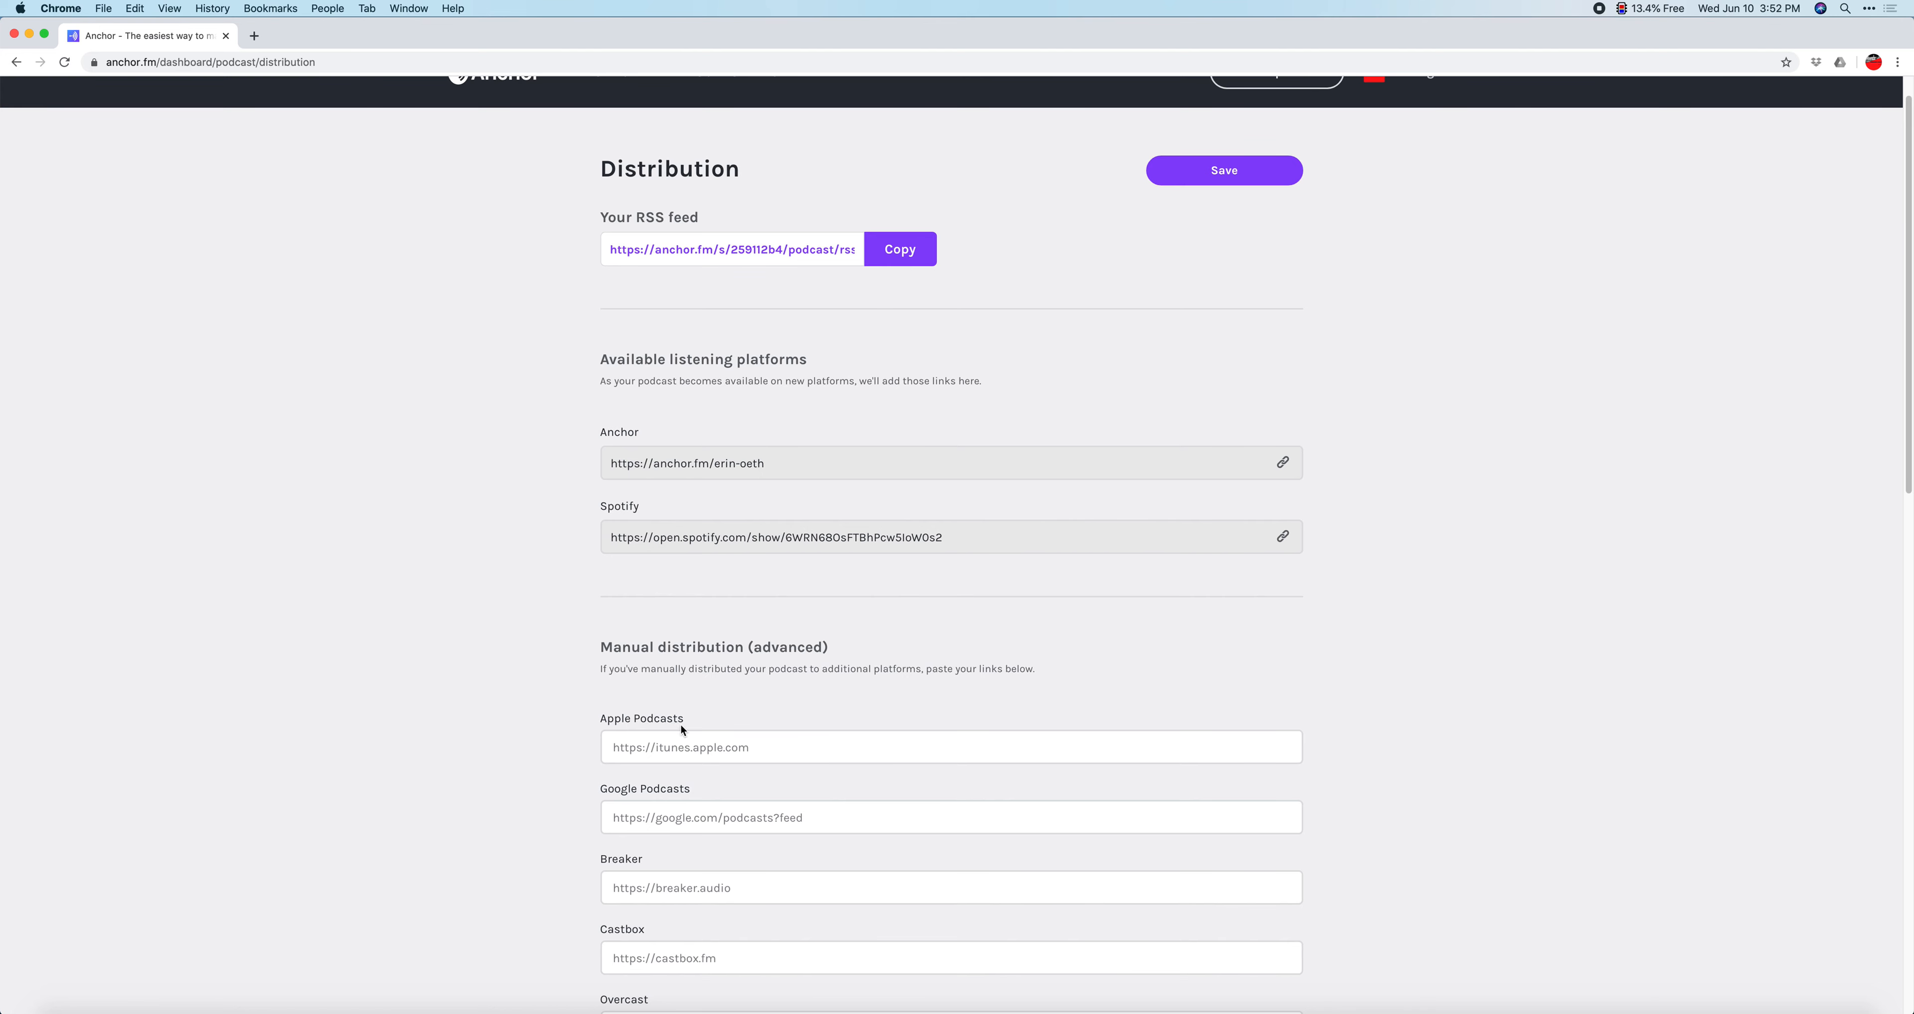
{"action": "scroll", "coordinate": [760, 533], "scroll_direction": "up", "scroll_amount": 1}
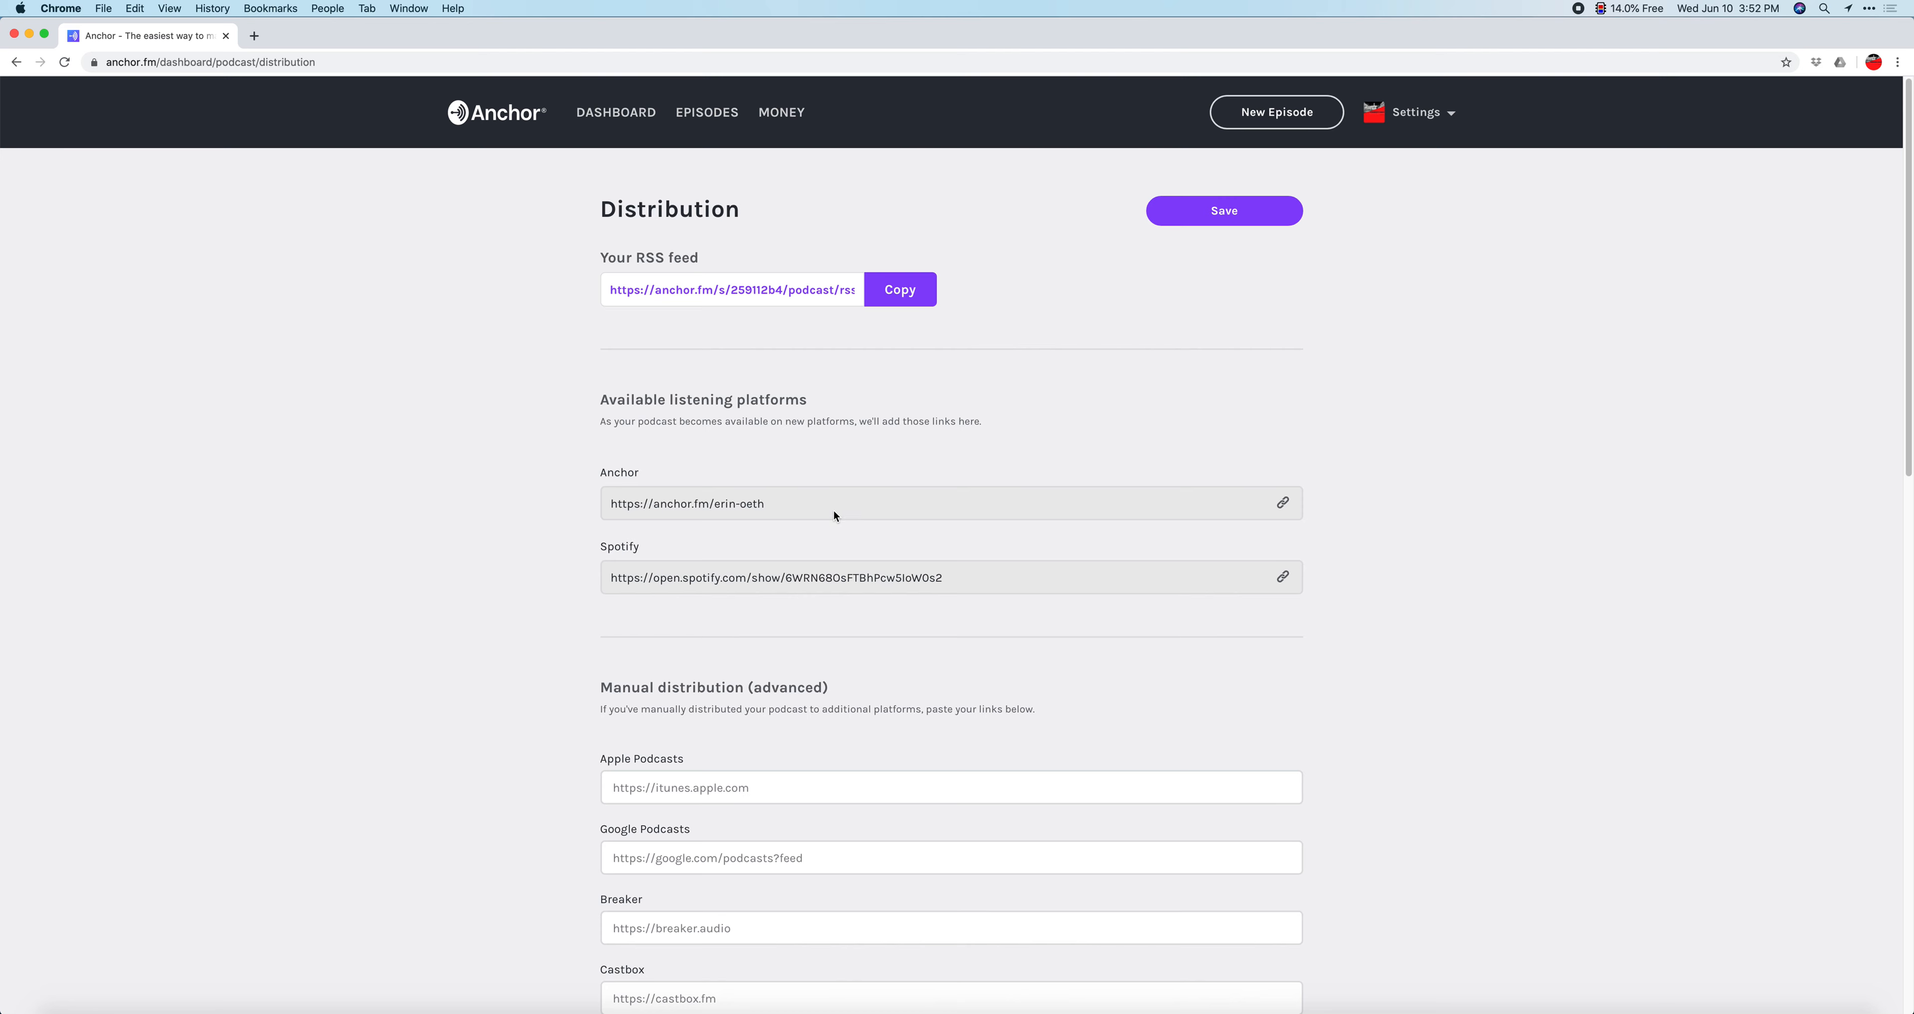
{"action": "left_click", "coordinate": [1200, 217]}
{"action": "left_click", "coordinate": [600, 119]}
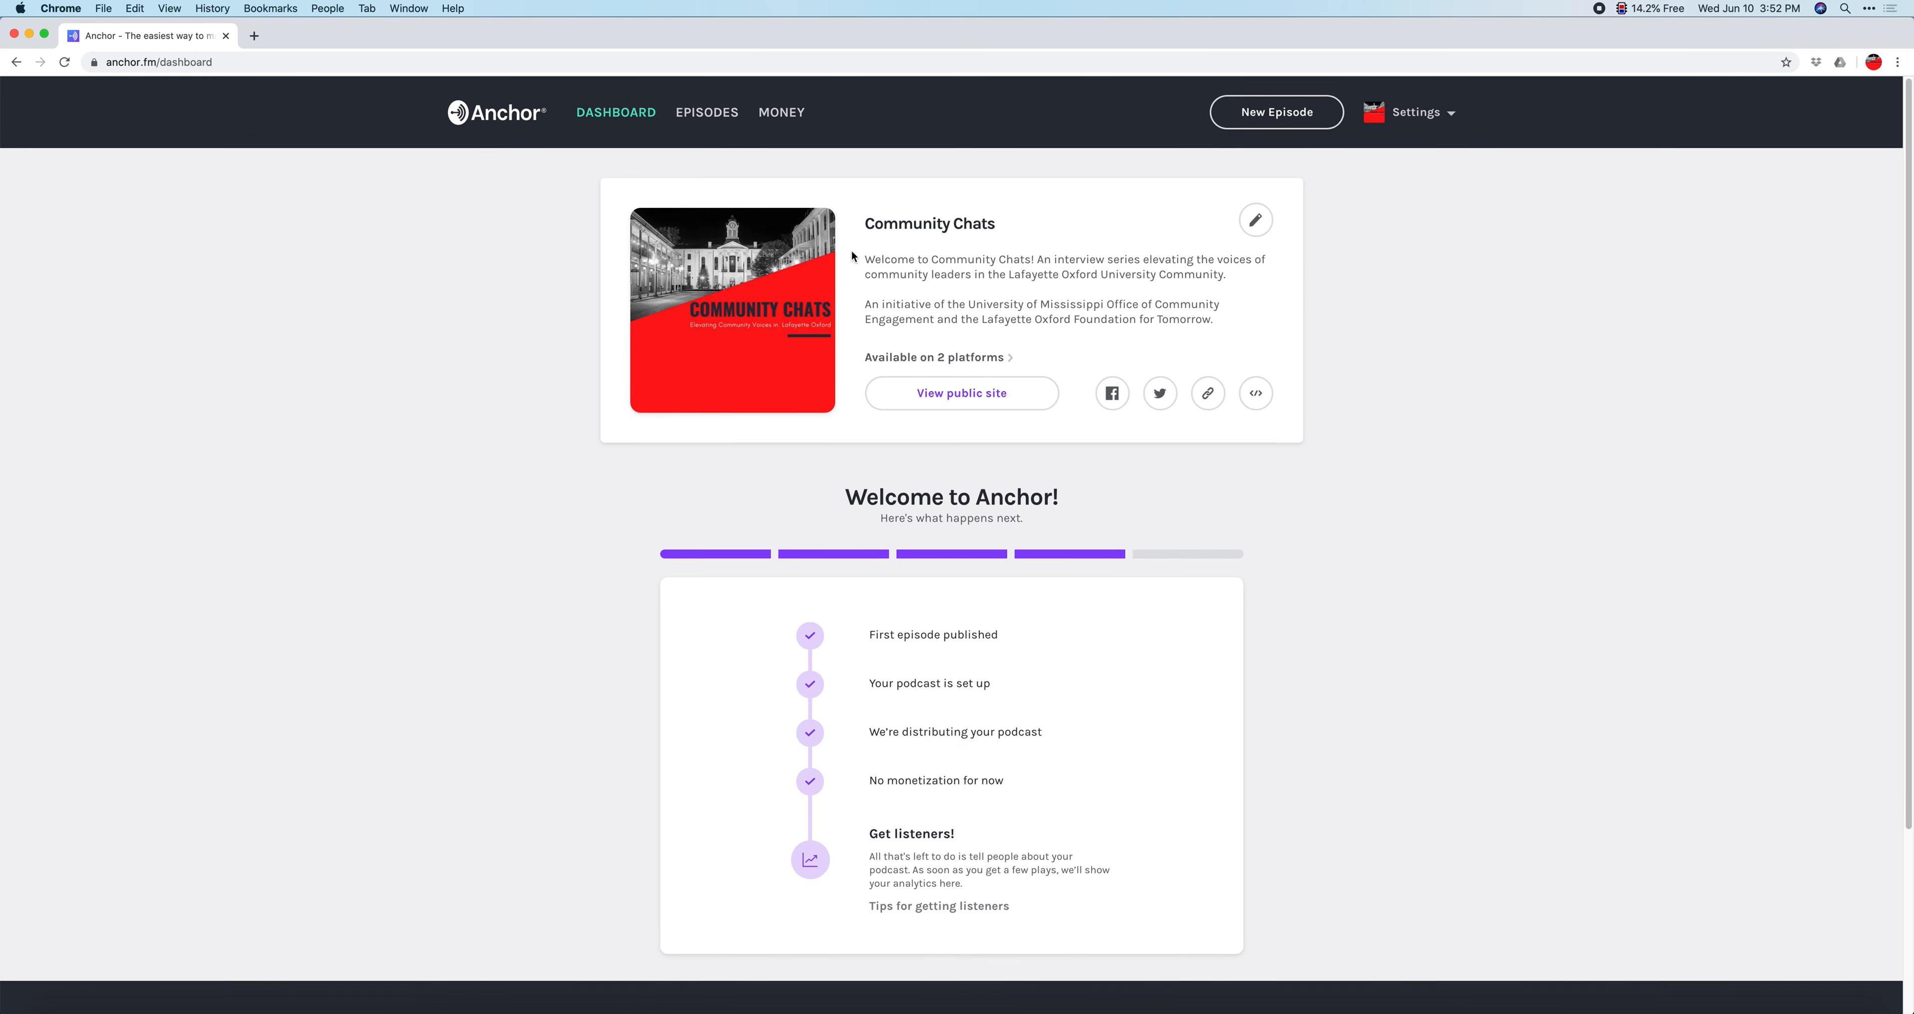
Look over the episode list and the actions available for the "Introducing Community Chats" episode
{"action": "left_click", "coordinate": [706, 117]}
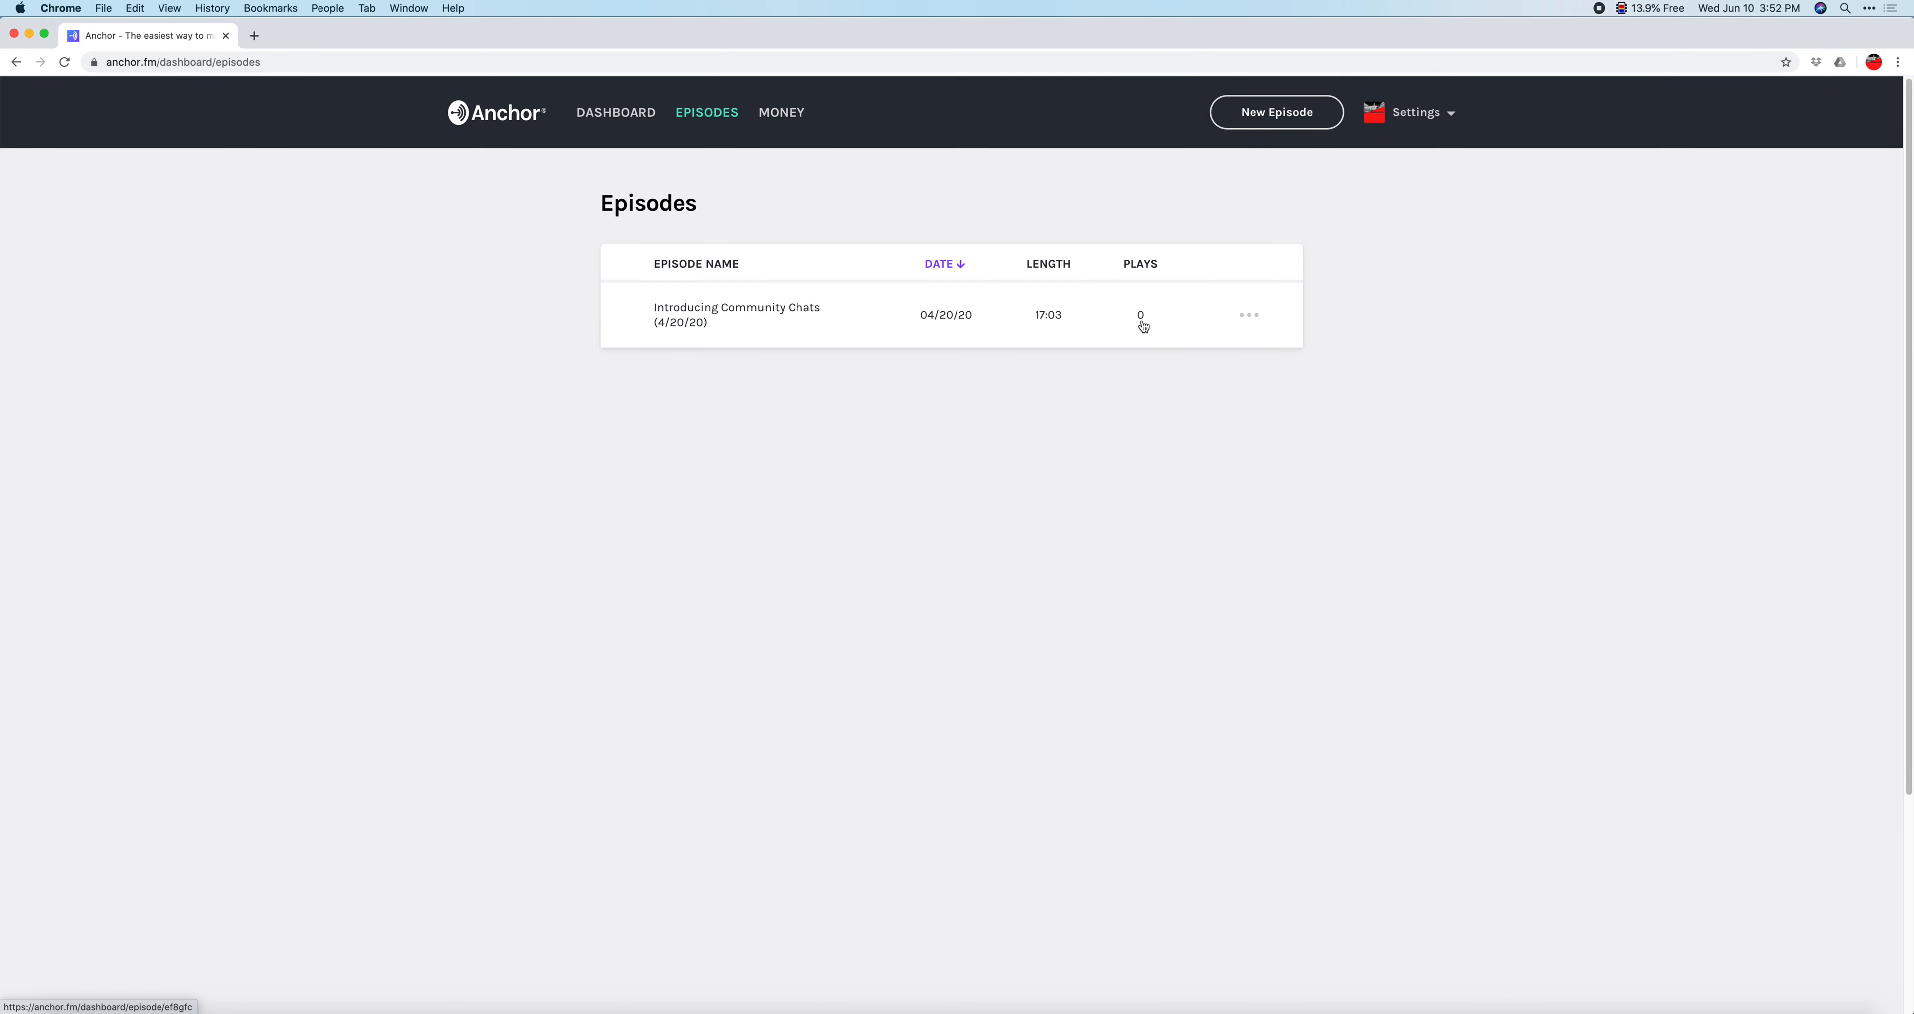
{"action": "left_click", "coordinate": [1245, 317]}
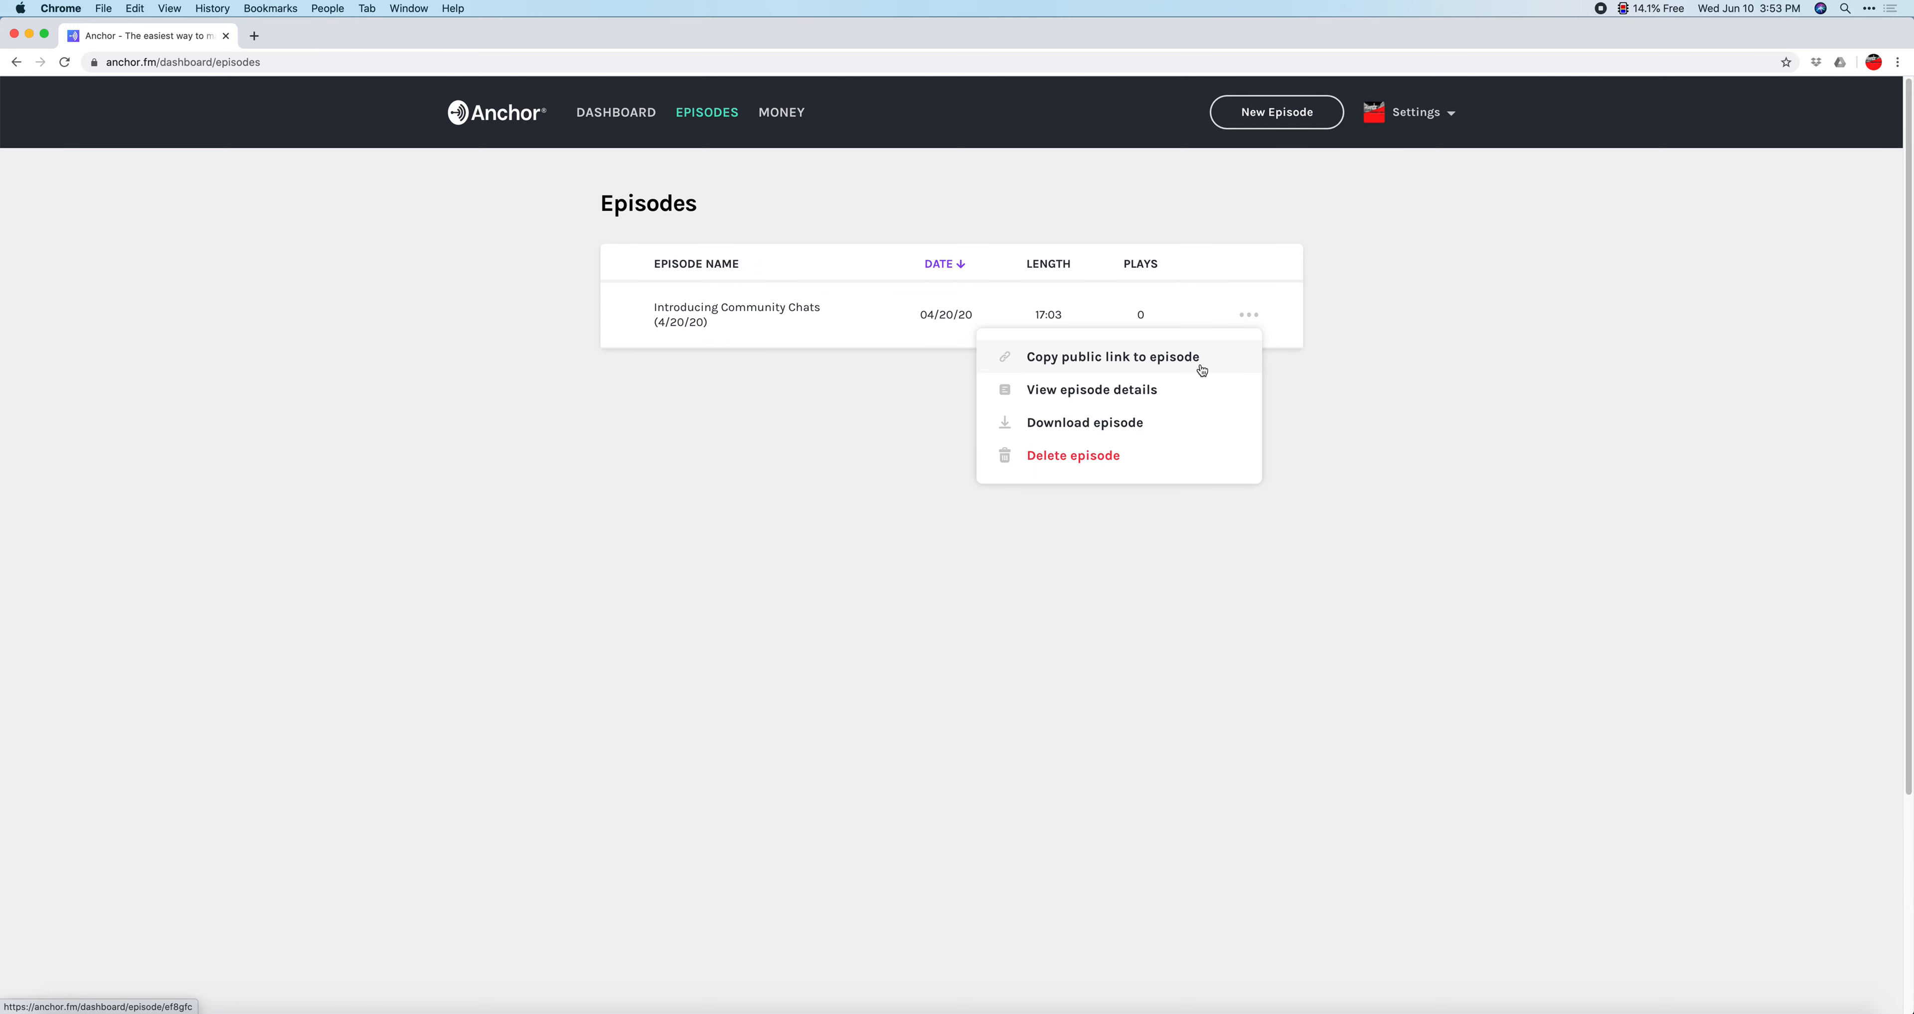
{"action": "left_click", "coordinate": [1360, 329]}
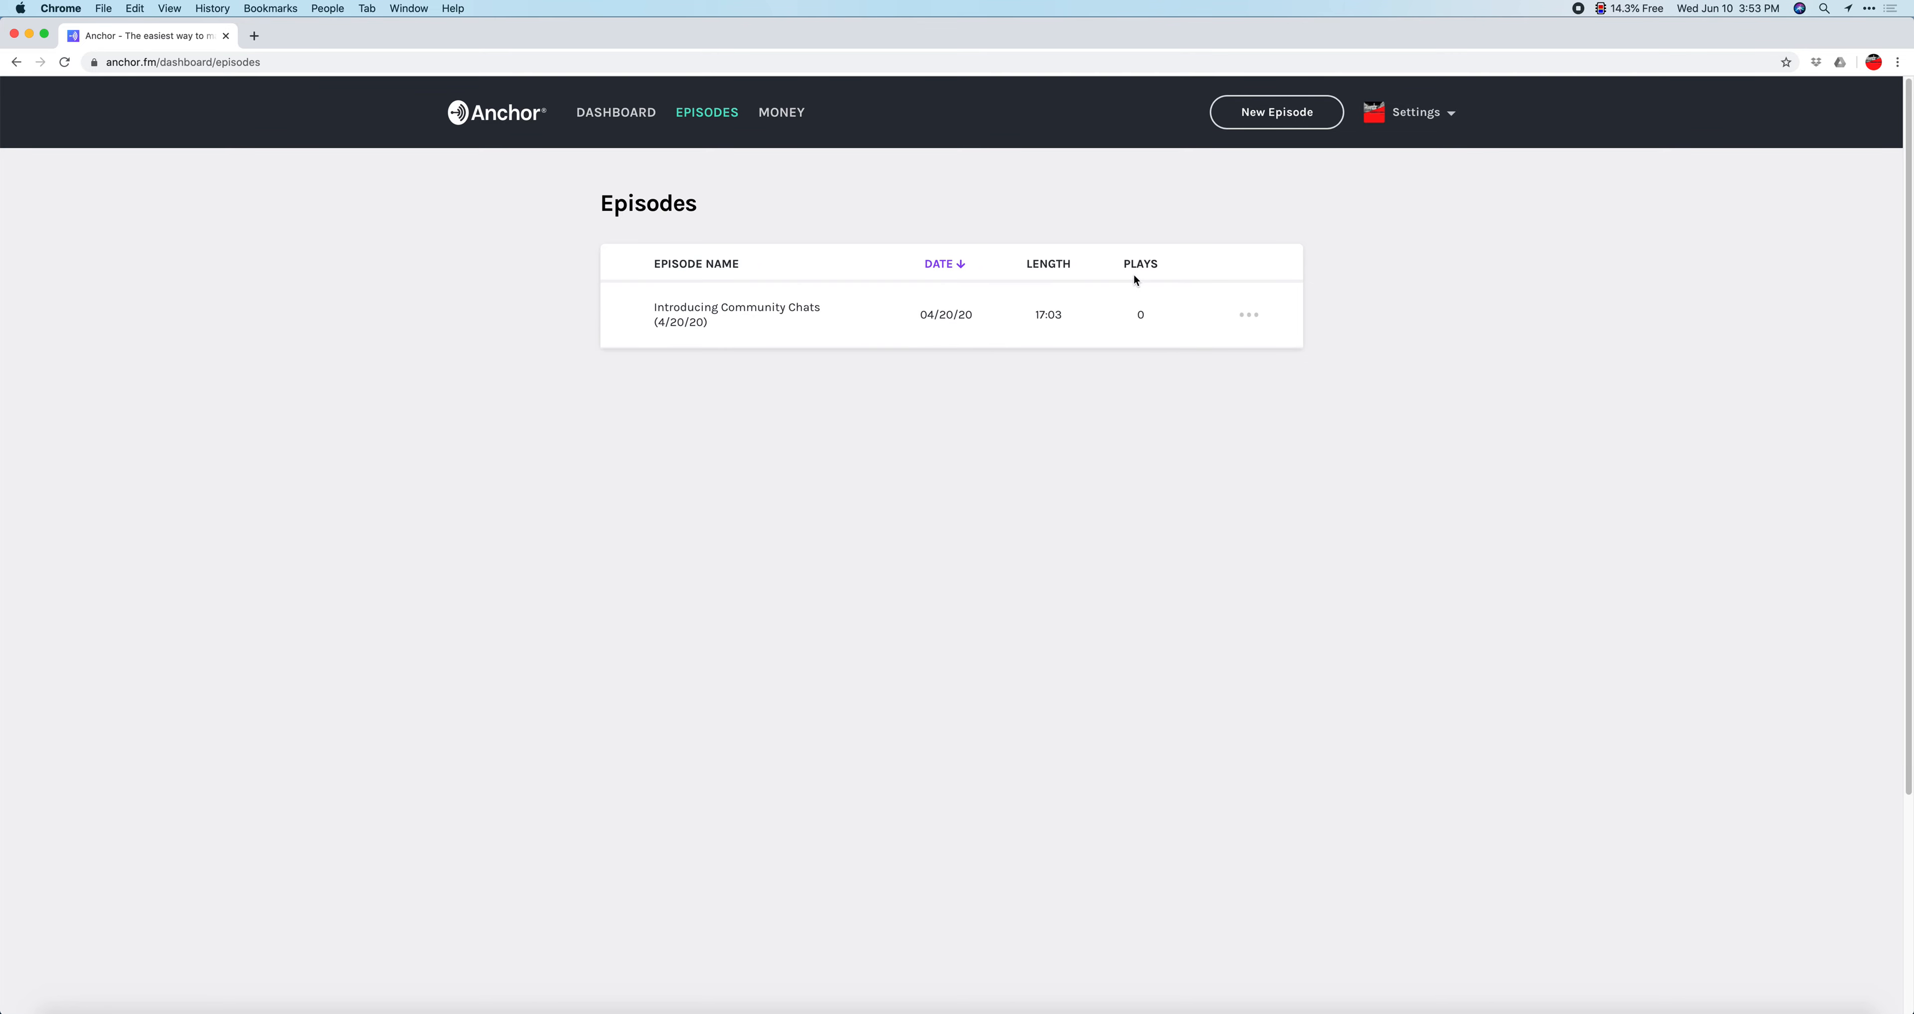
Return to the podcast dashboard and start creating a new episode
{"action": "left_click", "coordinate": [628, 116]}
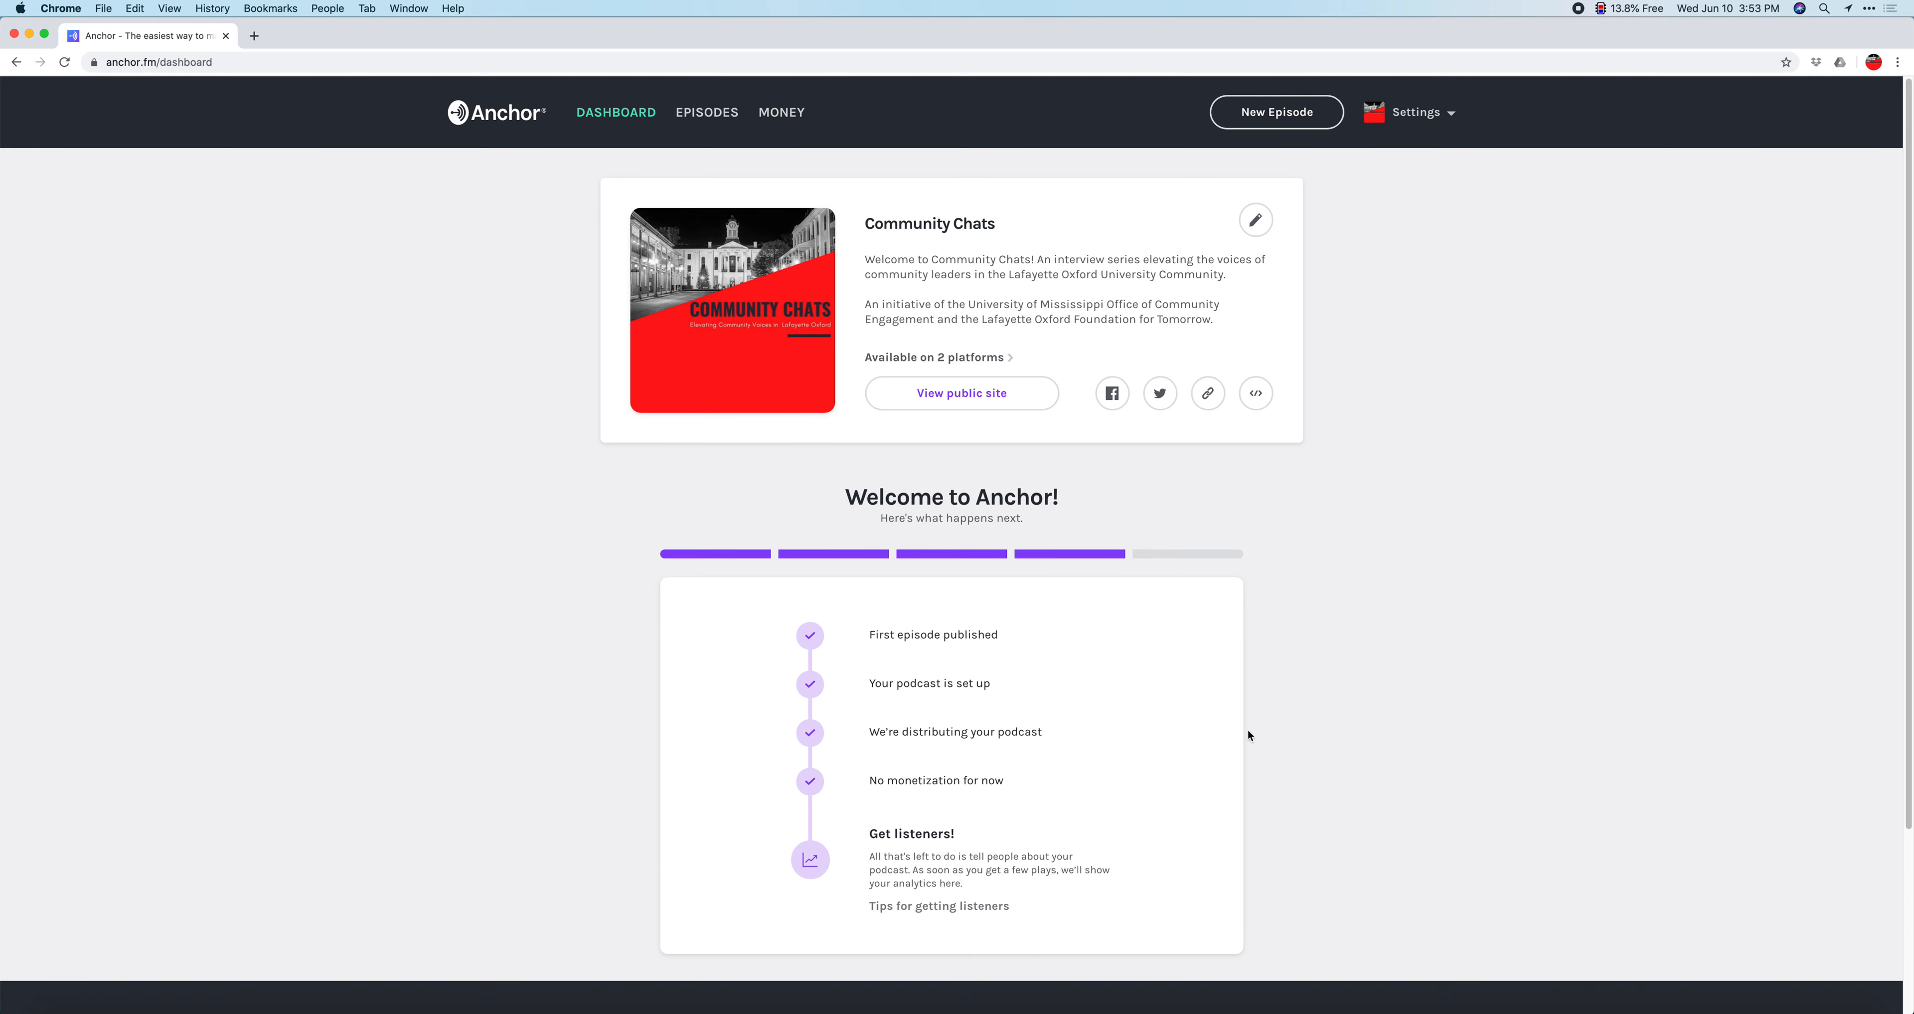
{"action": "left_click", "coordinate": [1285, 119]}
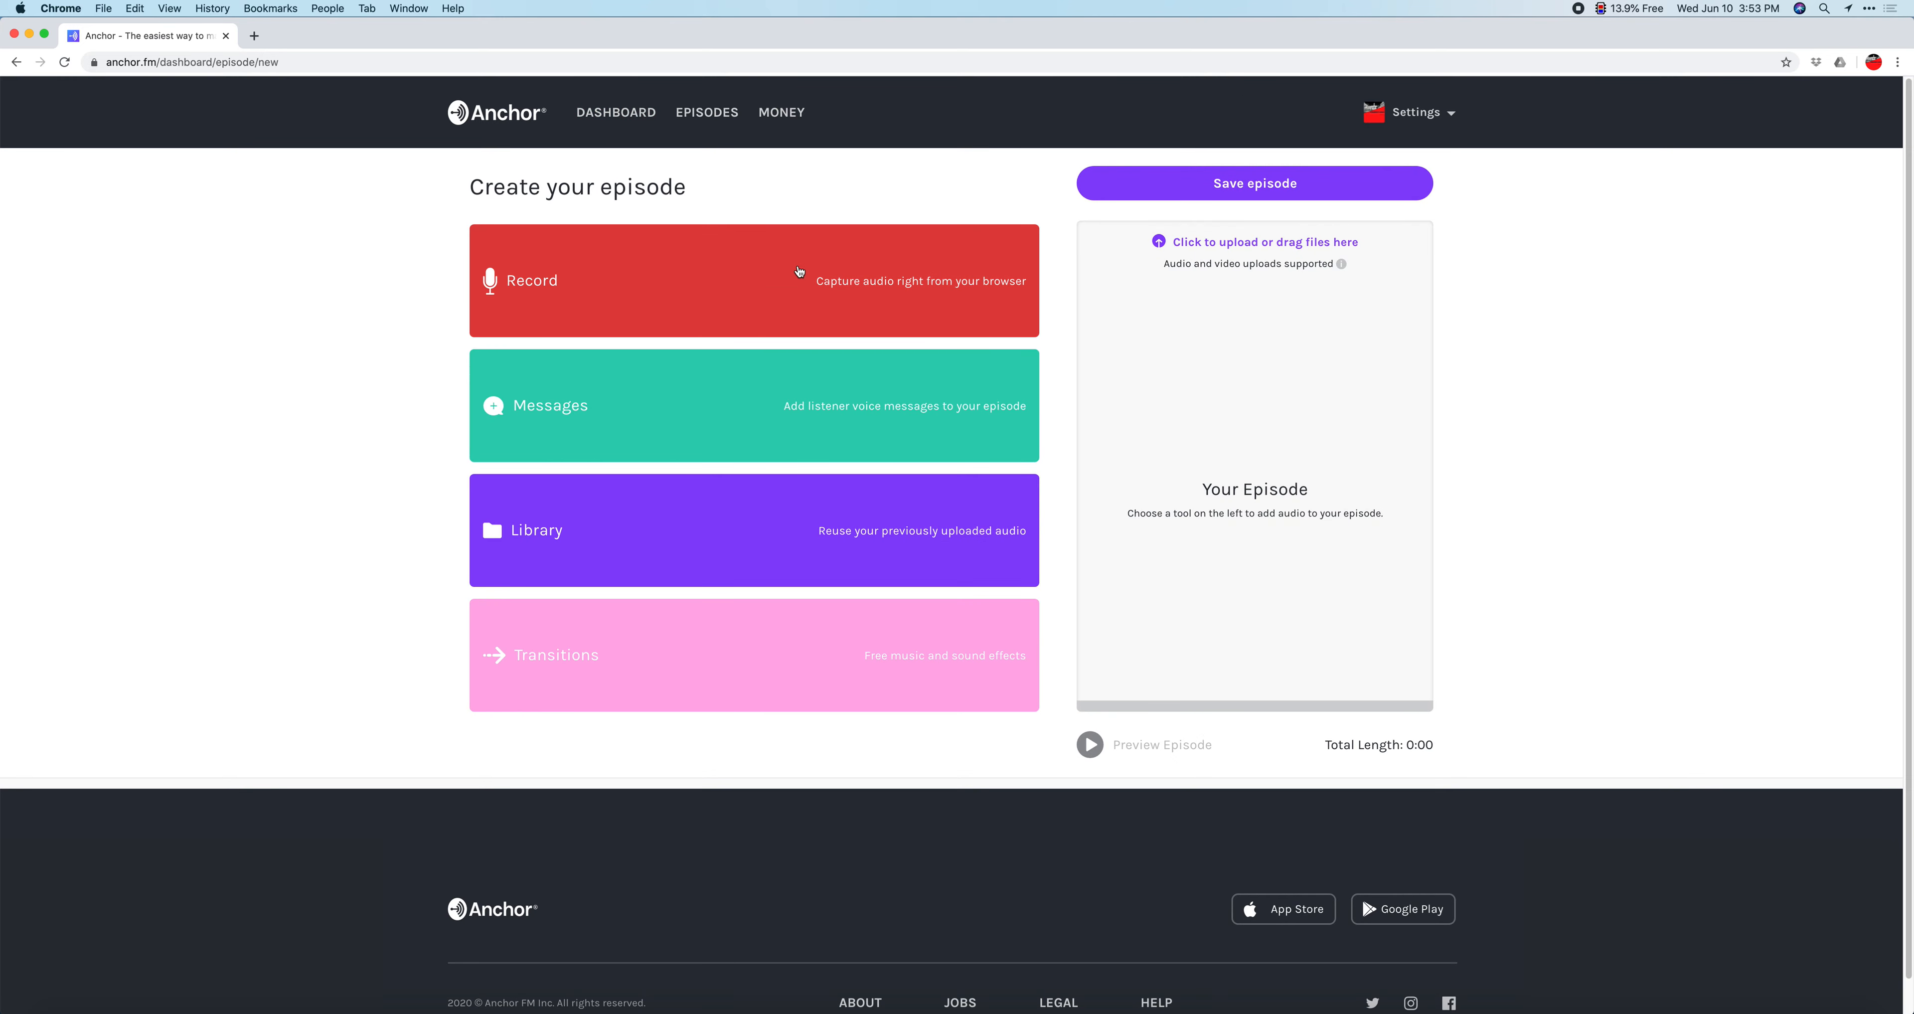